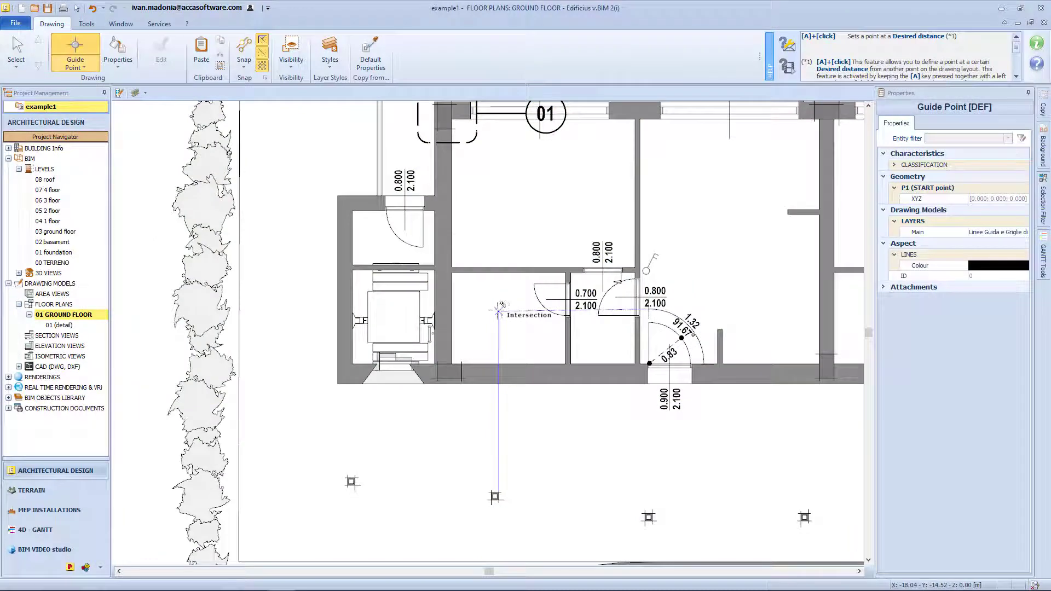
# Step: Draw a 3 m by 4 m rectangle in an empty area beside the building
pyautogui.click(82, 68)
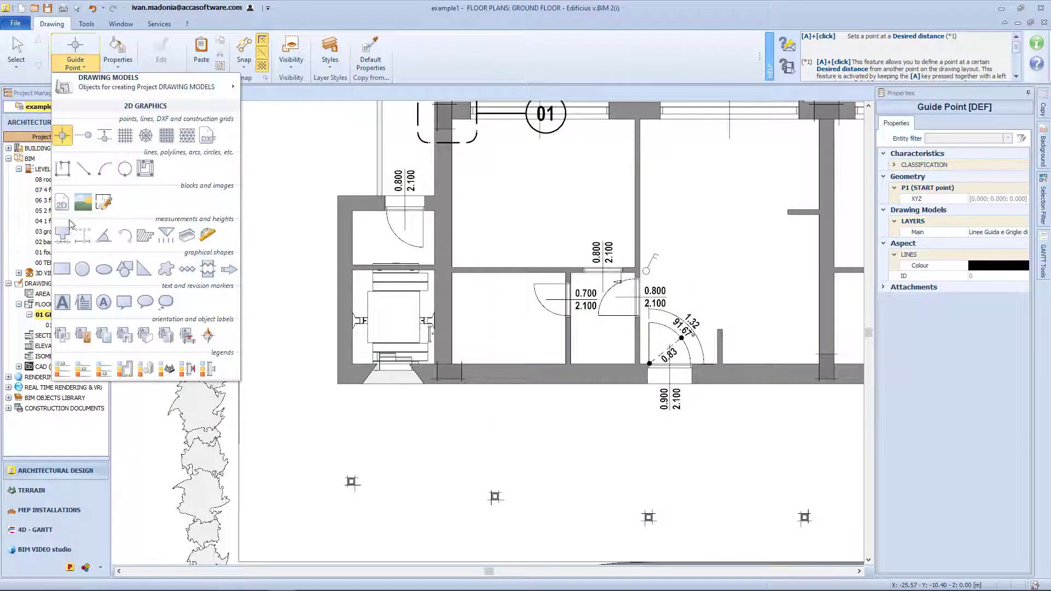
pyautogui.click(68, 274)
pyautogui.moveTo(121, 292); pyautogui.dragTo(791, 318, button='middle')
pyautogui.moveTo(326, 347); pyautogui.dragTo(380, 350, button='middle')
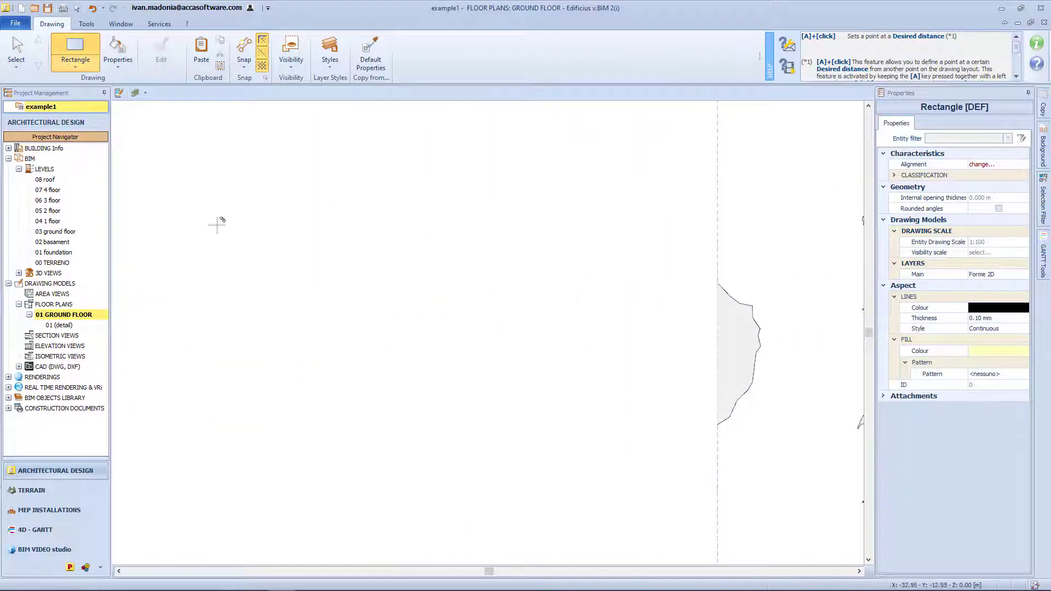
pyautogui.click(192, 204)
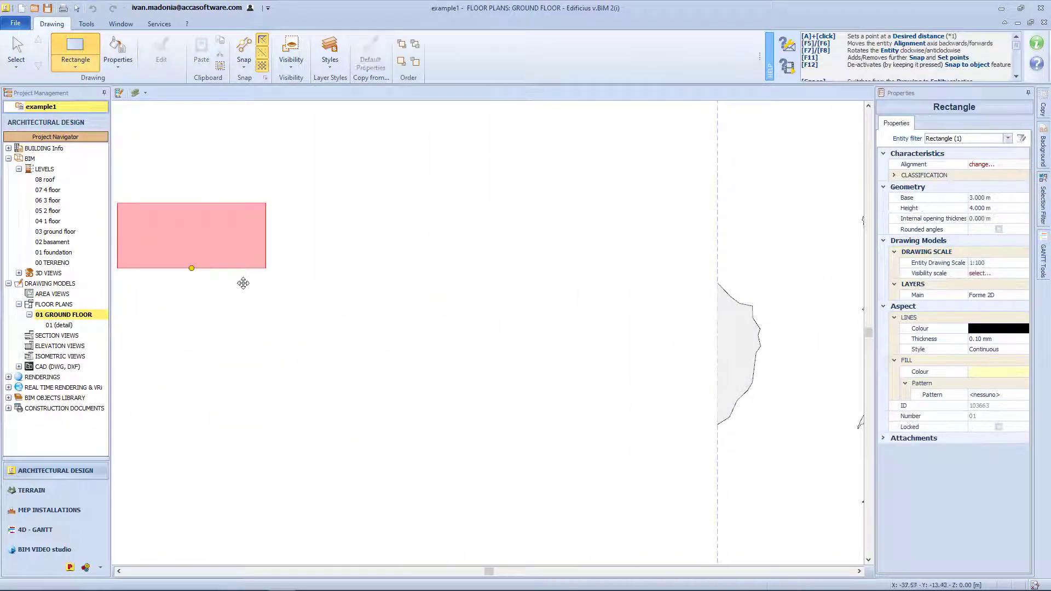
pyautogui.click(265, 384)
pyautogui.moveTo(279, 385); pyautogui.dragTo(441, 399, button='middle')
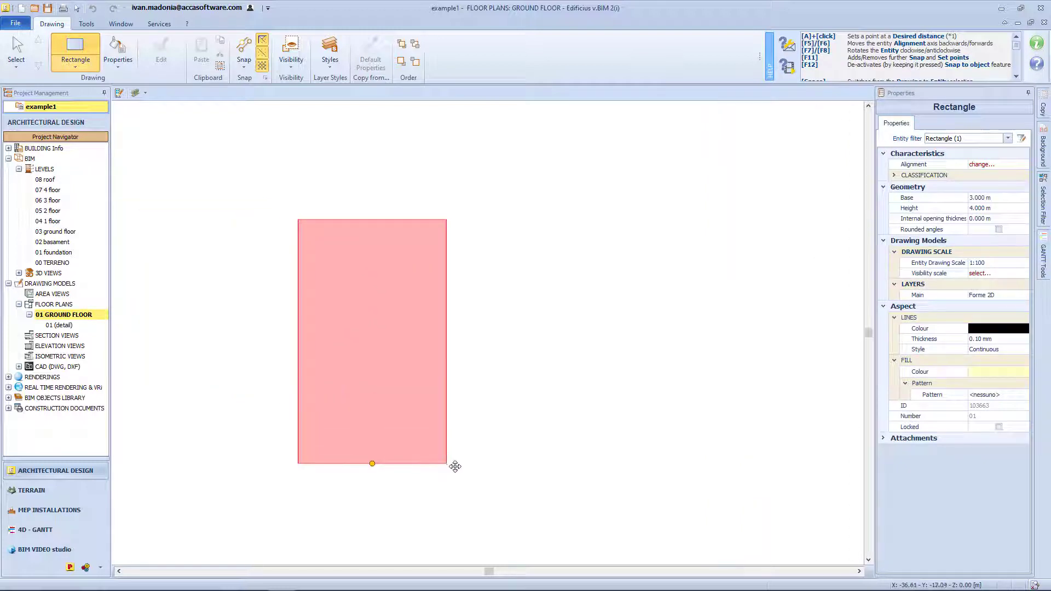
pyautogui.click(455, 465)
# Step: Select the new rectangle and set its alignment point to right-middle
pyautogui.press('Escape')
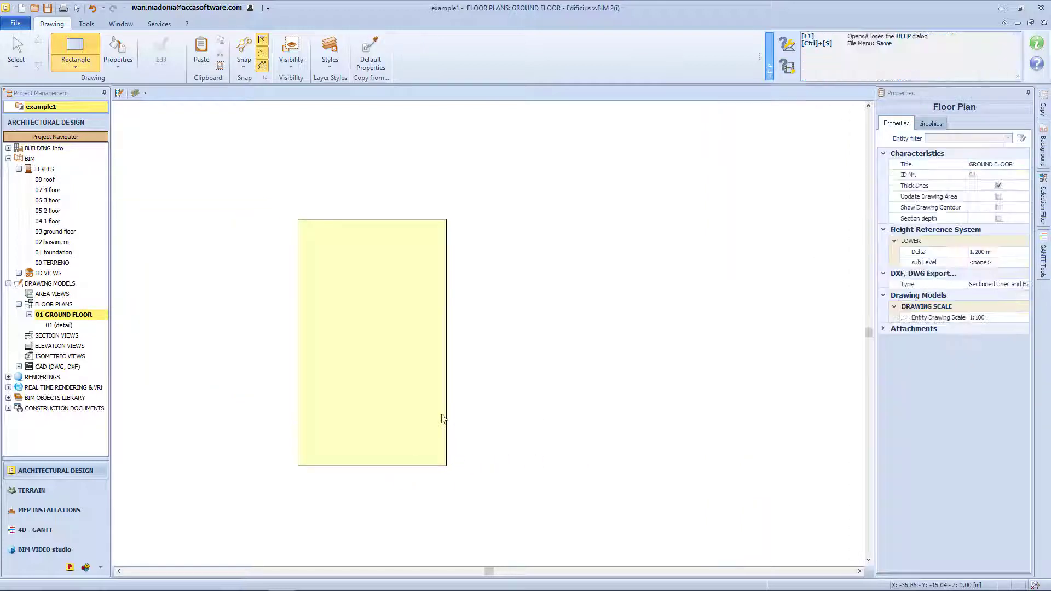
pyautogui.click(438, 462)
pyautogui.click(1024, 165)
pyautogui.click(1024, 165)
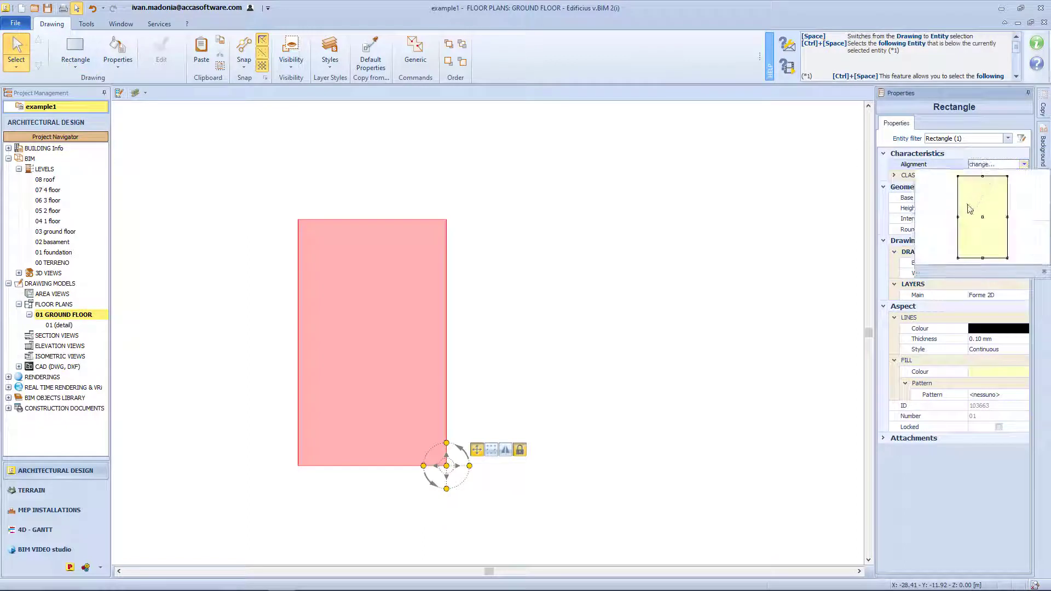
pyautogui.click(1007, 217)
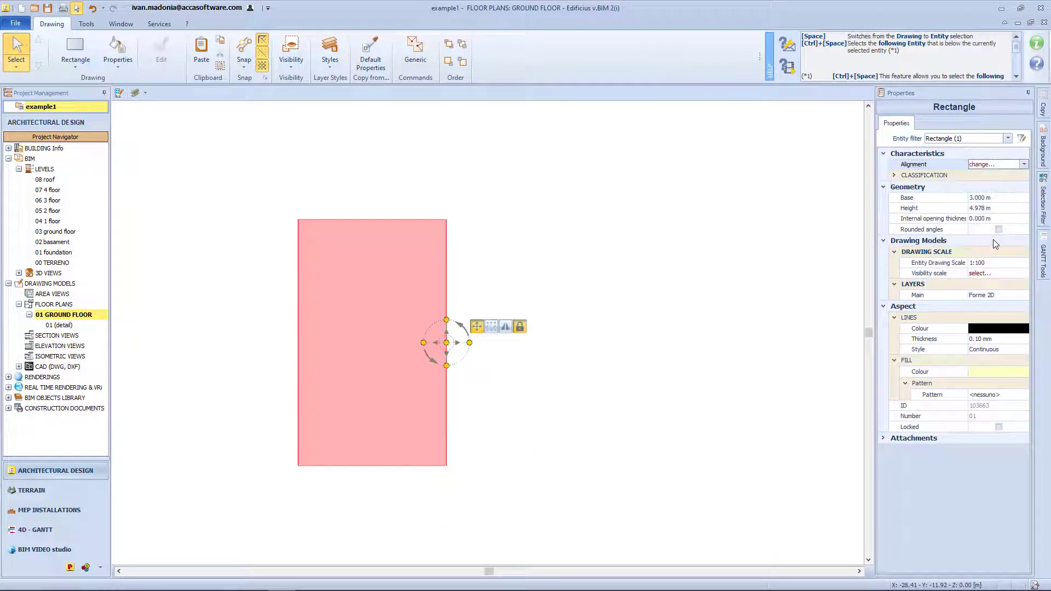
# Step: Give the rectangle a 1 m internal opening thickness and 0.8 m rounded corners
pyautogui.click(1020, 219)
pyautogui.write('1')
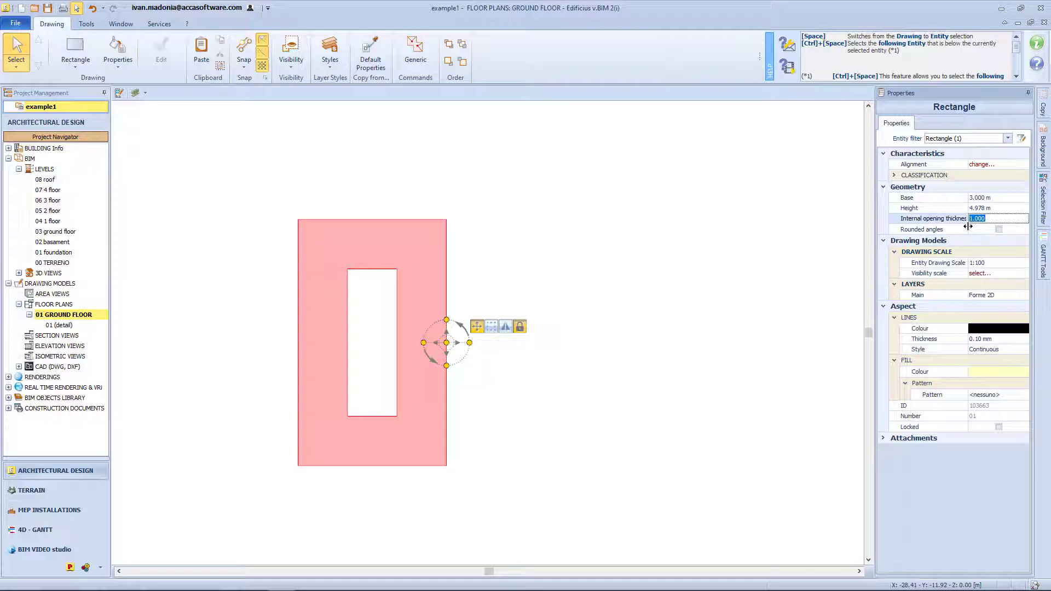
pyautogui.click(997, 230)
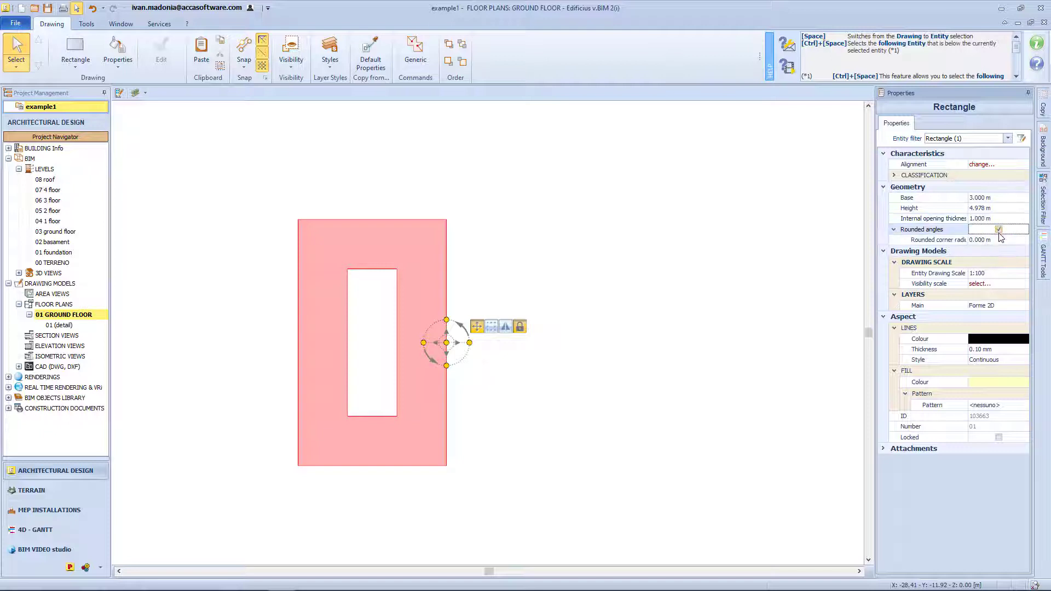
pyautogui.click(999, 240)
pyautogui.write('0')
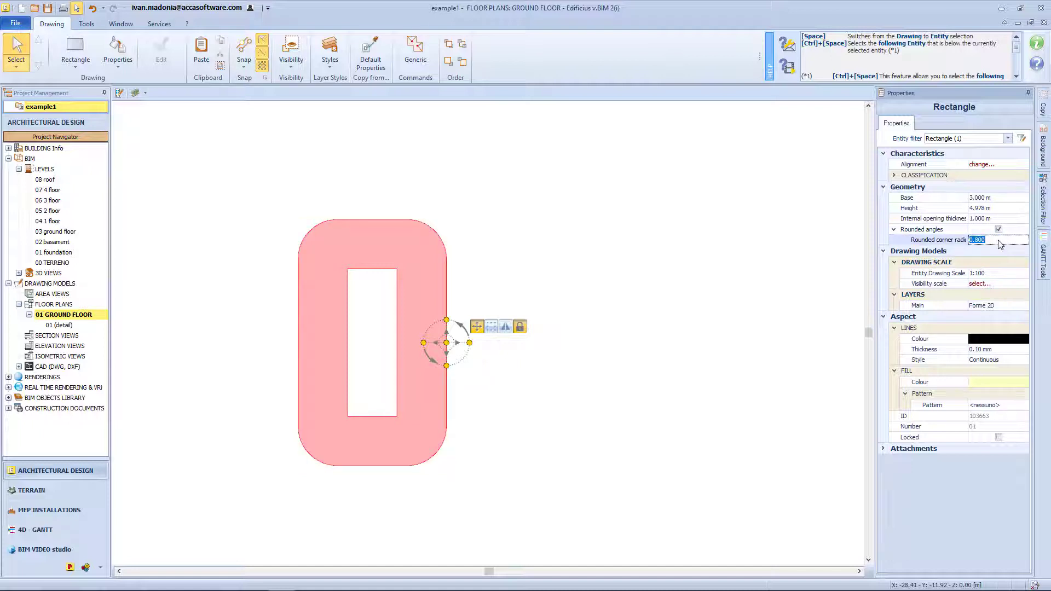
pyautogui.click(1002, 276)
pyautogui.click(1003, 284)
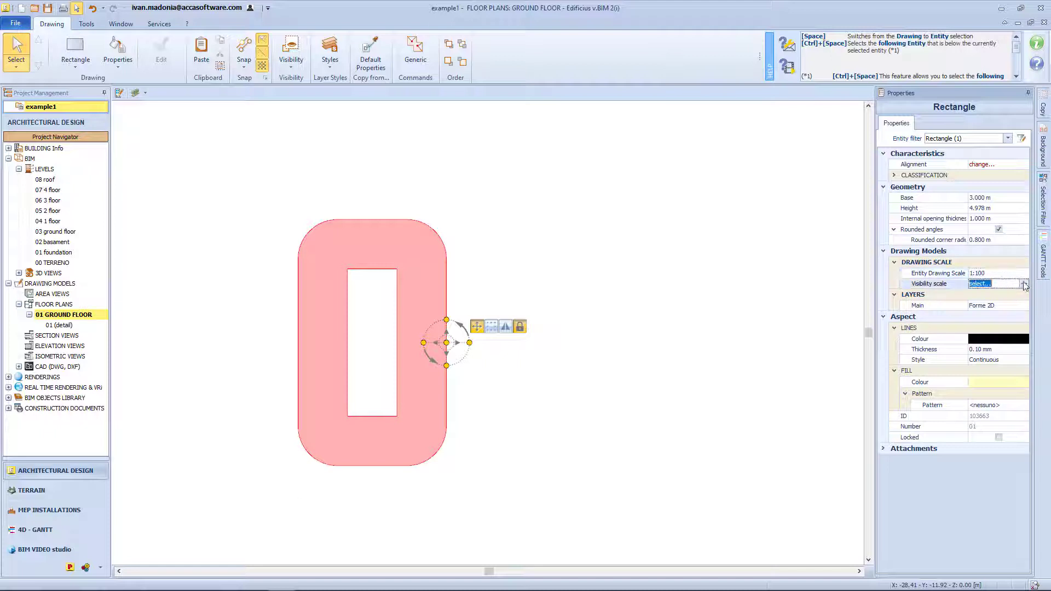
pyautogui.click(1024, 284)
pyautogui.click(1024, 283)
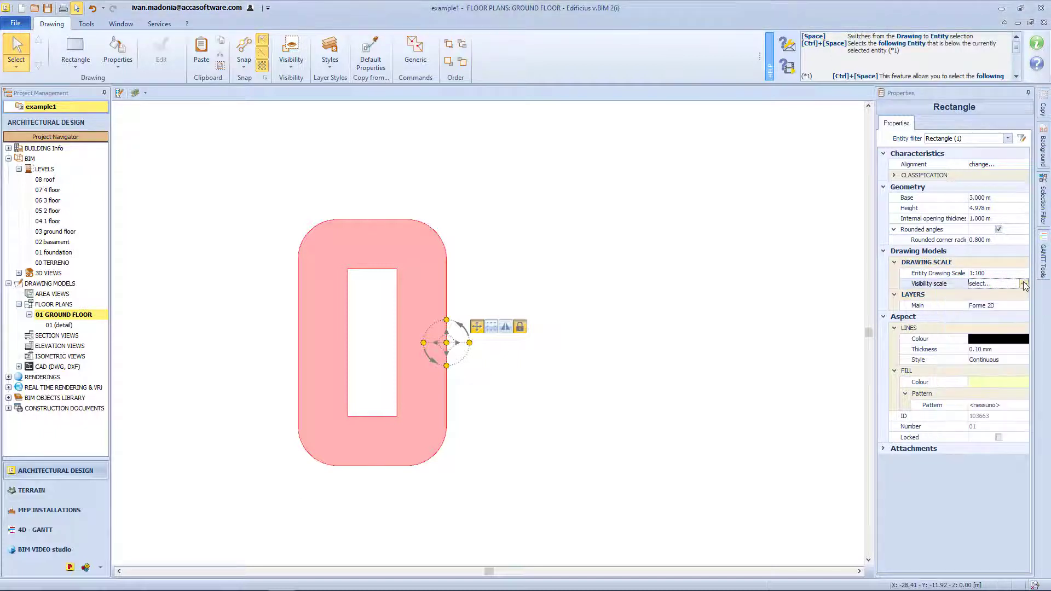
# Step: Convert the frame to a generic shape and pull a new top-edge node up into a peak
pyautogui.click(415, 48)
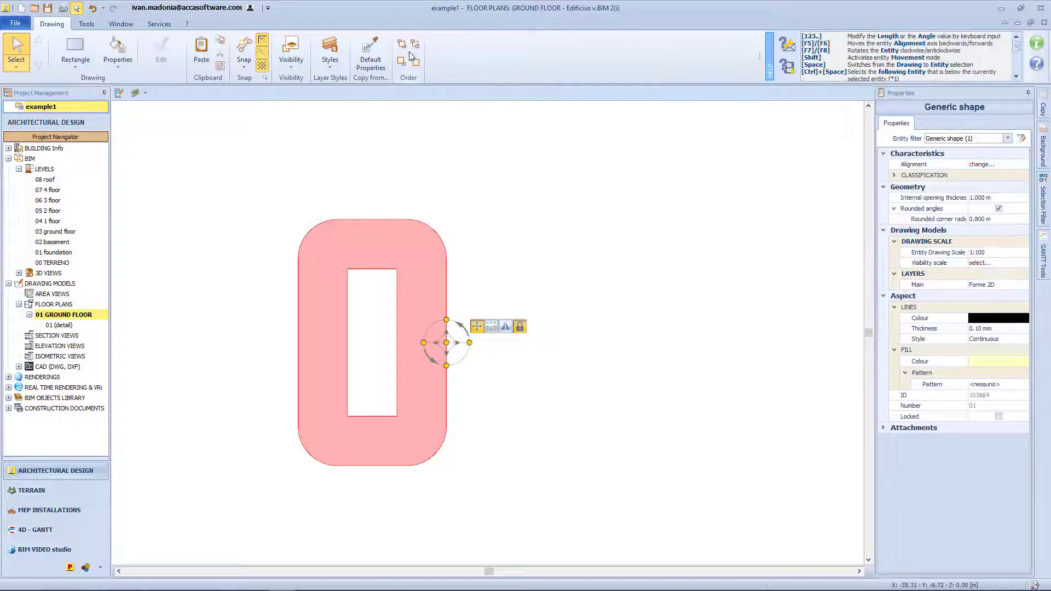
pyautogui.click(373, 219)
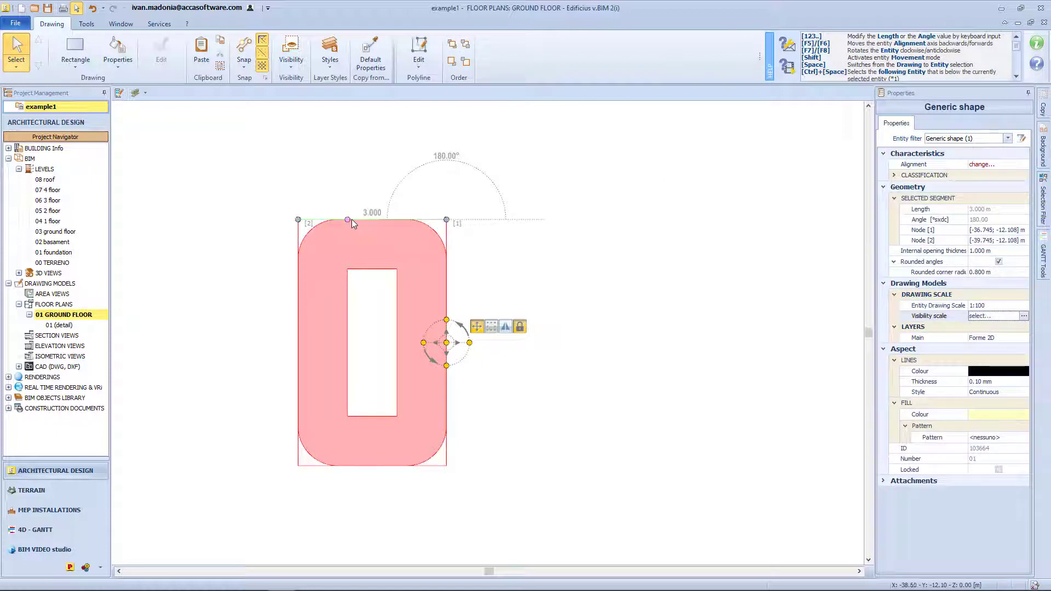
pyautogui.rightClick(353, 220)
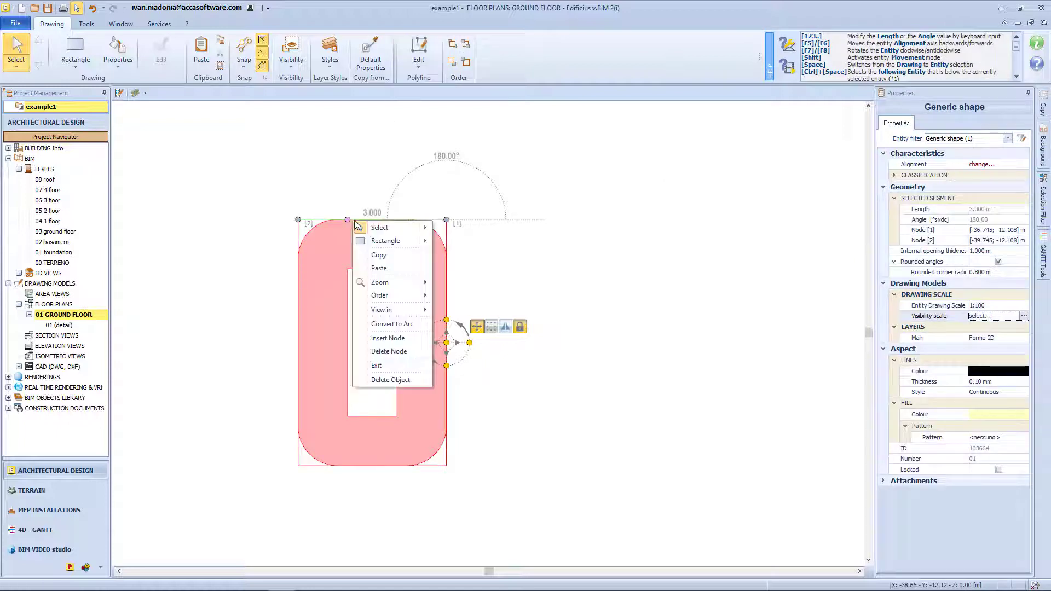
pyautogui.click(397, 339)
pyautogui.moveTo(374, 220); pyautogui.dragTo(373, 161)
# Step: Convert the frame's right edge to an arc and bulge it outward
pyautogui.click(447, 307)
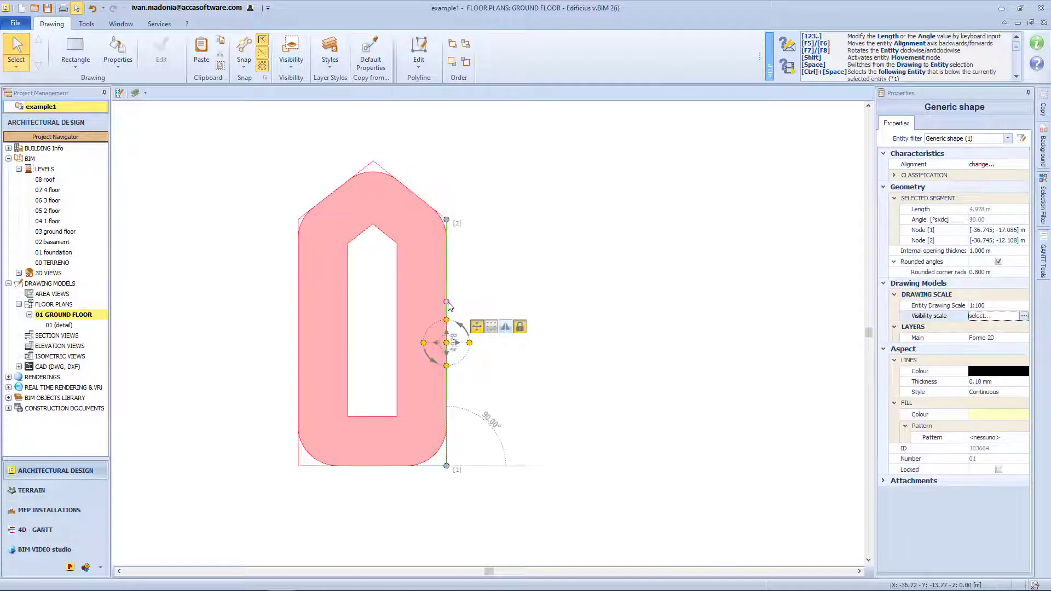
pyautogui.click(418, 55)
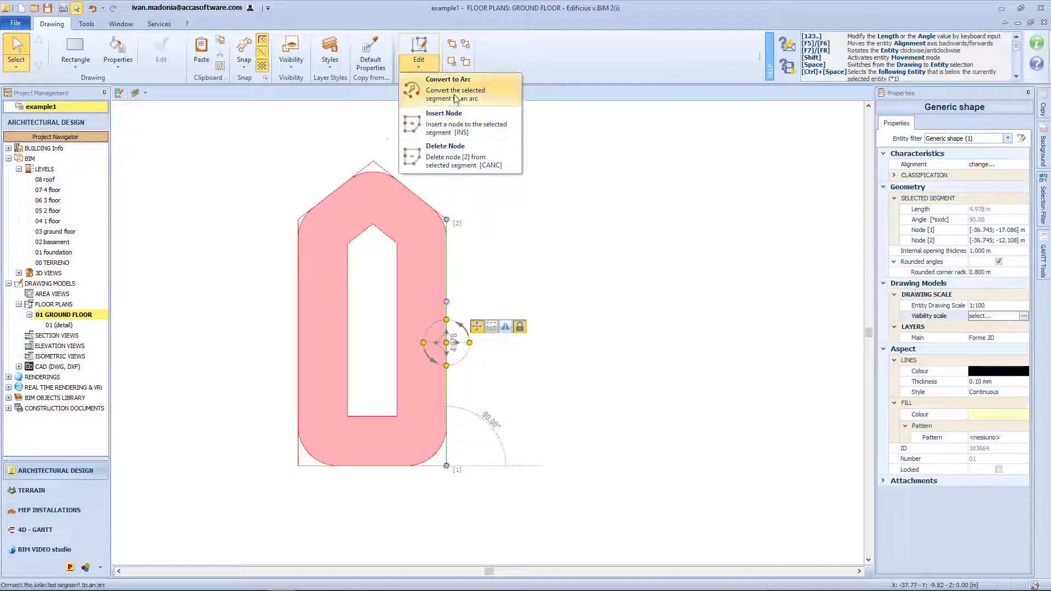
pyautogui.click(438, 86)
pyautogui.moveTo(447, 343); pyautogui.dragTo(516, 347)
# Step: Delete the D-shaped frame, leaving the plan area empty
pyautogui.press('space')
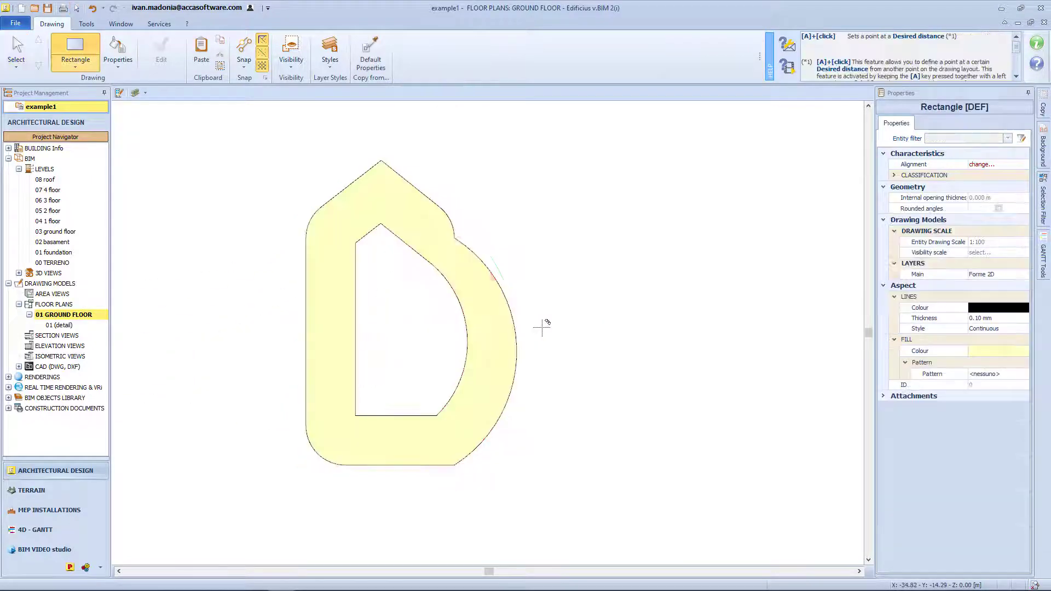
pyautogui.press('Escape')
pyautogui.click(459, 266)
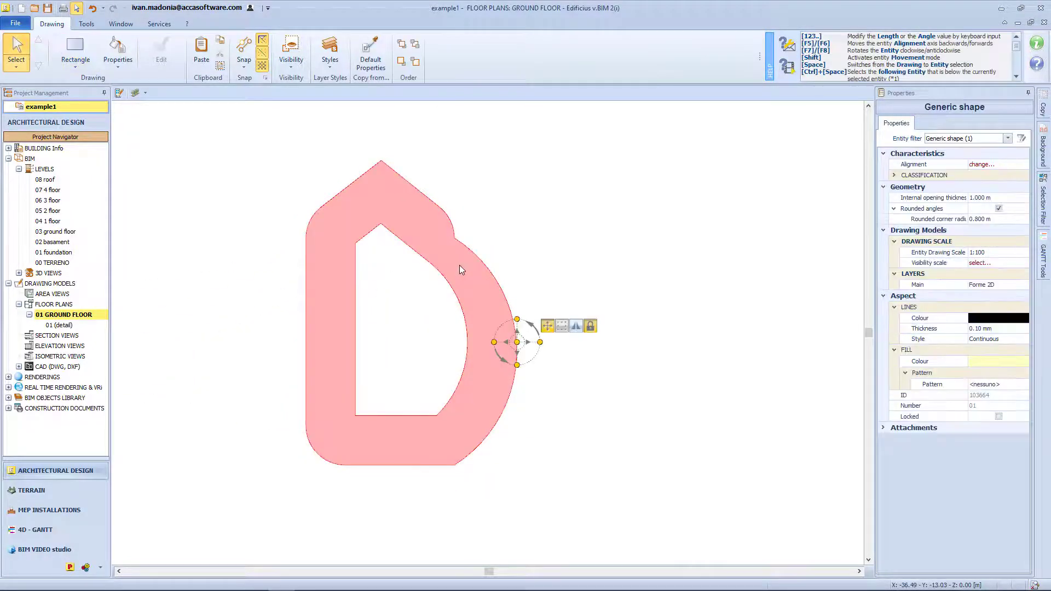
pyautogui.press('Delete')
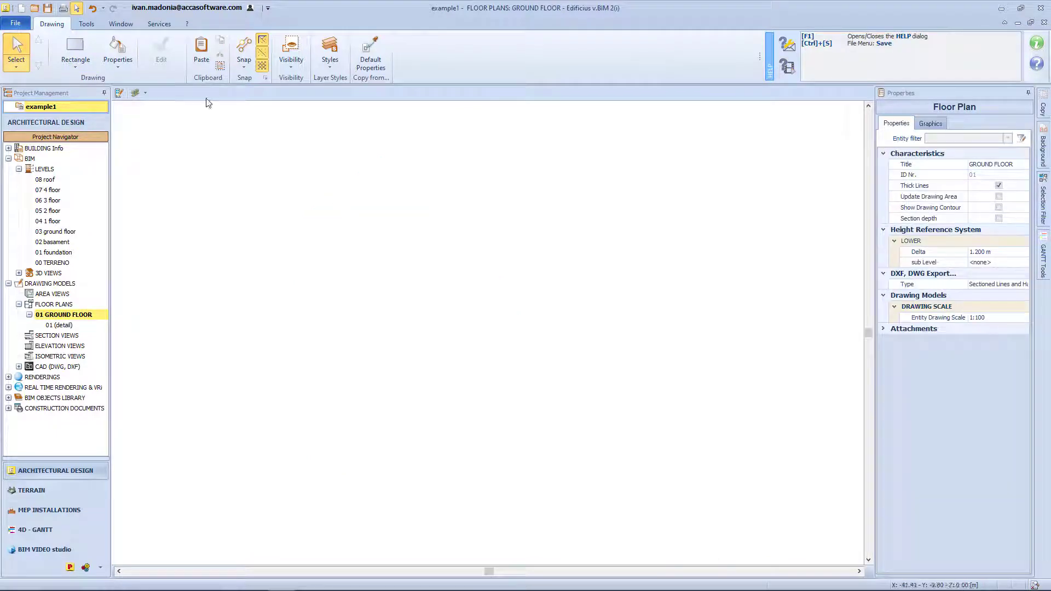
pyautogui.click(81, 61)
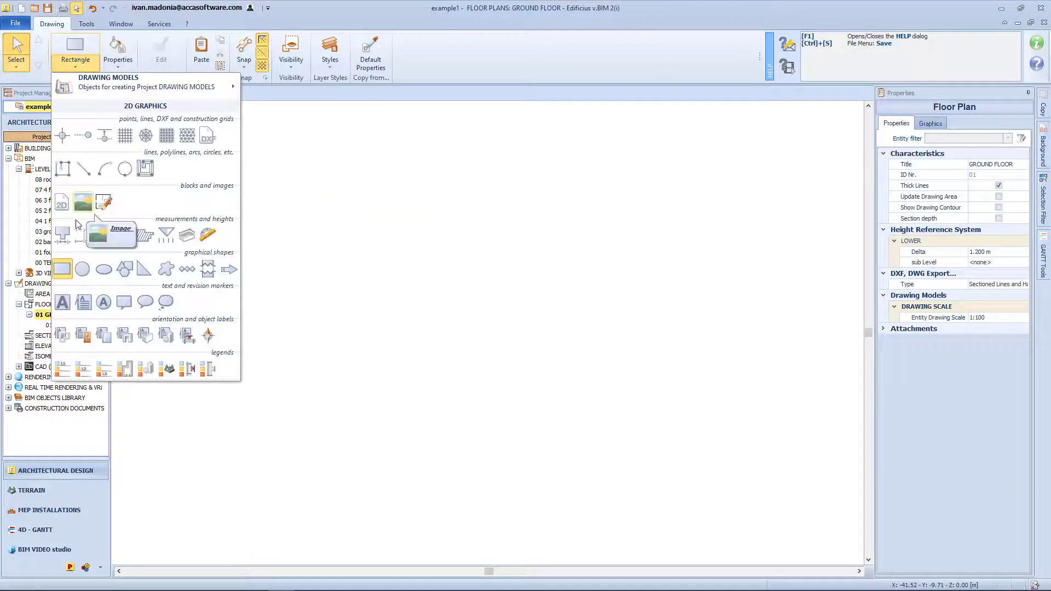
pyautogui.click(82, 265)
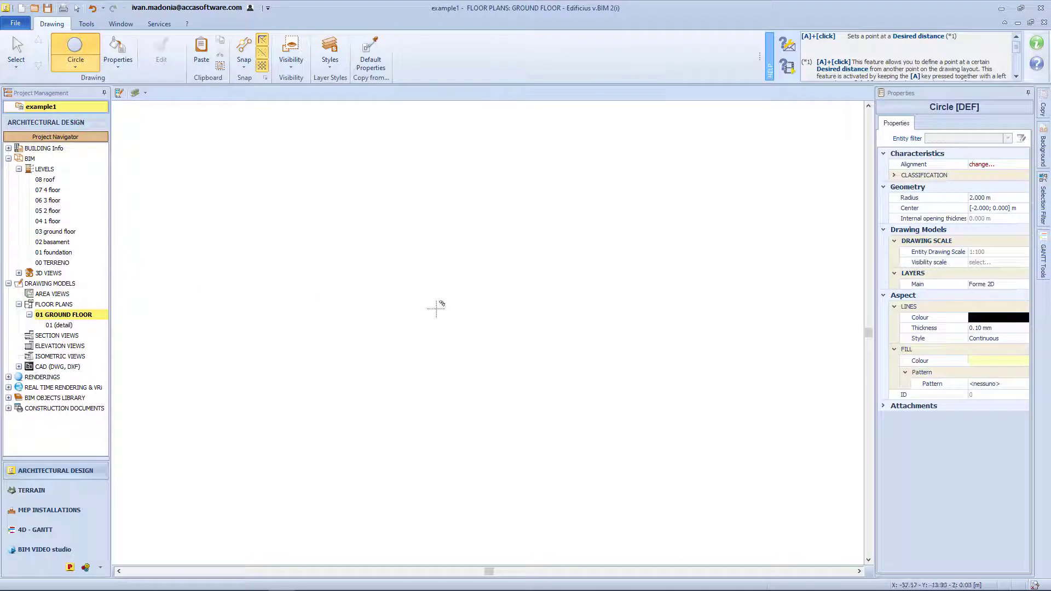
pyautogui.click(452, 326)
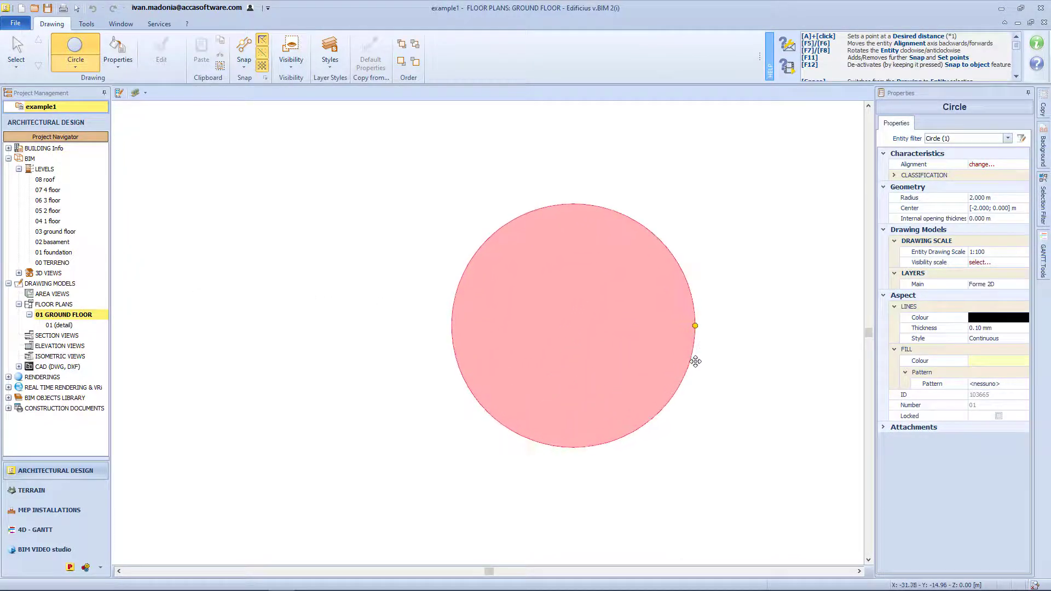
pyautogui.click(705, 364)
pyautogui.moveTo(700, 329); pyautogui.dragTo(619, 329, button='middle')
pyautogui.press('Escape')
pyautogui.click(619, 329)
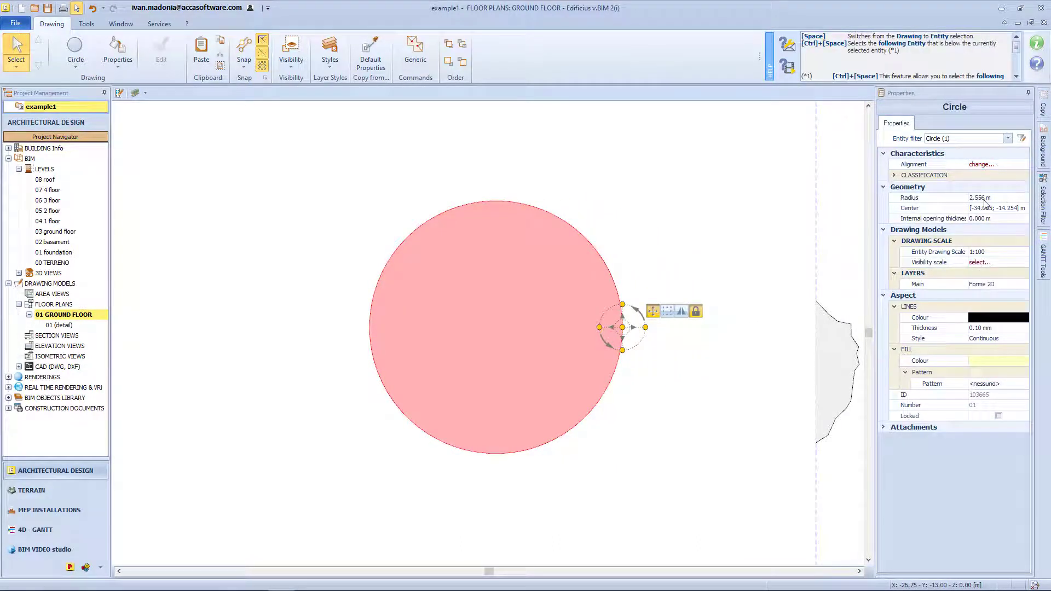
pyautogui.click(1015, 219)
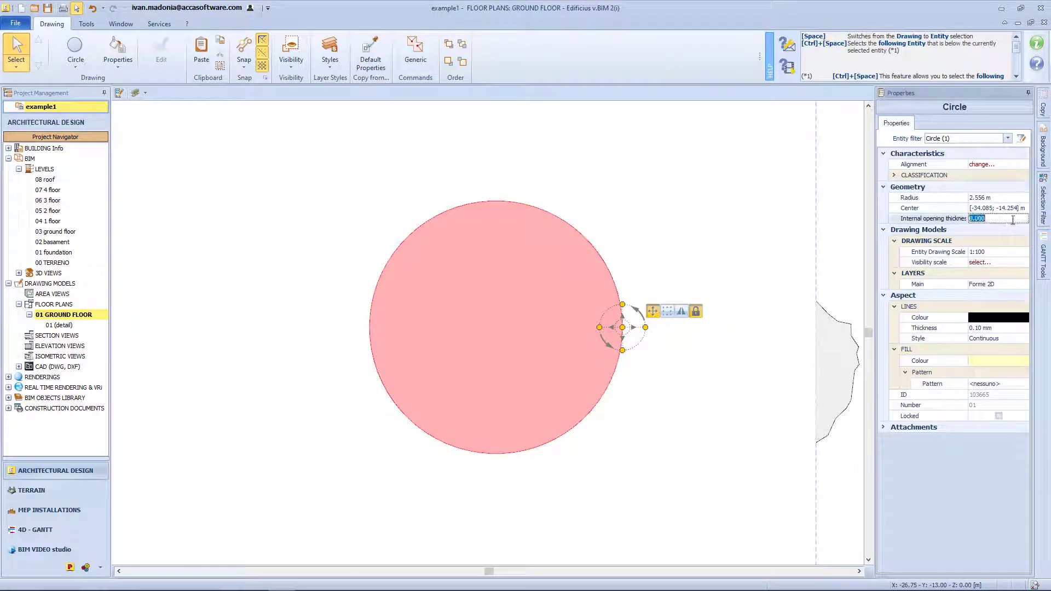
pyautogui.write('1')
pyautogui.press('Return')
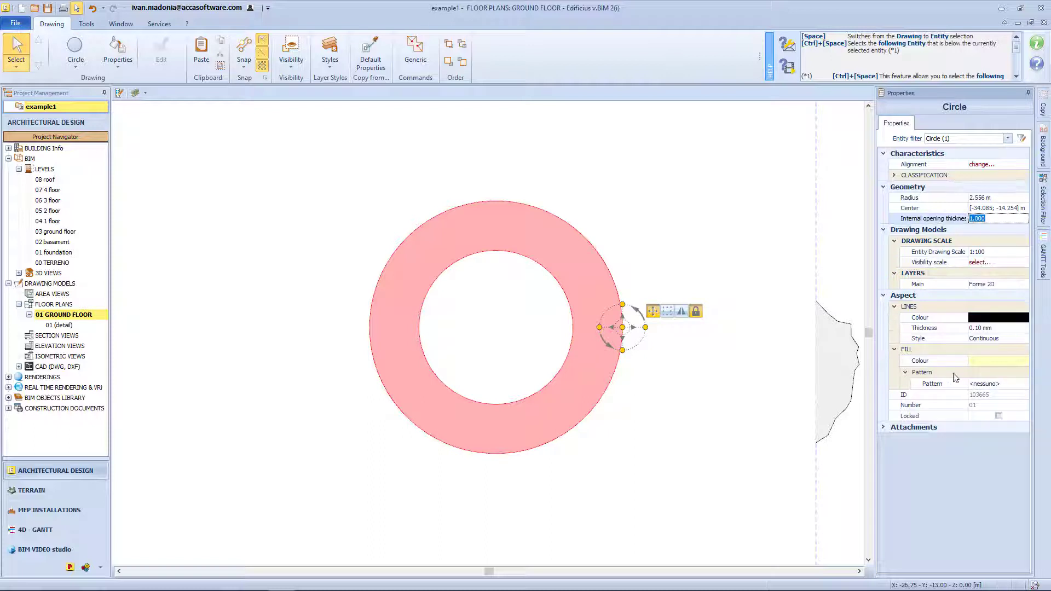
pyautogui.press('Delete')
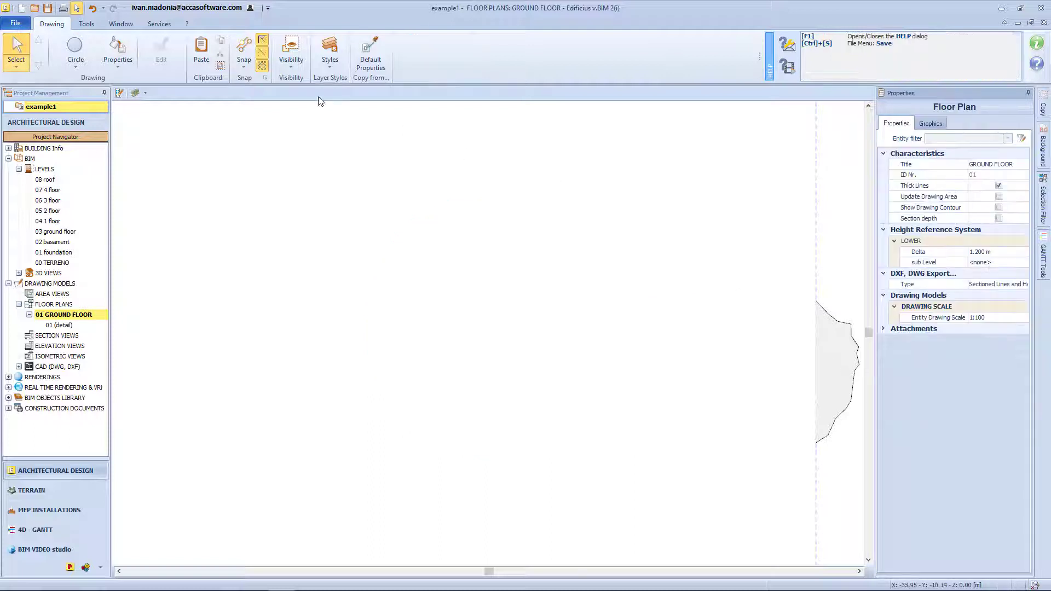
pyautogui.click(76, 63)
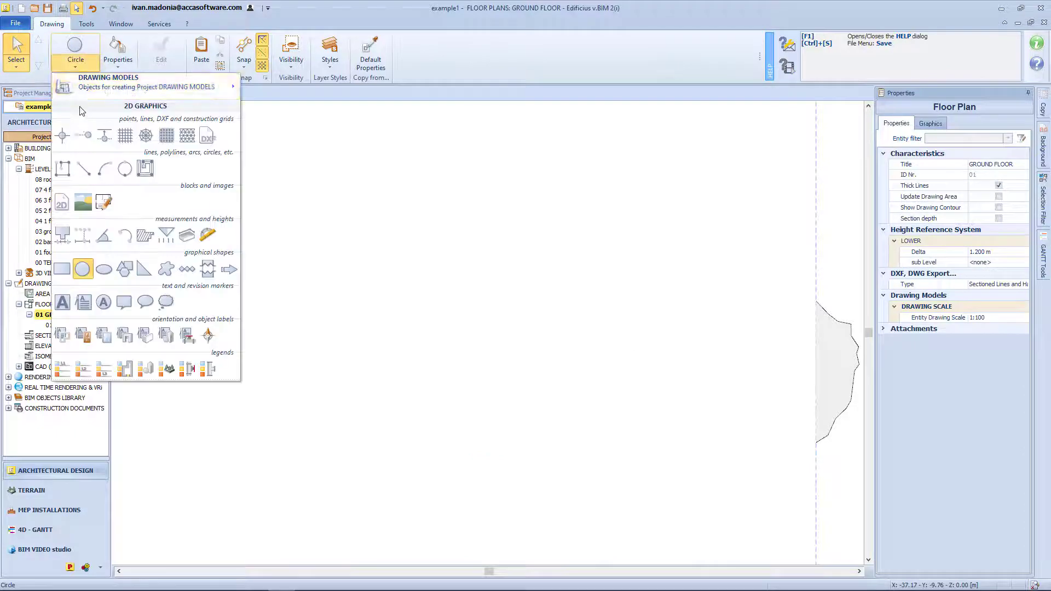
pyautogui.click(104, 268)
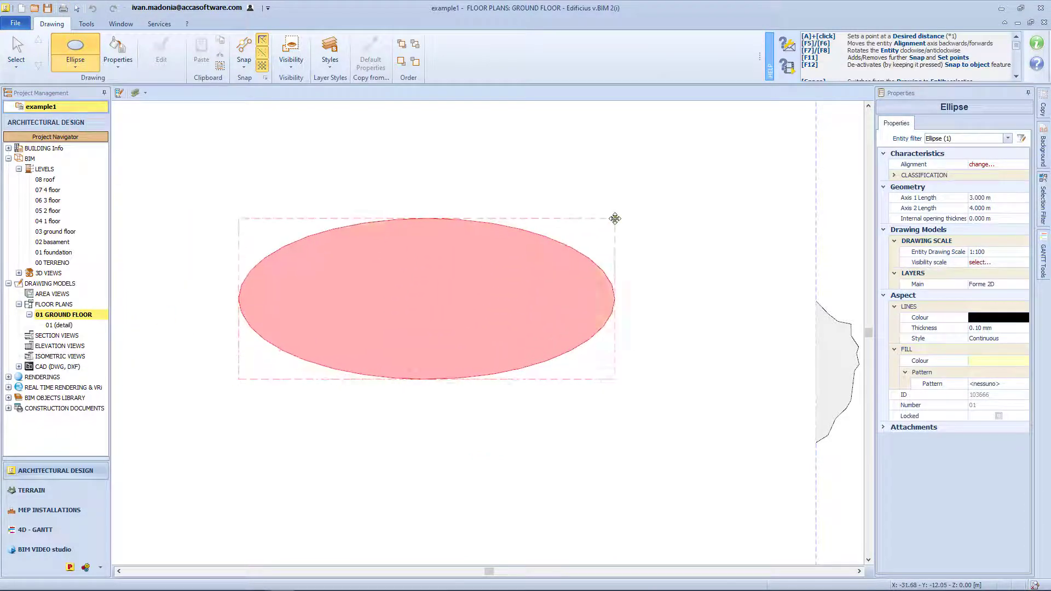
pyautogui.click(614, 218)
pyautogui.press('space')
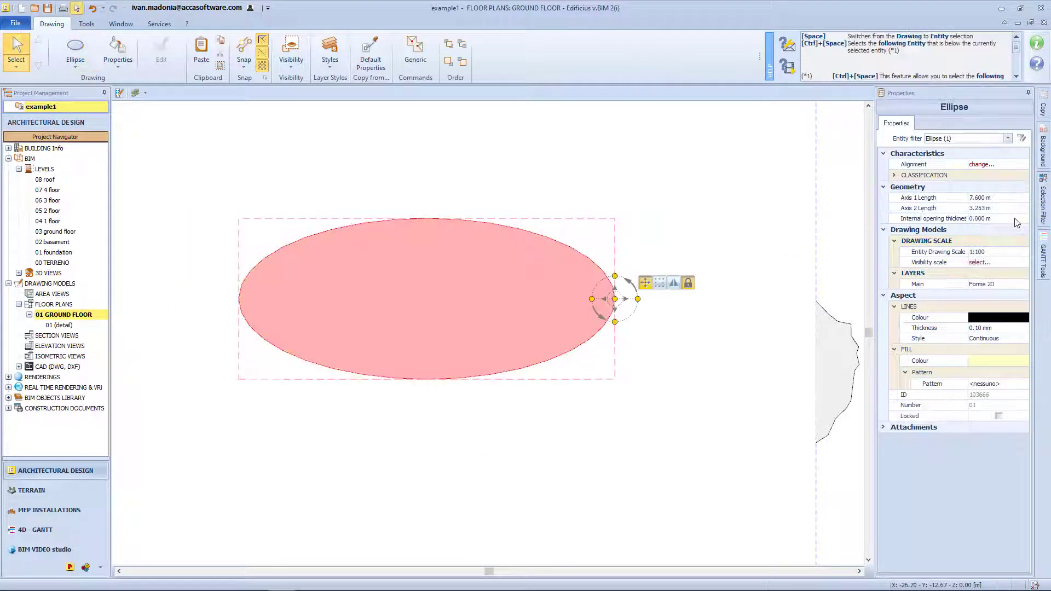
pyautogui.click(1016, 222)
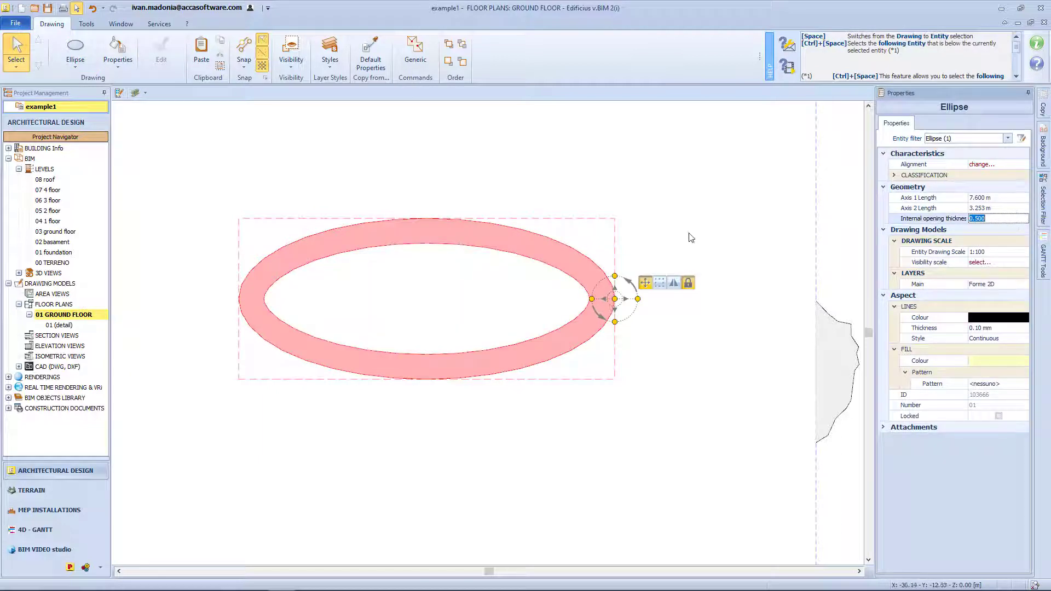
pyautogui.press('Delete')
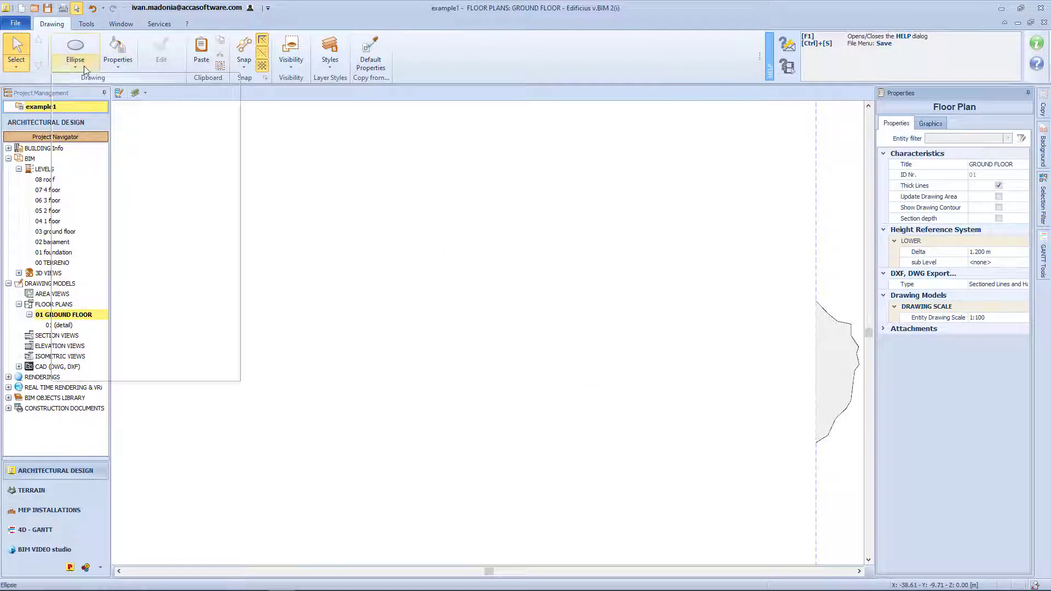
pyautogui.click(75, 64)
pyautogui.click(125, 269)
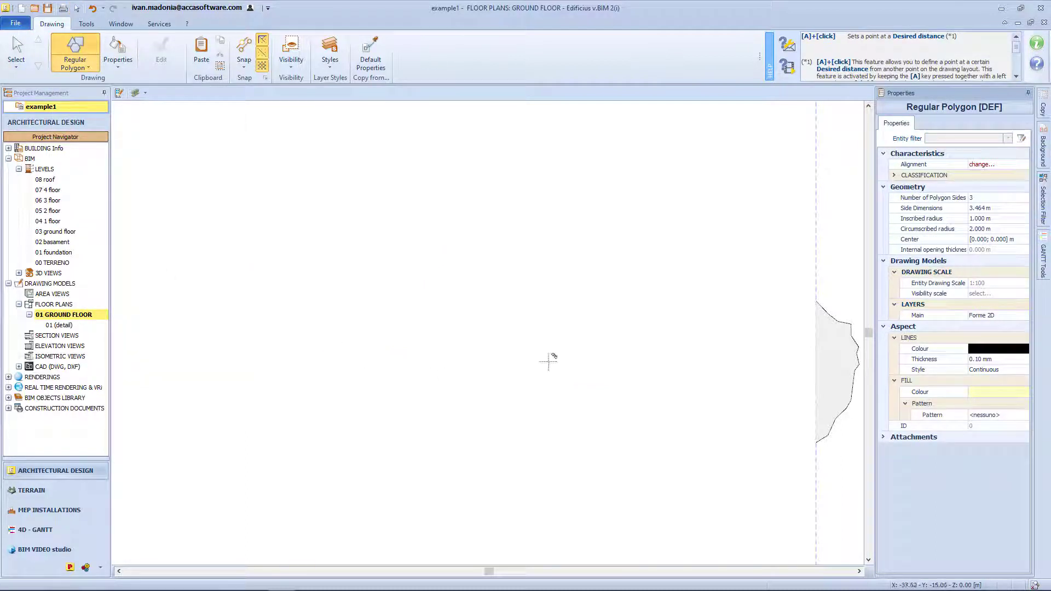
pyautogui.click(984, 198)
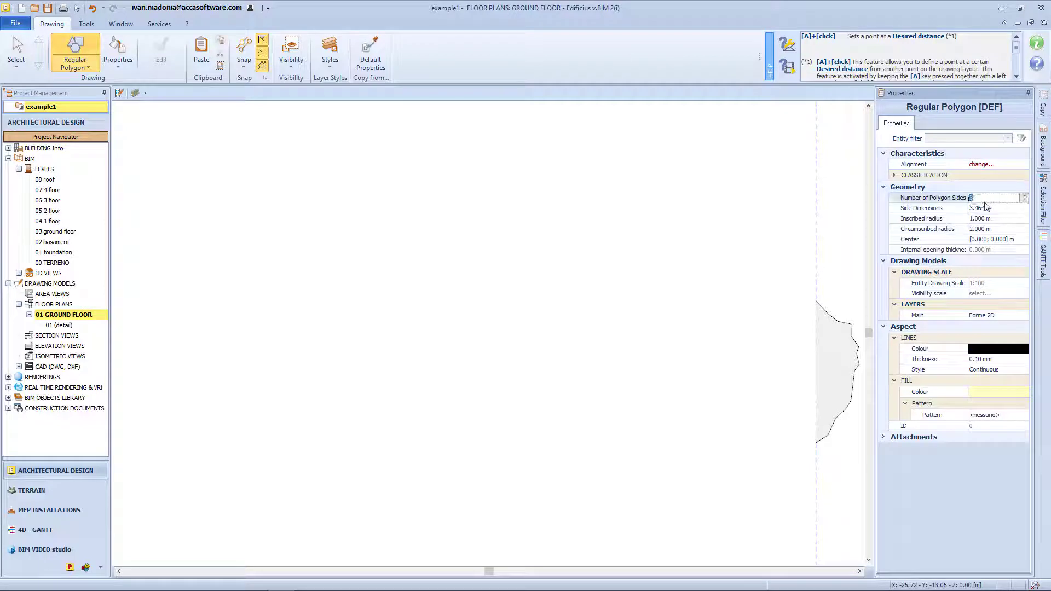
pyautogui.write('5')
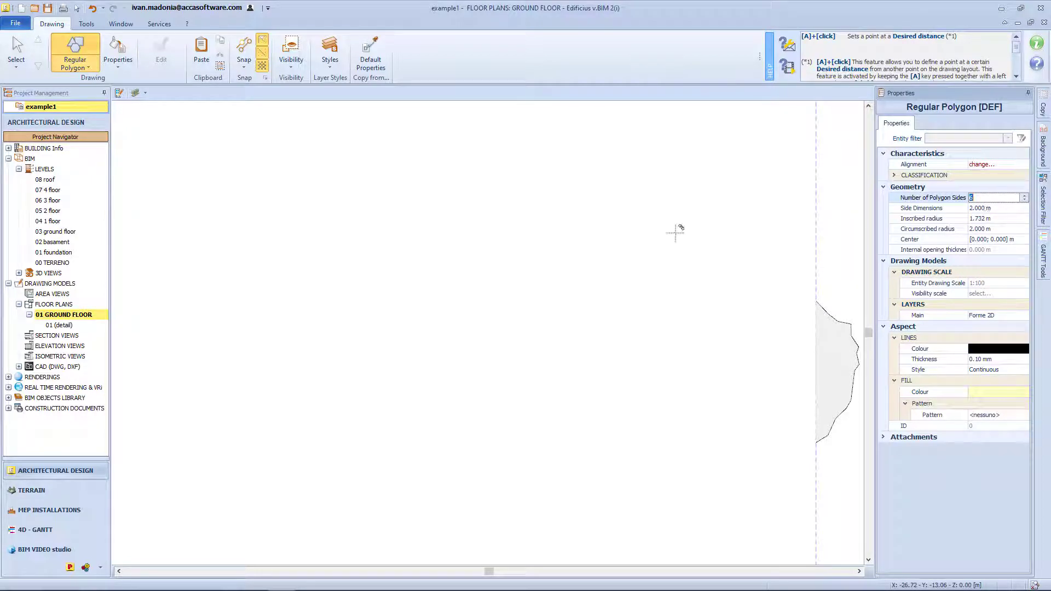
pyautogui.click(386, 221)
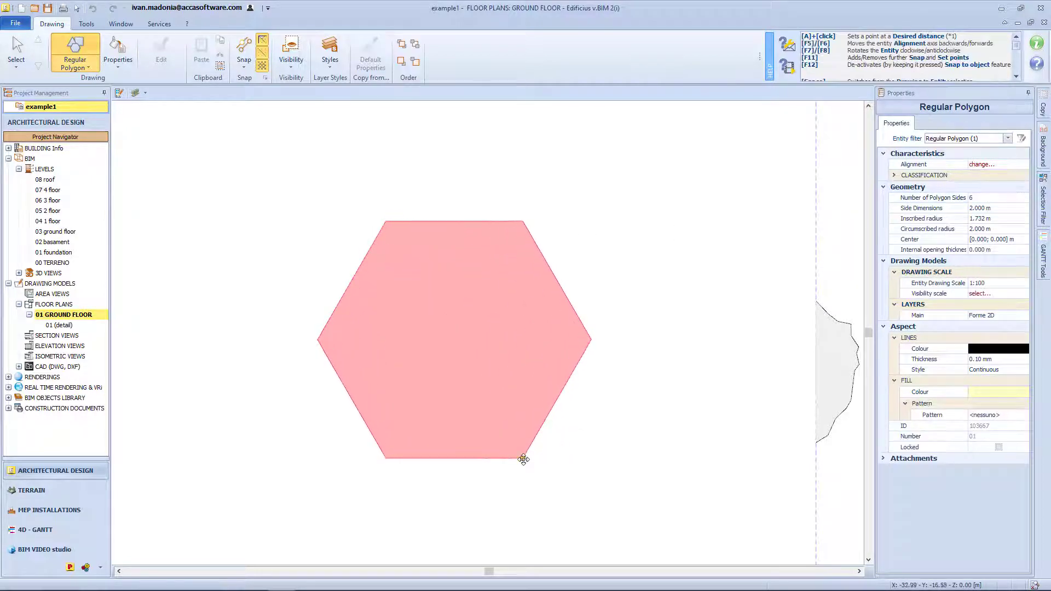
pyautogui.click(524, 459)
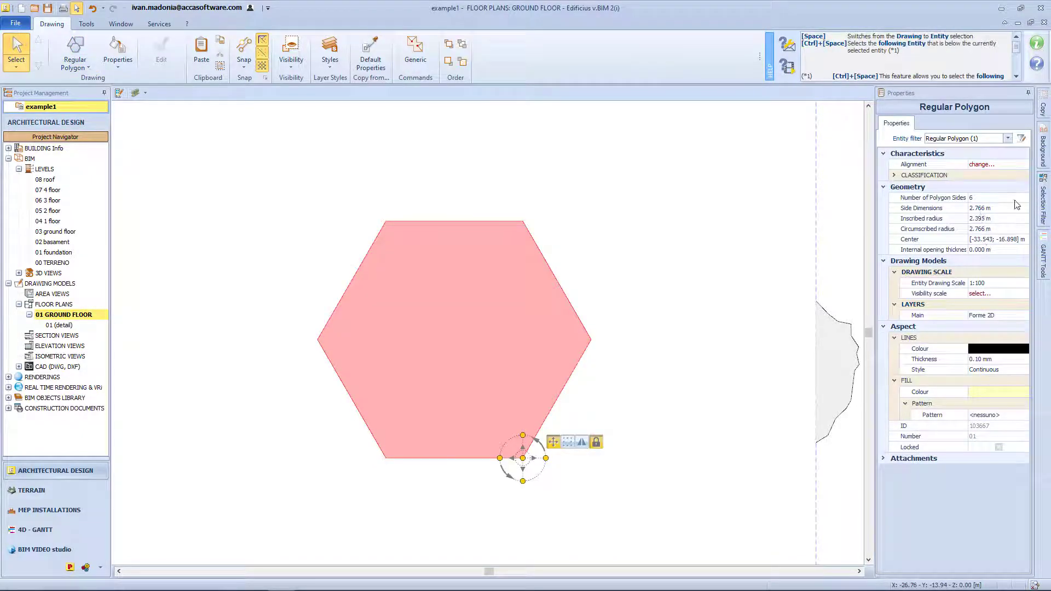
pyautogui.hotkey('ctrl', 'z')
pyautogui.click(75, 62)
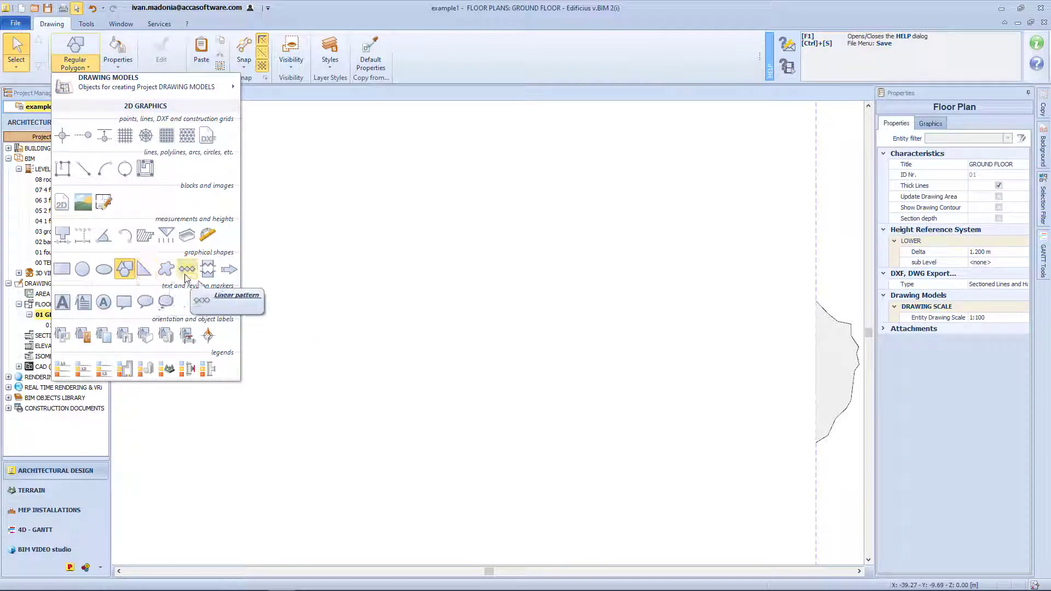
# Step: Run an Insulation 100mm linear pattern along the top-left and left outer walls
pyautogui.click(187, 269)
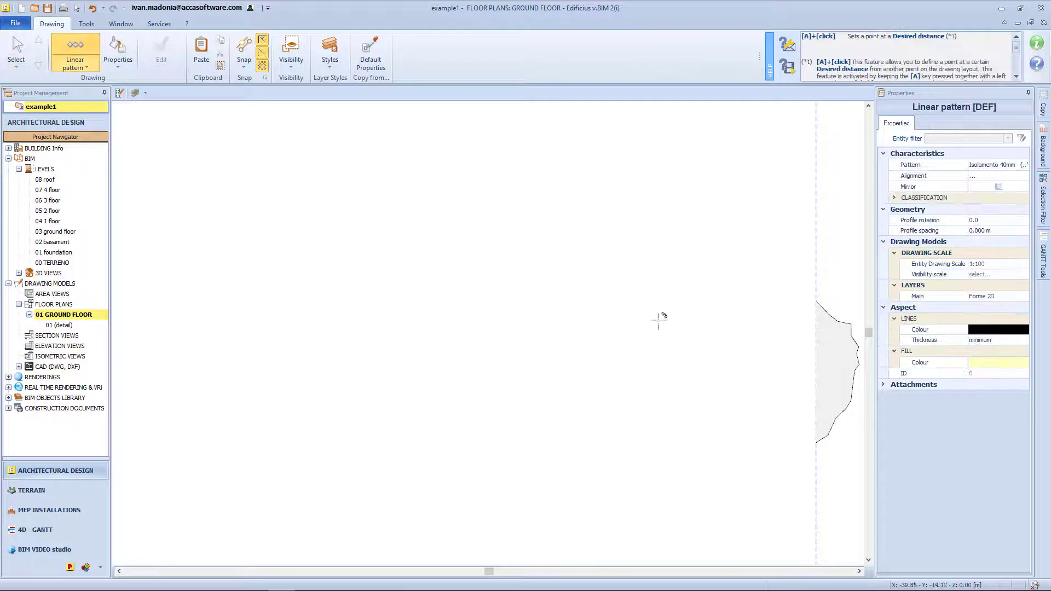
pyautogui.click(969, 165)
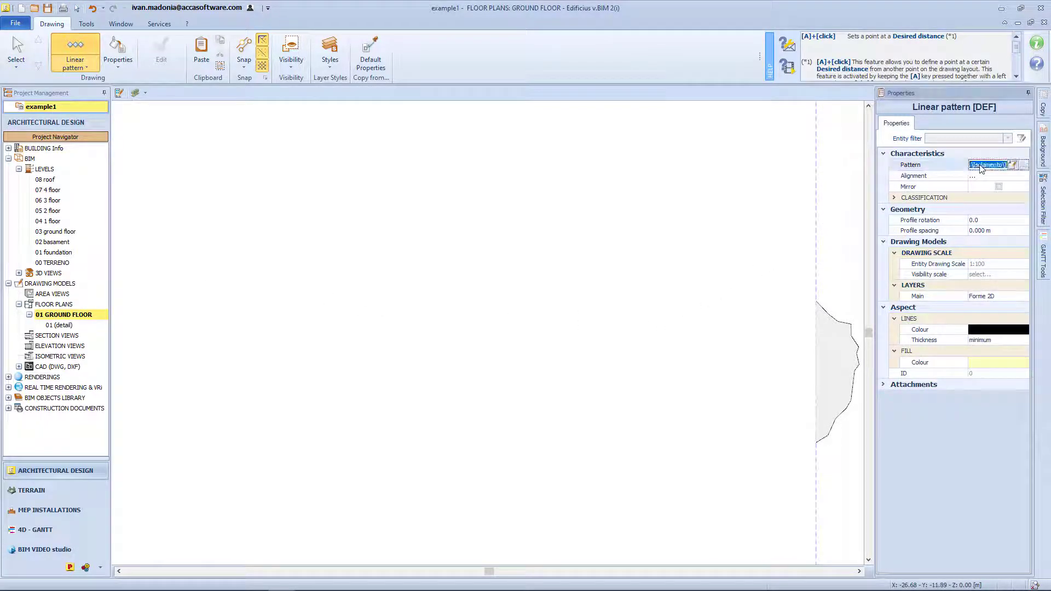
pyautogui.click(1024, 165)
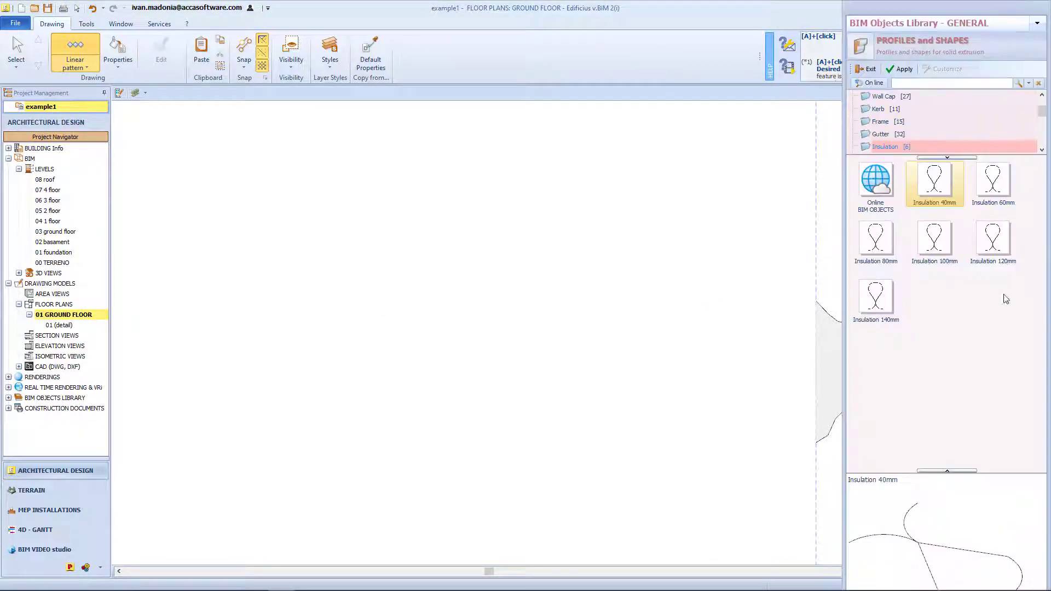
pyautogui.doubleClick(934, 238)
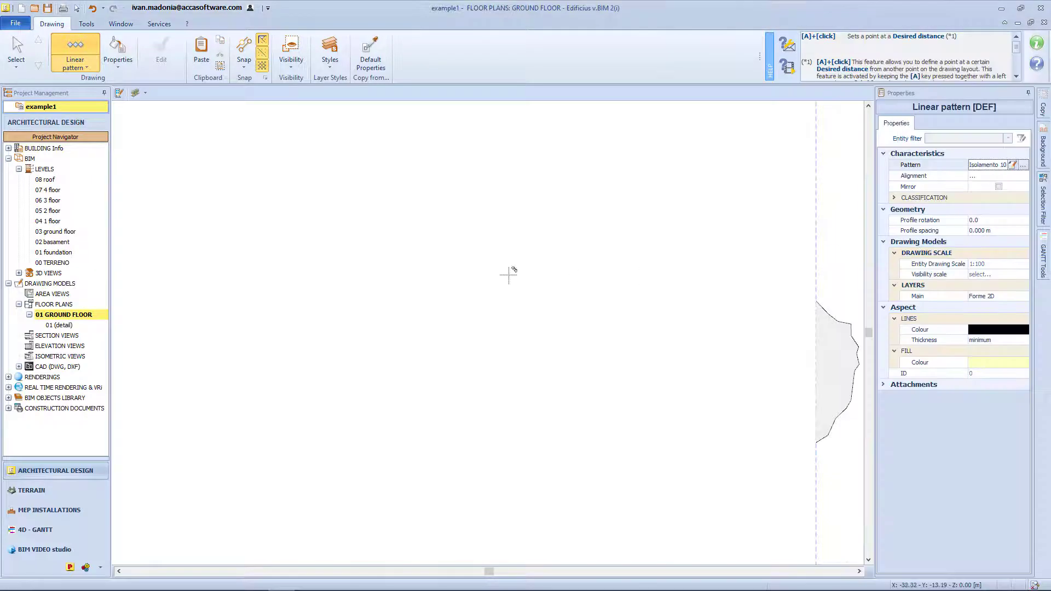
pyautogui.scroll(2, 482, 334)
pyautogui.click(414, 168)
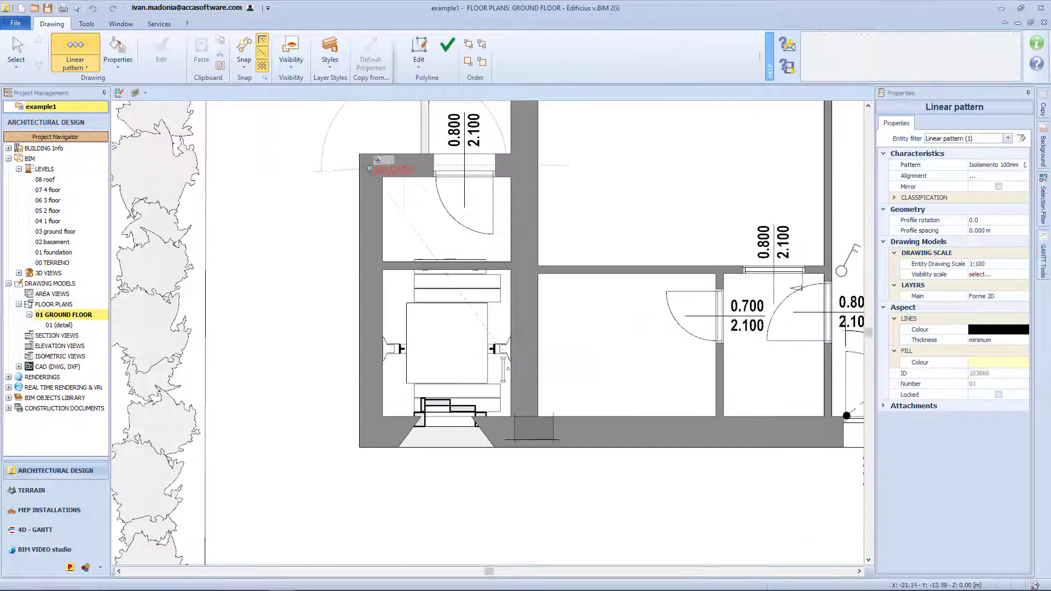
pyautogui.click(369, 168)
pyautogui.click(374, 436)
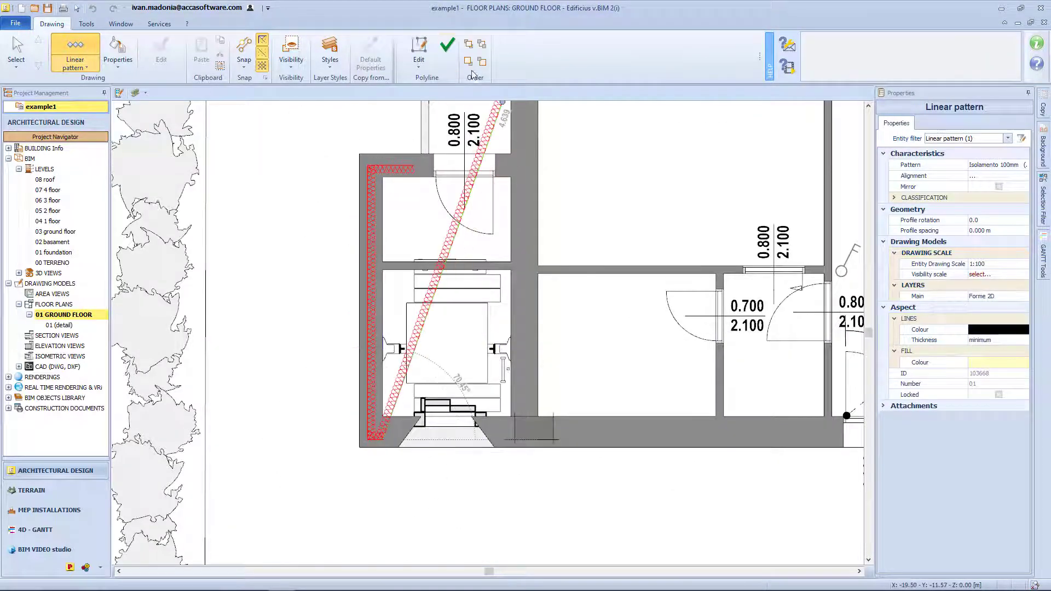
pyautogui.click(452, 50)
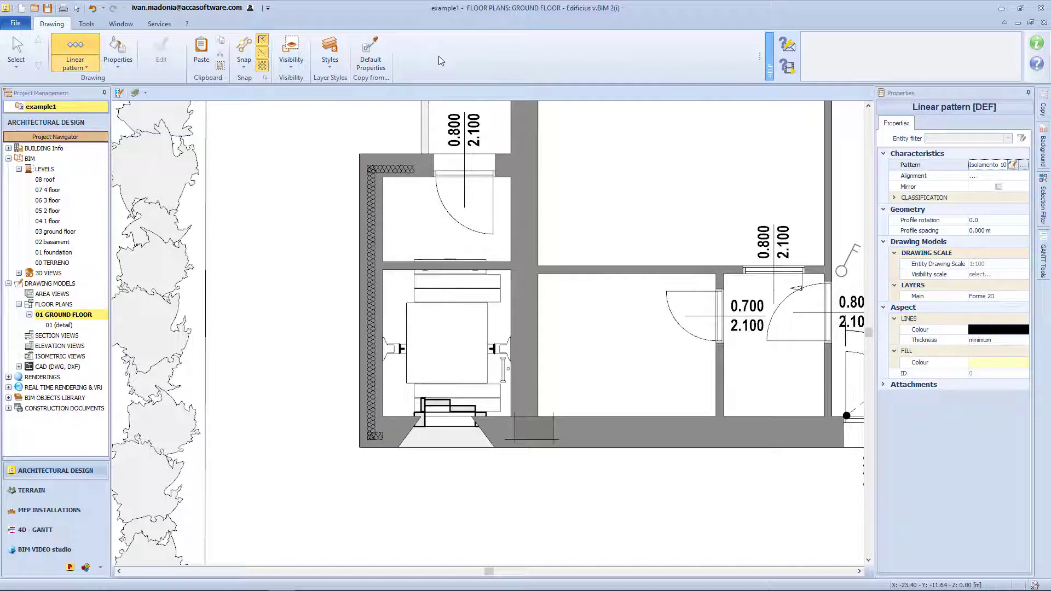
pyautogui.click(75, 62)
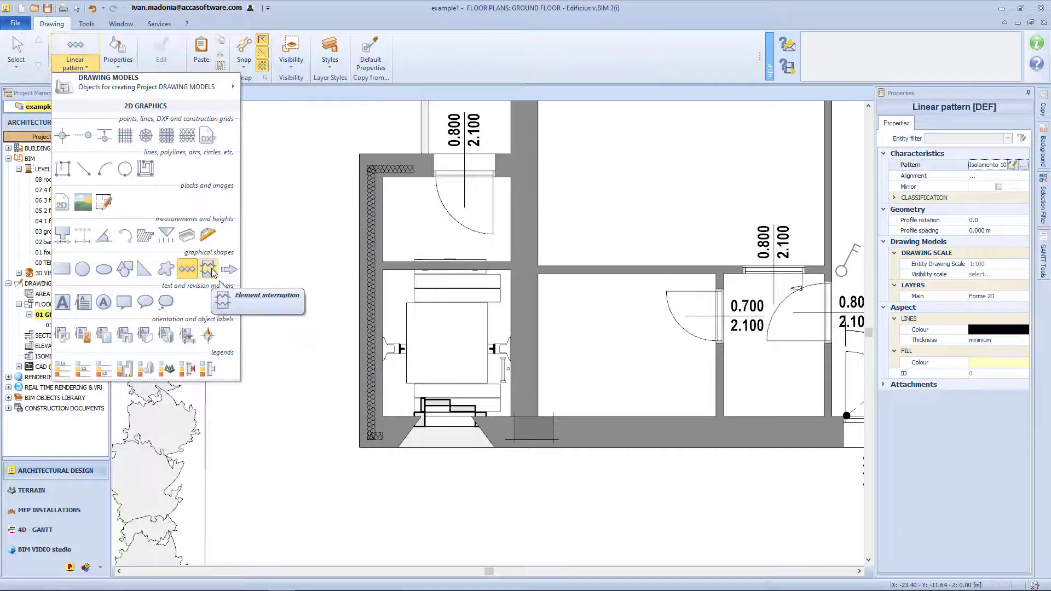
# Step: Draw an element interruption from left of the plan to the wall intersection
pyautogui.click(208, 269)
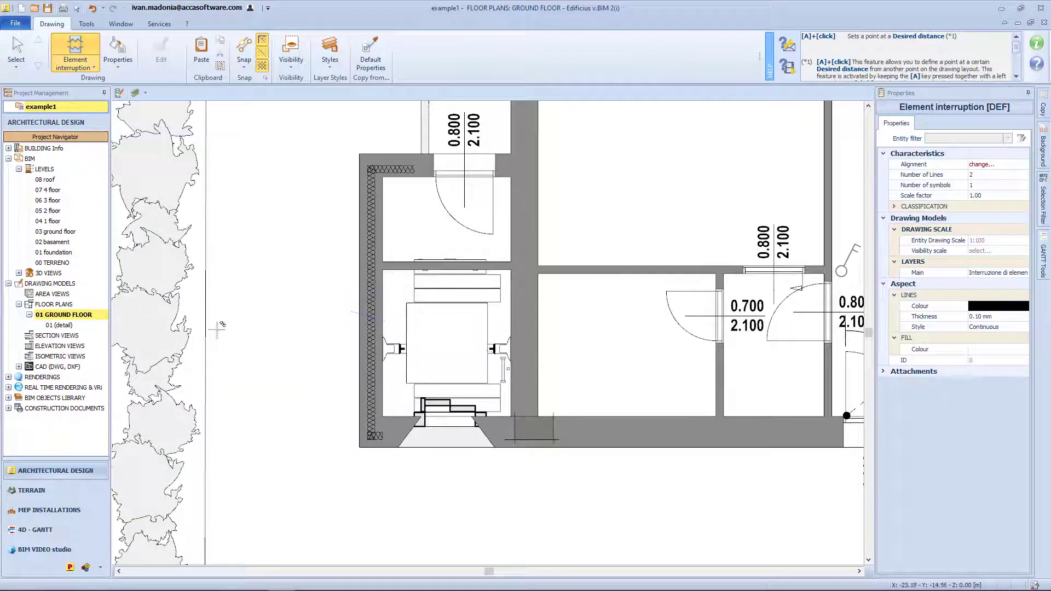
pyautogui.click(271, 382)
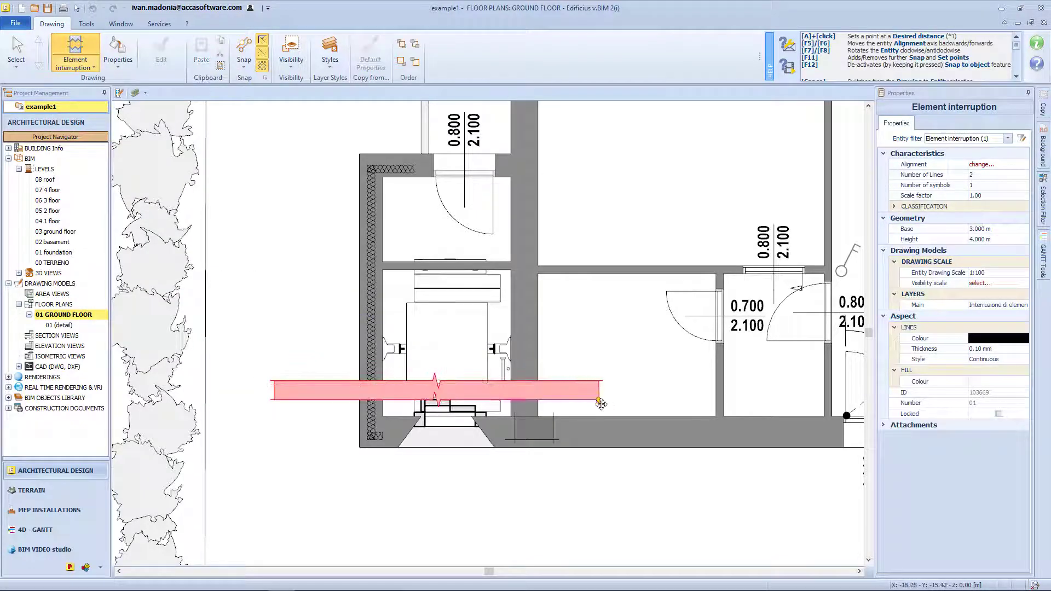
pyautogui.click(603, 418)
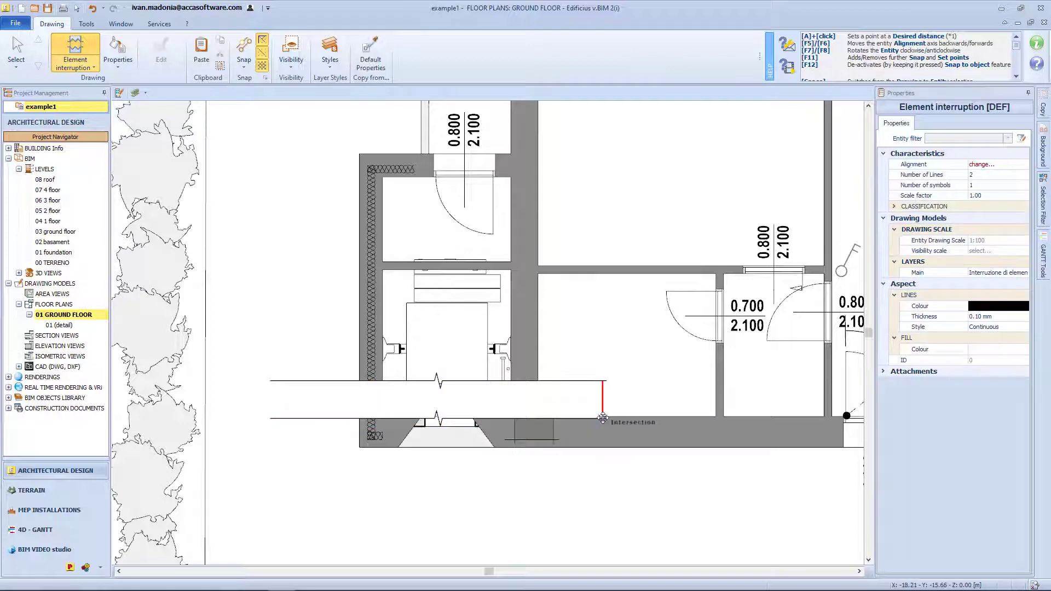
# Step: Draw a straight arrow below the plan from left to right
pyautogui.click(75, 52)
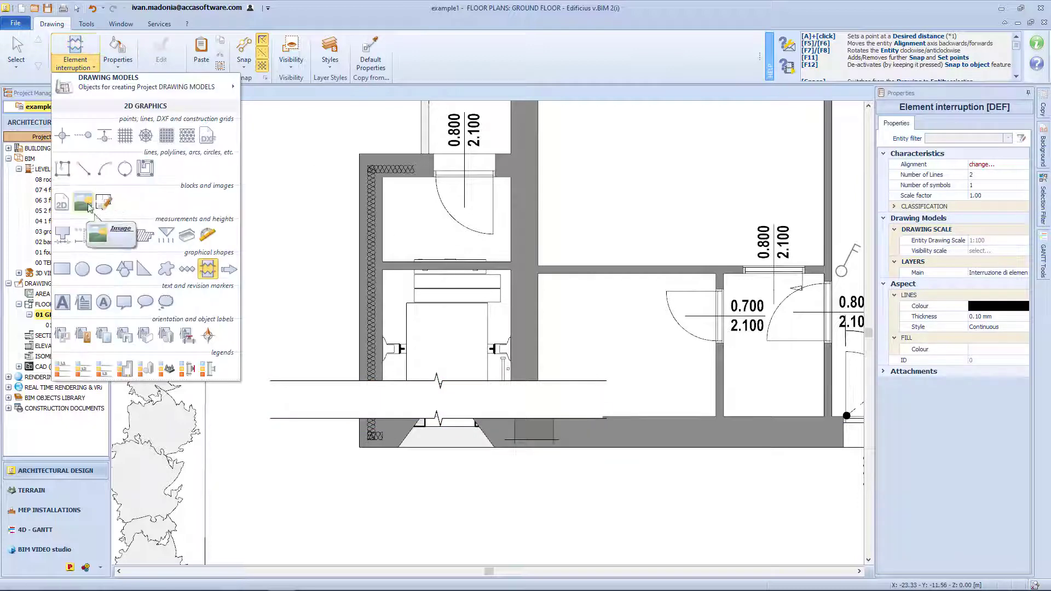
pyautogui.click(228, 271)
pyautogui.click(359, 510)
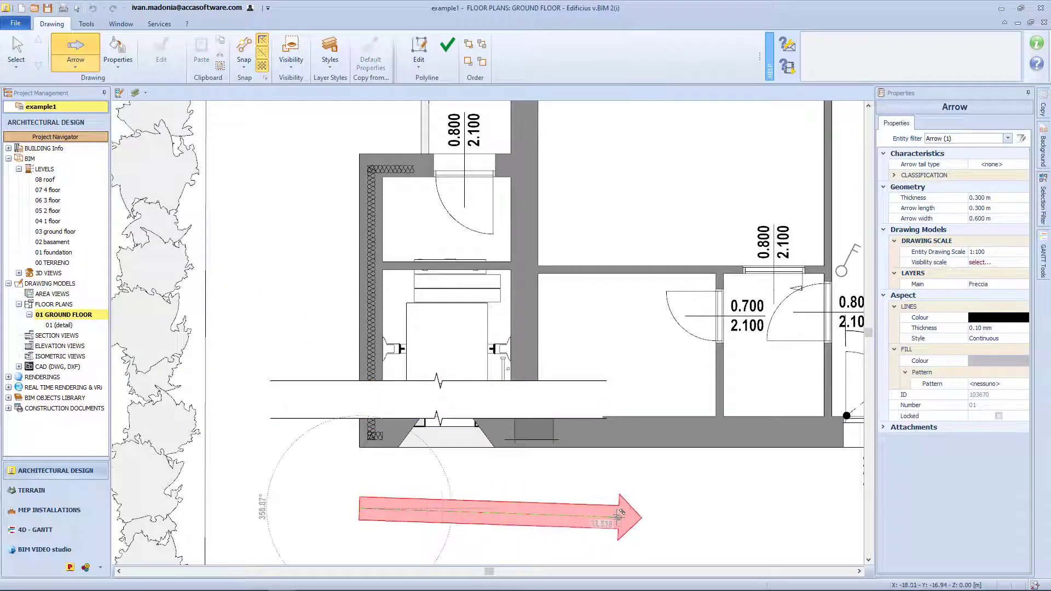
pyautogui.click(674, 509)
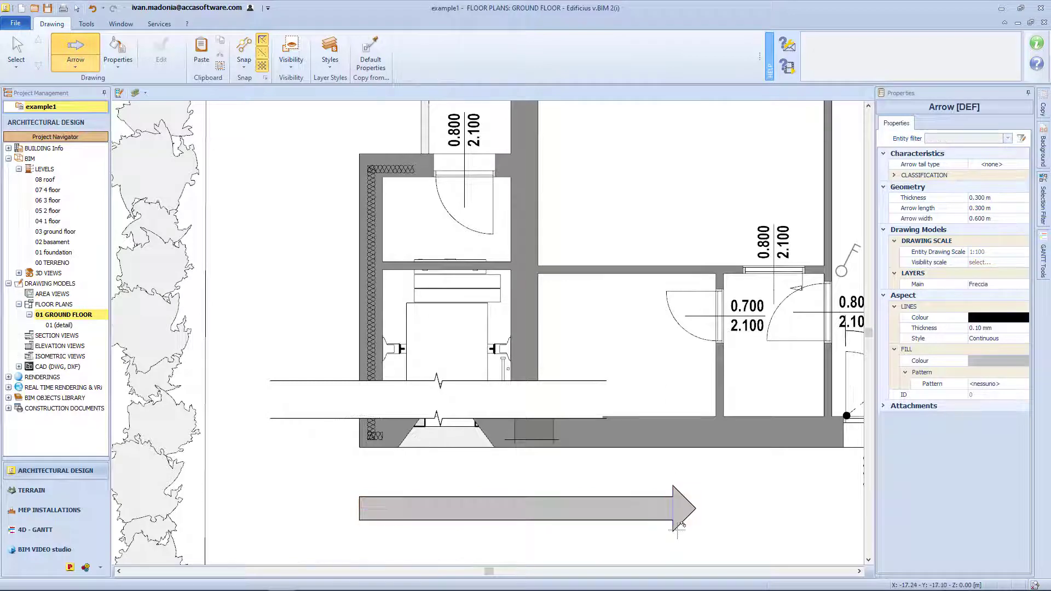
pyautogui.scroll(3, 679, 524)
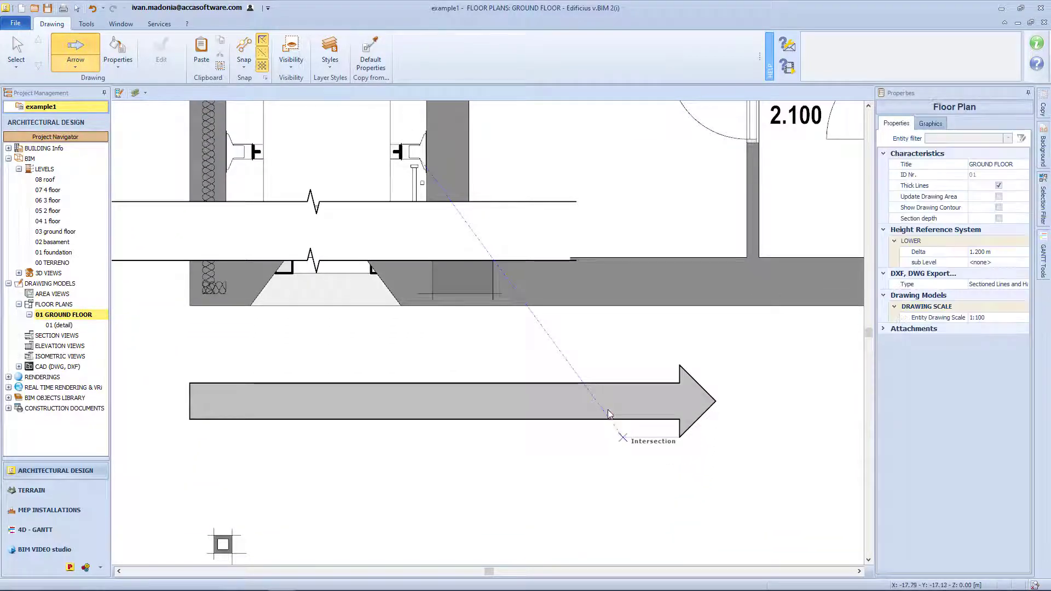
# Step: Pull the arrow's middle node down and convert its segment to an arc for a smooth curve
pyautogui.rightClick(593, 401)
pyautogui.click(619, 437)
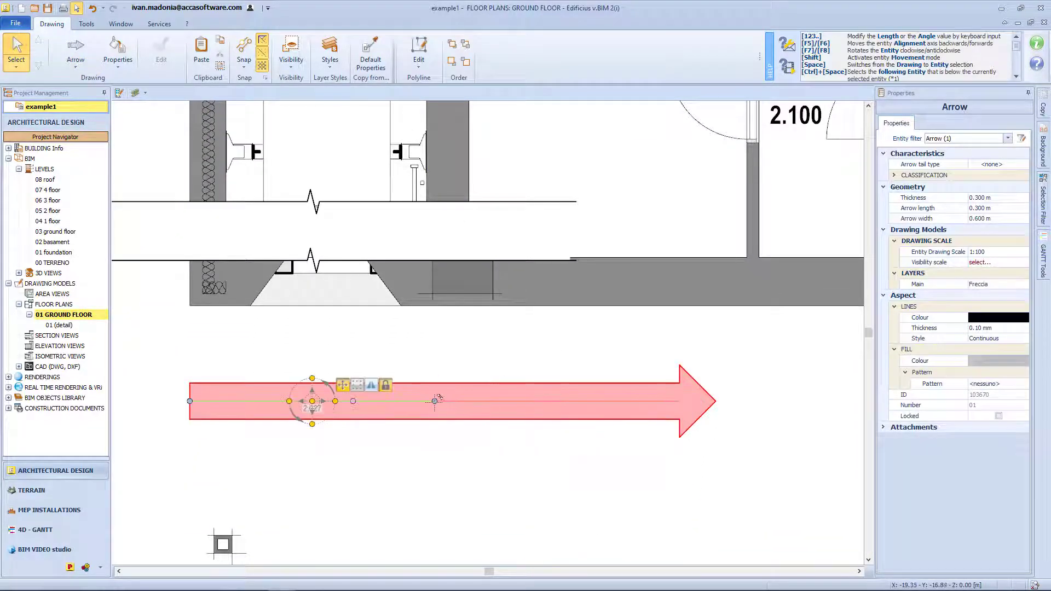
pyautogui.moveTo(435, 402); pyautogui.dragTo(433, 465)
pyautogui.rightClick(386, 455)
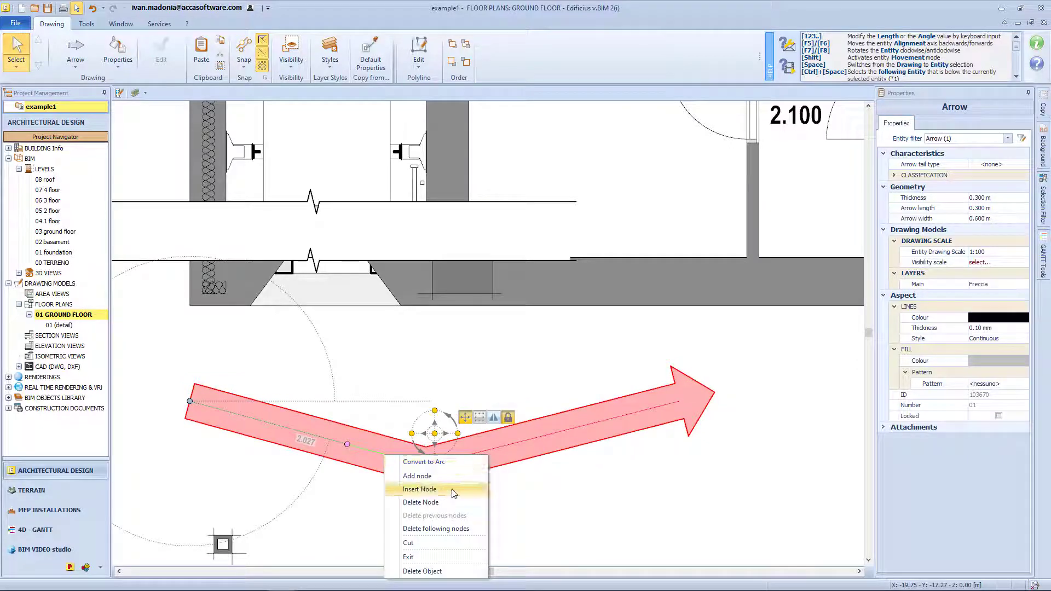
pyautogui.click(433, 462)
pyautogui.moveTo(313, 429); pyautogui.dragTo(291, 457)
pyautogui.press('Escape')
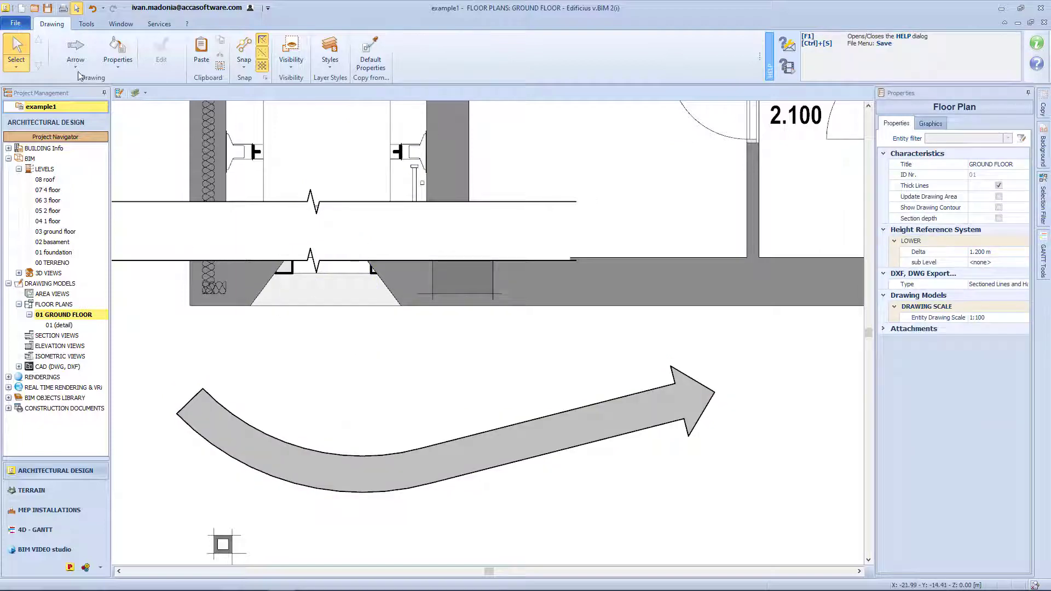
# Step: Place a text block inside the room by the 01 wall
pyautogui.click(74, 54)
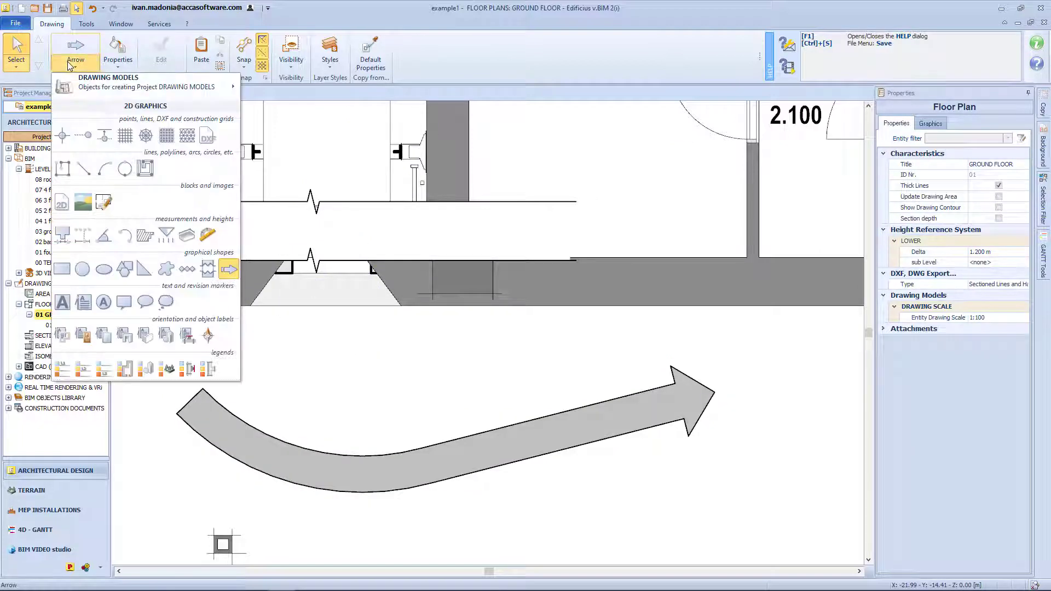
pyautogui.click(62, 302)
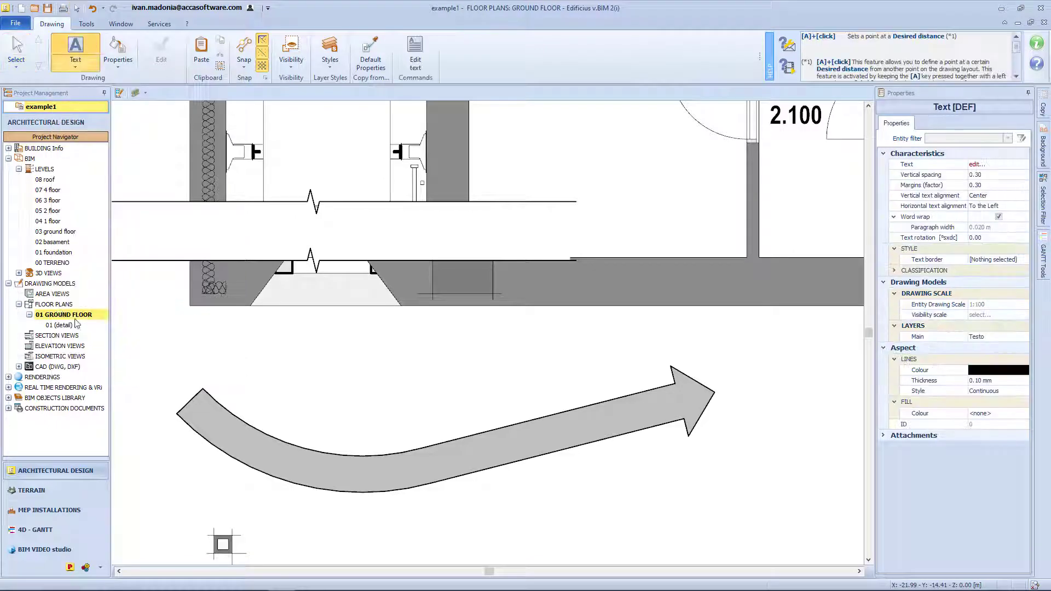
pyautogui.scroll(-3, 346, 446)
pyautogui.moveTo(549, 449); pyautogui.dragTo(245, 524, button='middle')
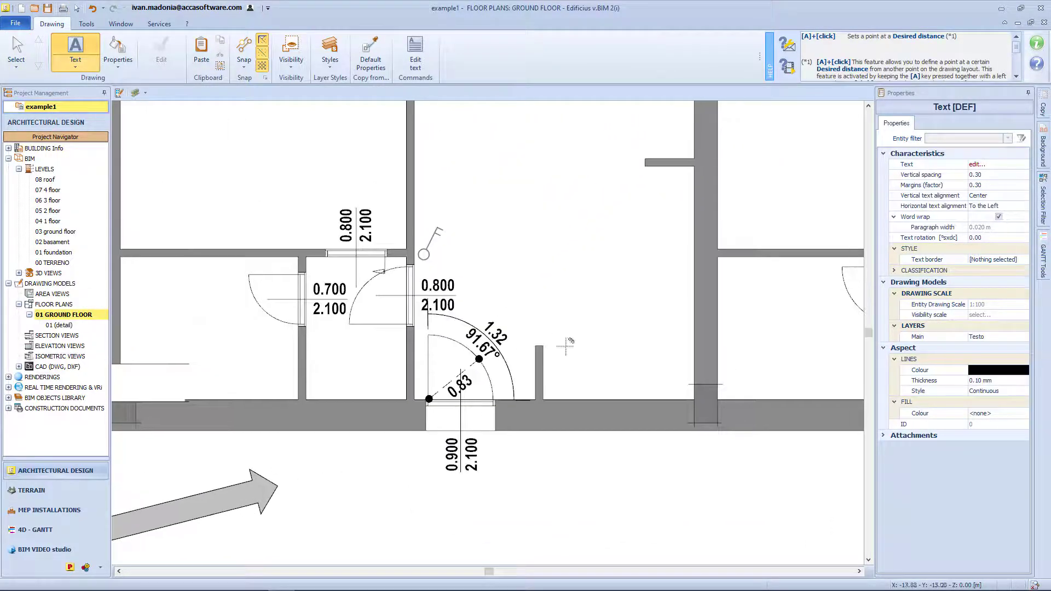
pyautogui.moveTo(542, 214); pyautogui.dragTo(740, 386, button='middle')
pyautogui.click(486, 328)
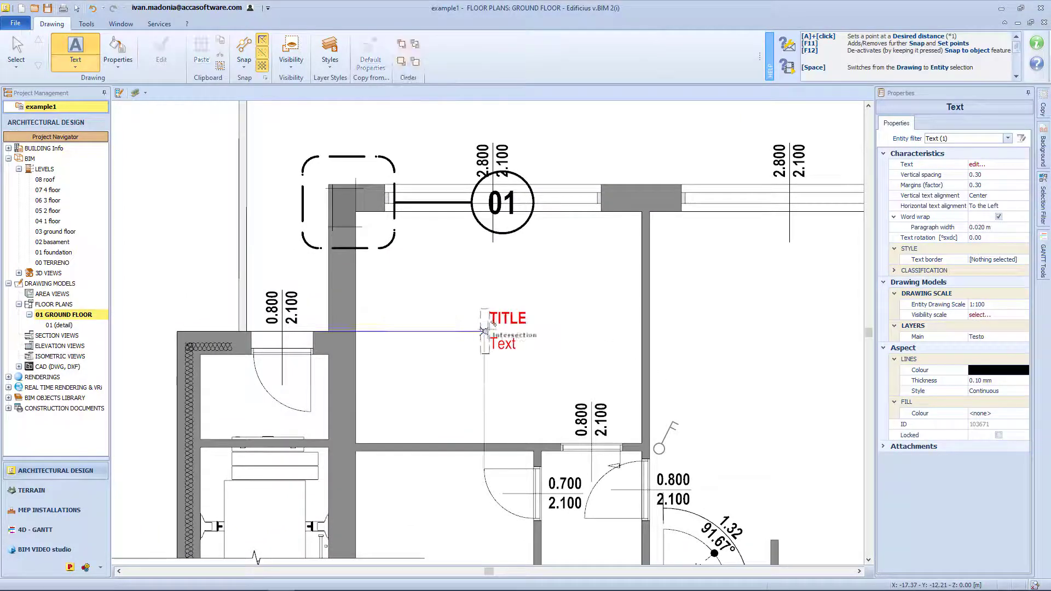
pyautogui.click(413, 312)
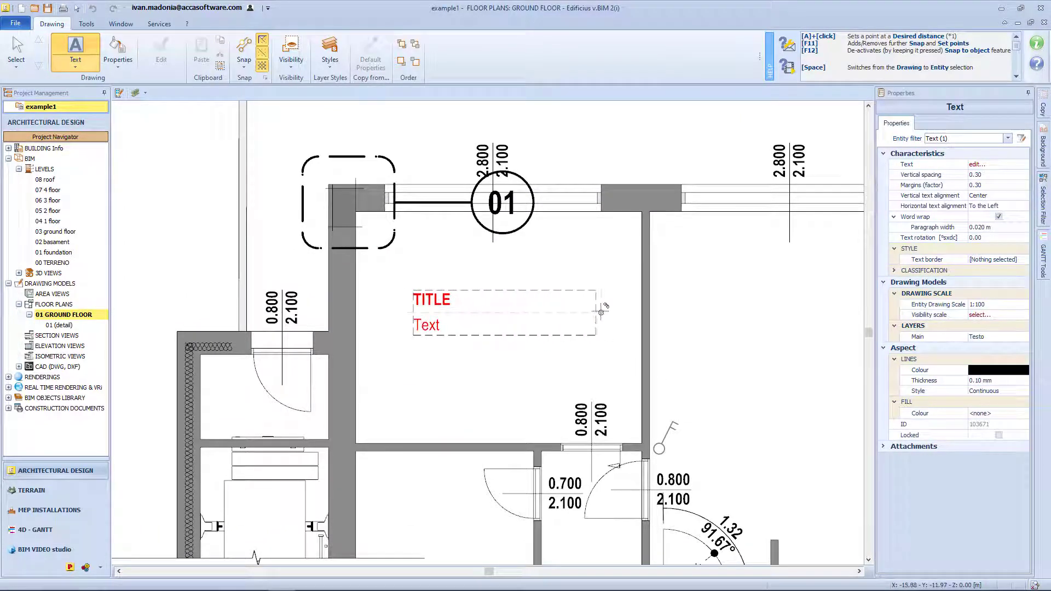
pyautogui.click(602, 312)
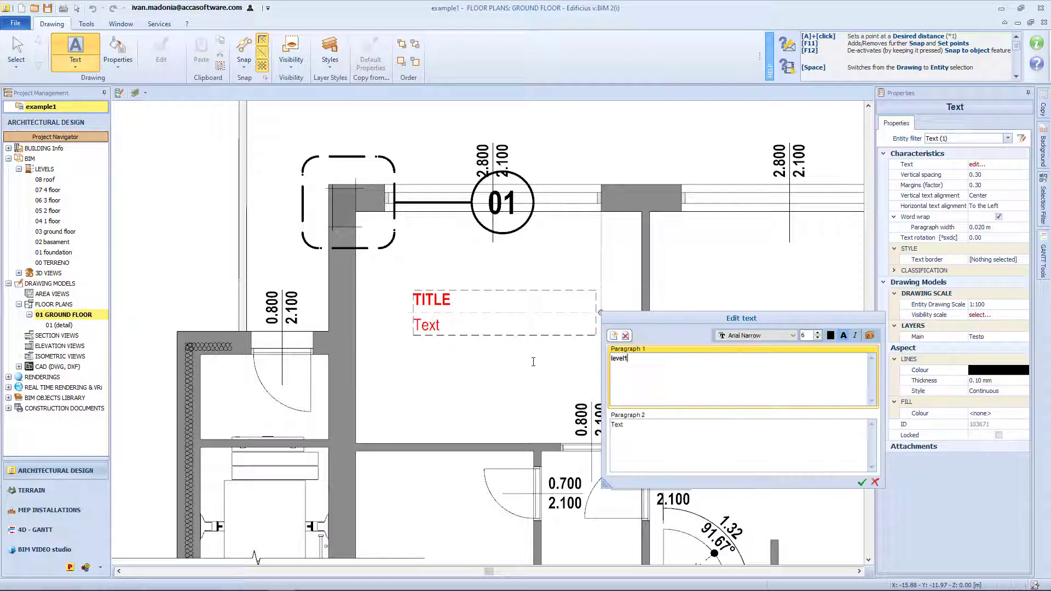
# Step: Make the text read 'level 1' over 'text 111 jtd', removing the empty third paragraph
pyautogui.click(648, 430)
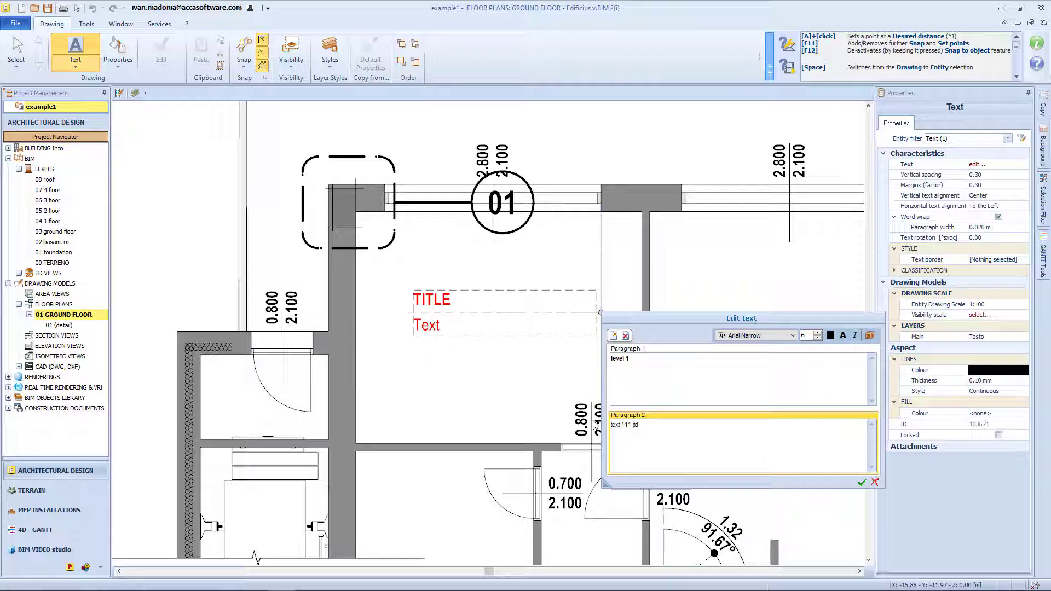
pyautogui.click(616, 336)
pyautogui.click(625, 335)
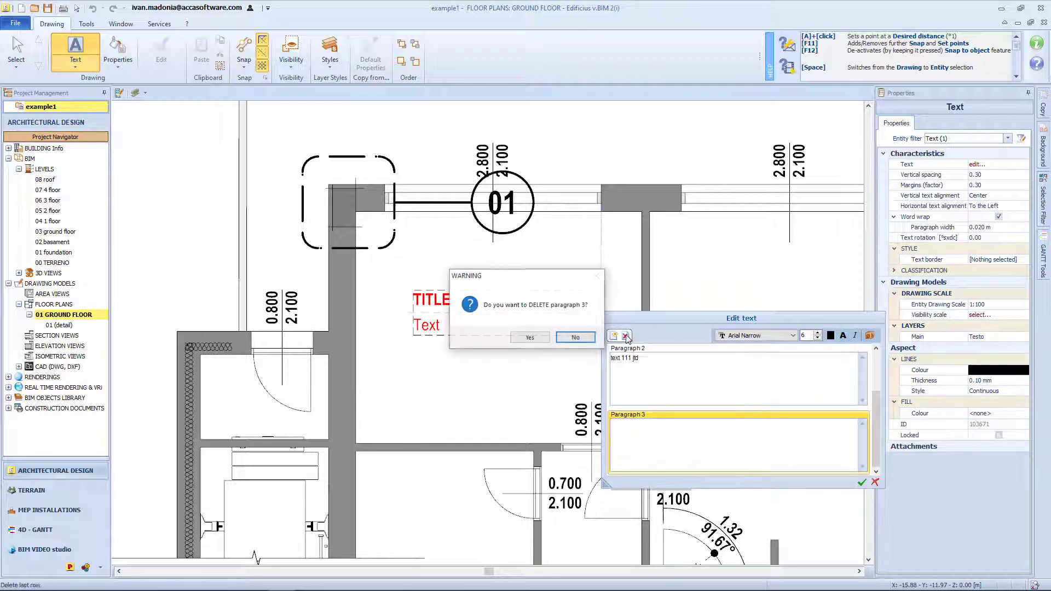
pyautogui.click(571, 342)
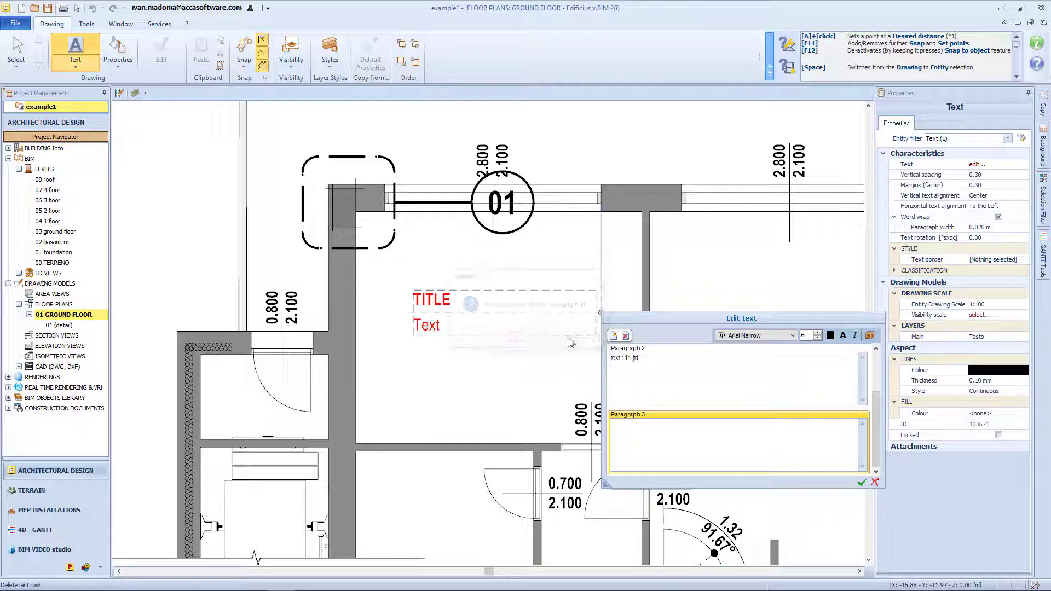
pyautogui.click(794, 335)
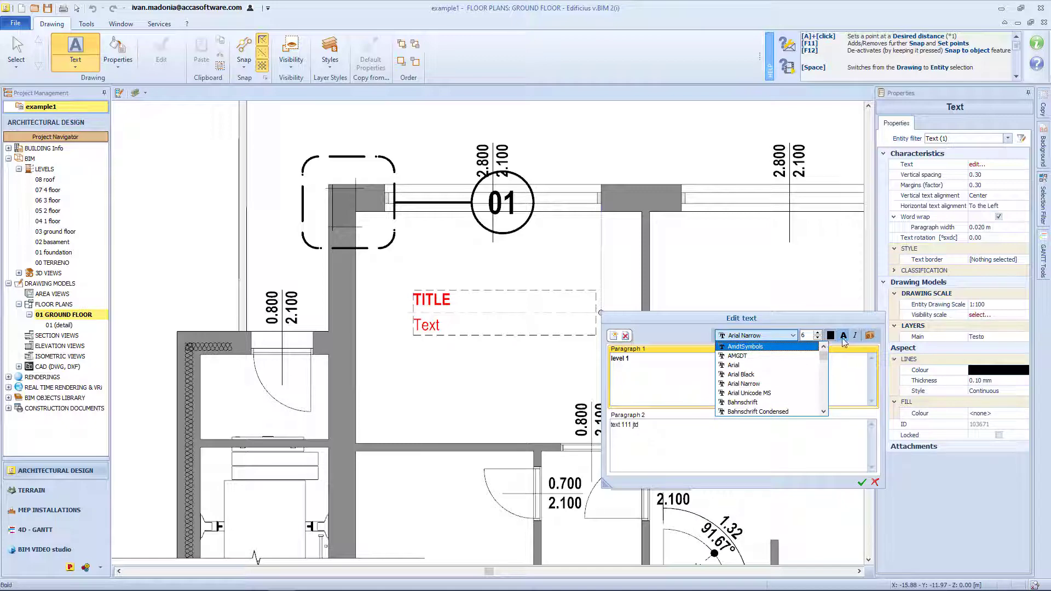
pyautogui.click(871, 336)
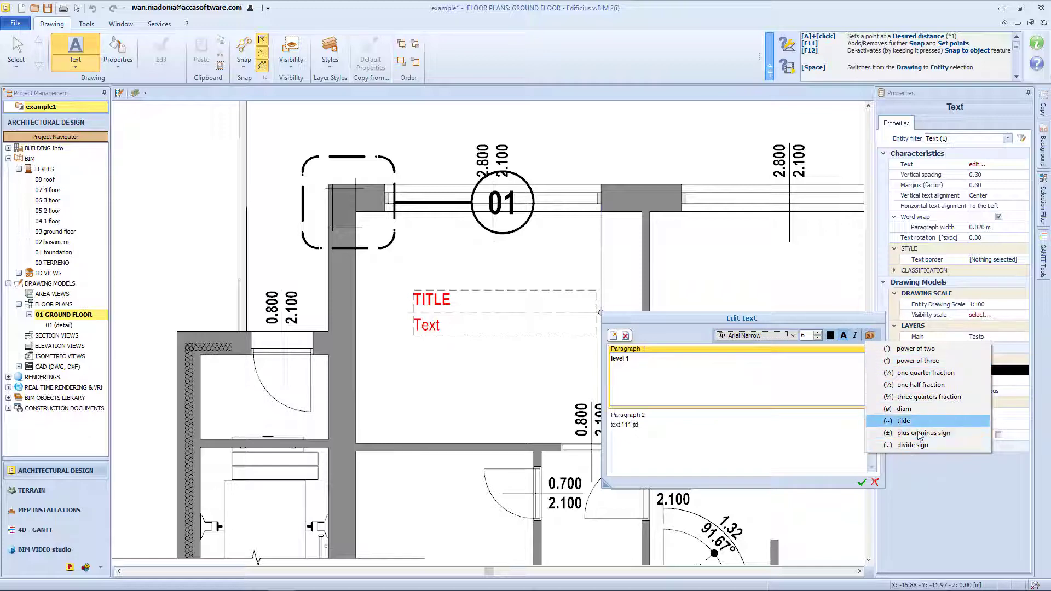
pyautogui.click(862, 483)
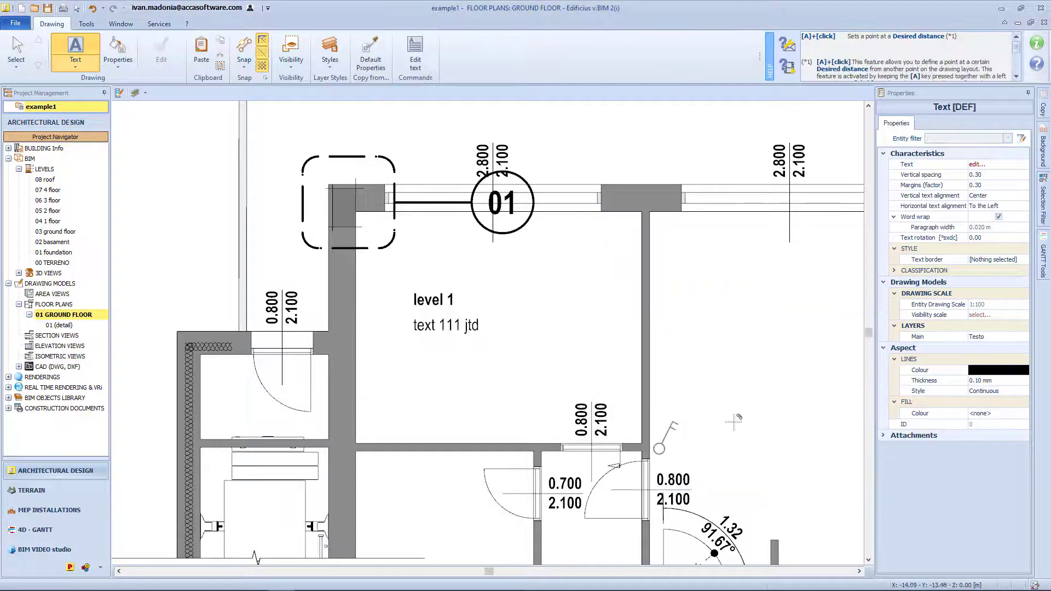
pyautogui.scroll(-2, 428, 298)
pyautogui.press('Escape')
pyautogui.press('Escape')
# Step: Place a leader text label in the adjacent room reading 'level 1' over 'Room 116'
pyautogui.click(73, 66)
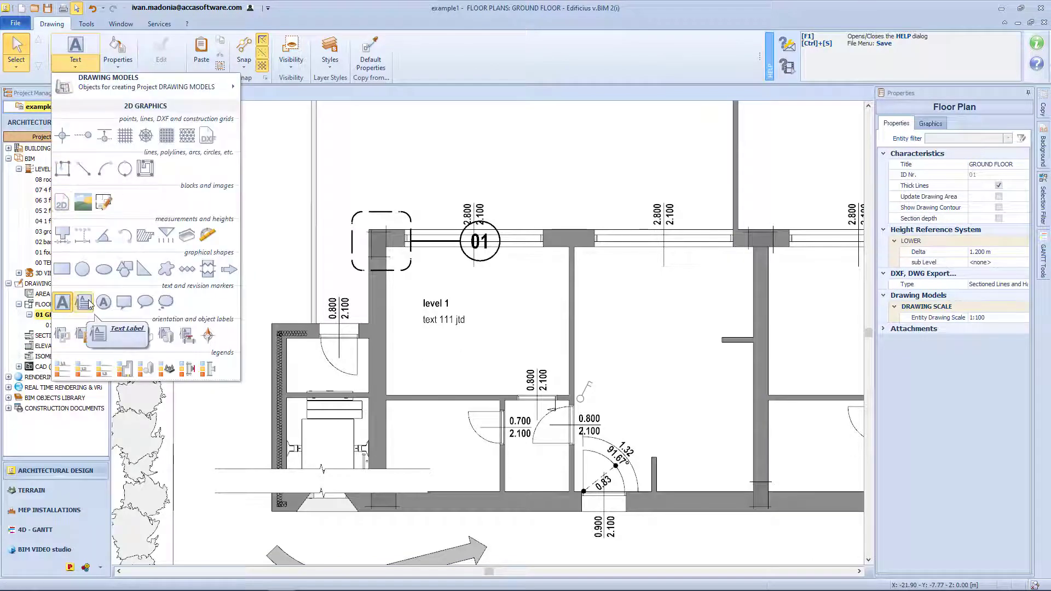
pyautogui.click(62, 302)
pyautogui.click(604, 381)
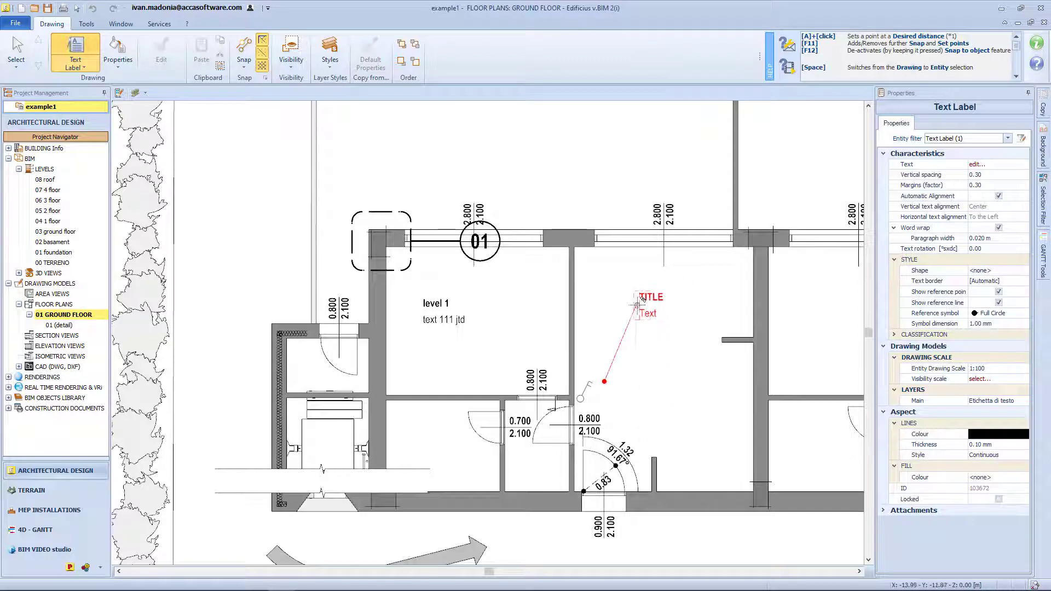
pyautogui.click(687, 307)
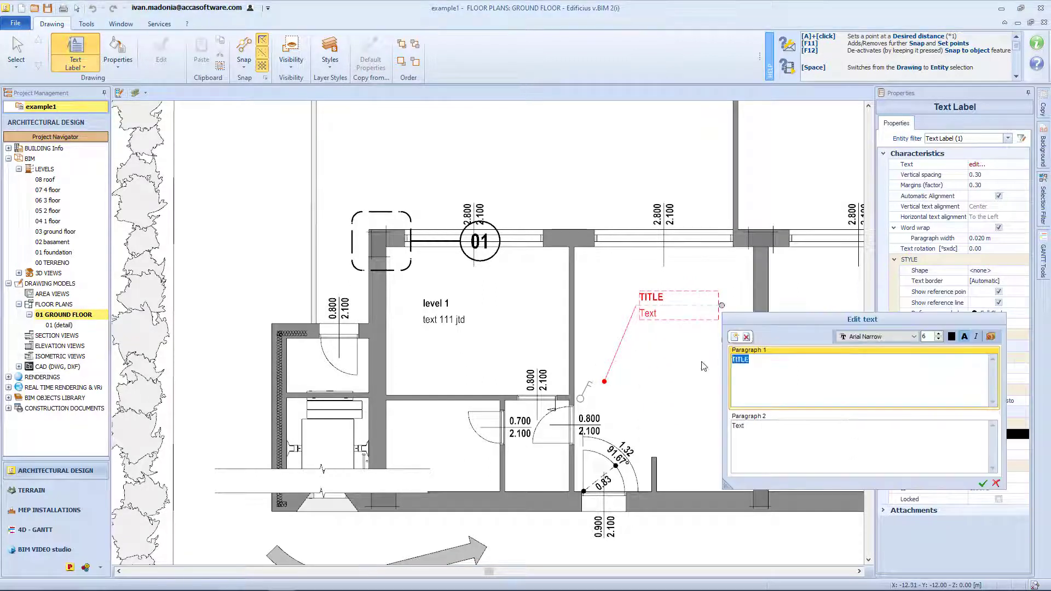
pyautogui.write('level 1')
pyautogui.press('Tab')
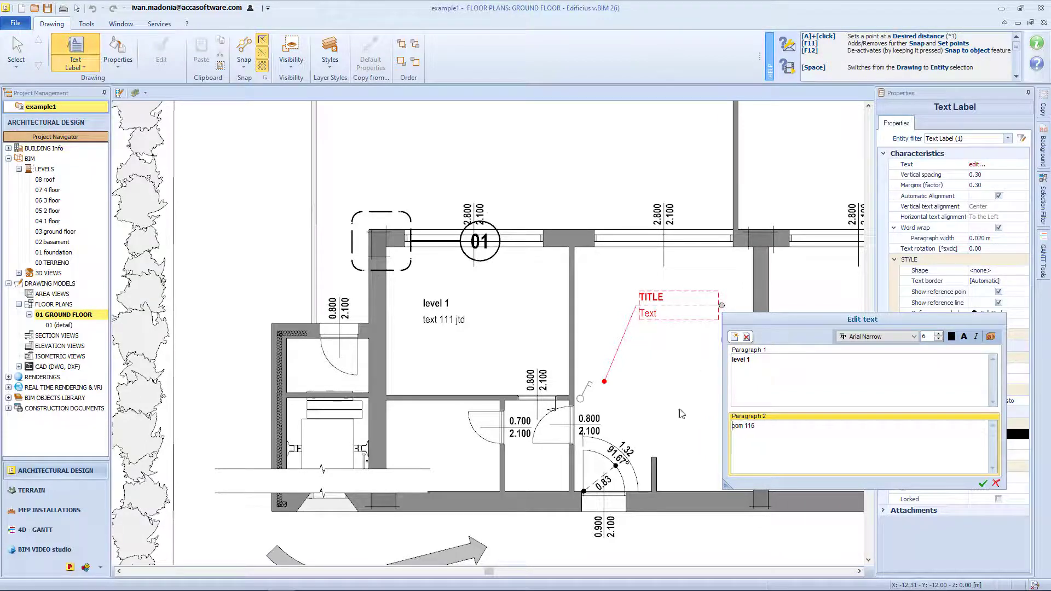
pyautogui.click(983, 483)
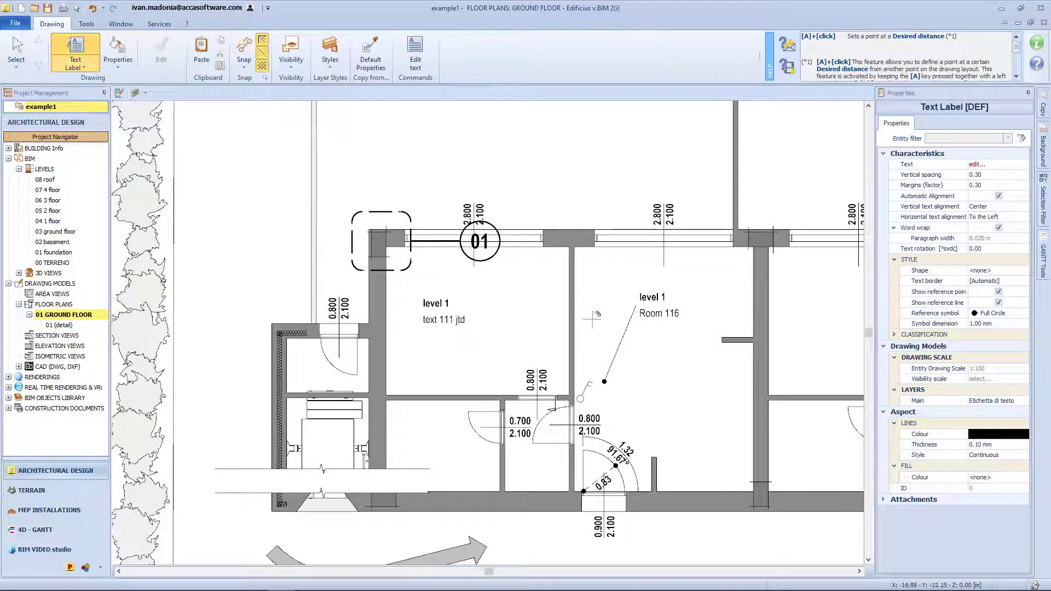
pyautogui.press('Escape')
# Step: Place a rectangular speech balloon in an empty room
pyautogui.click(85, 67)
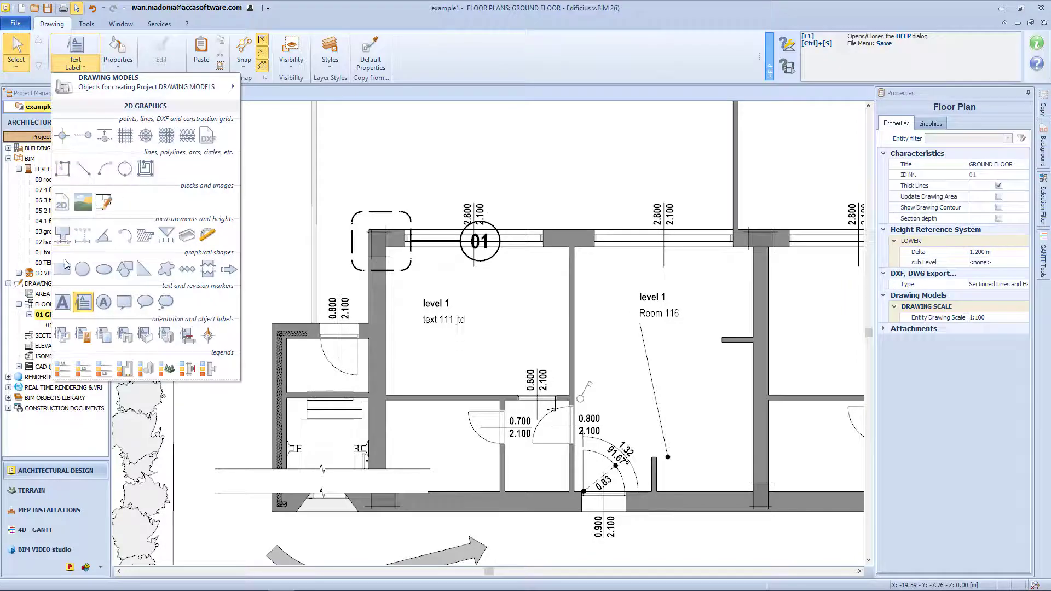
pyautogui.click(121, 307)
pyautogui.moveTo(457, 259); pyautogui.dragTo(202, 379, button='middle')
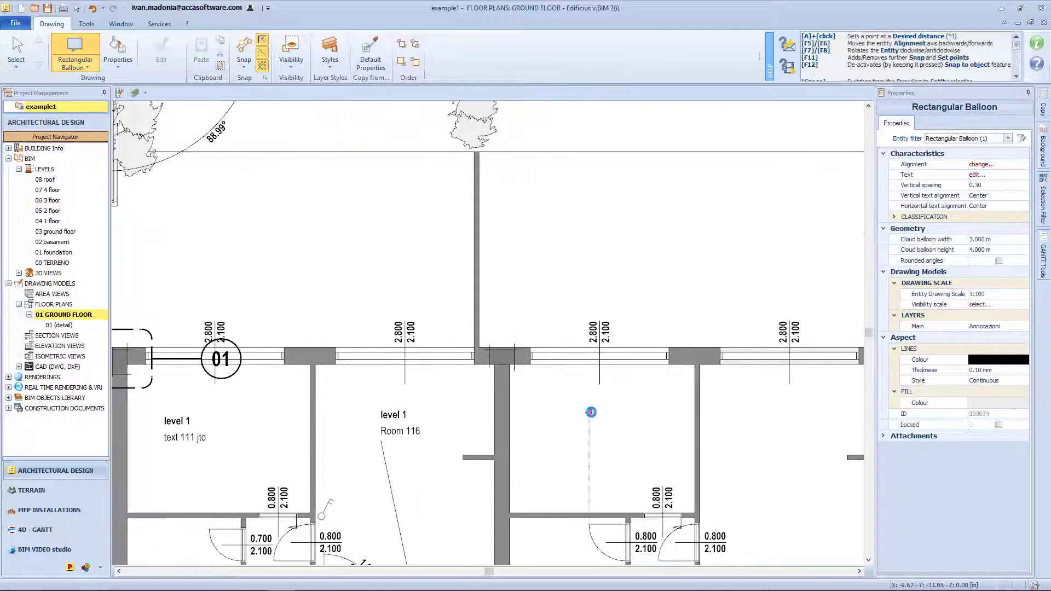
pyautogui.click(621, 445)
pyautogui.click(841, 279)
# Step: Paste the Yoda quote, set size 14, split it onto two lines and colour it green
pyautogui.write('"Do. Or do not. There is no try." — Yoda')
pyautogui.click(983, 309)
pyautogui.click(983, 308)
pyautogui.click(983, 309)
pyautogui.click(983, 309)
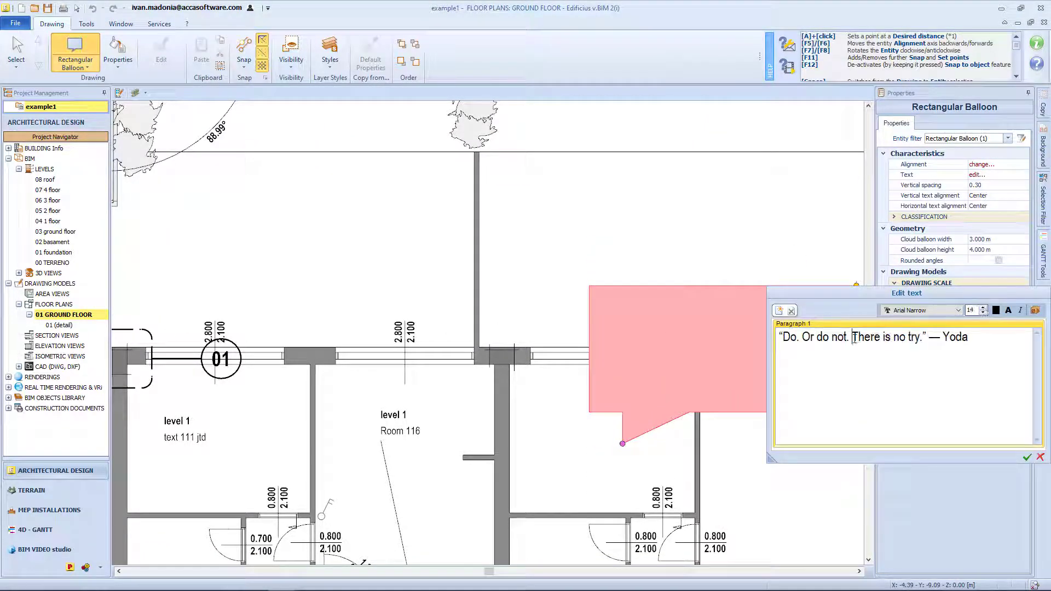
pyautogui.click(854, 337)
pyautogui.press('Return')
pyautogui.click(996, 310)
pyautogui.click(975, 337)
pyautogui.hotkey('shift', 'End')
pyautogui.click(990, 343)
pyautogui.click(1027, 457)
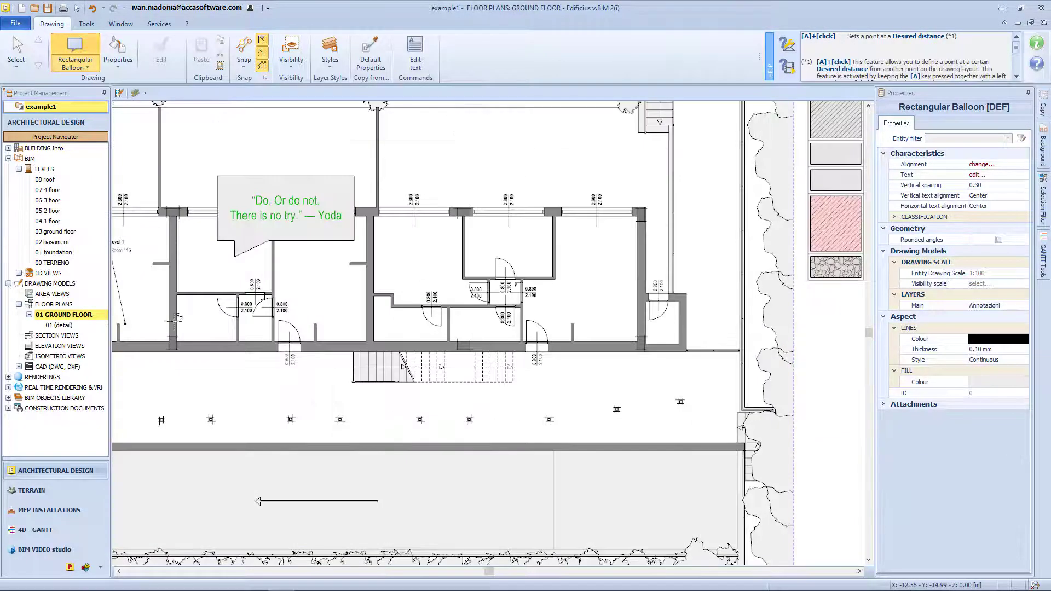
# Step: Add an empty elliptic cloud balloon
pyautogui.click(75, 63)
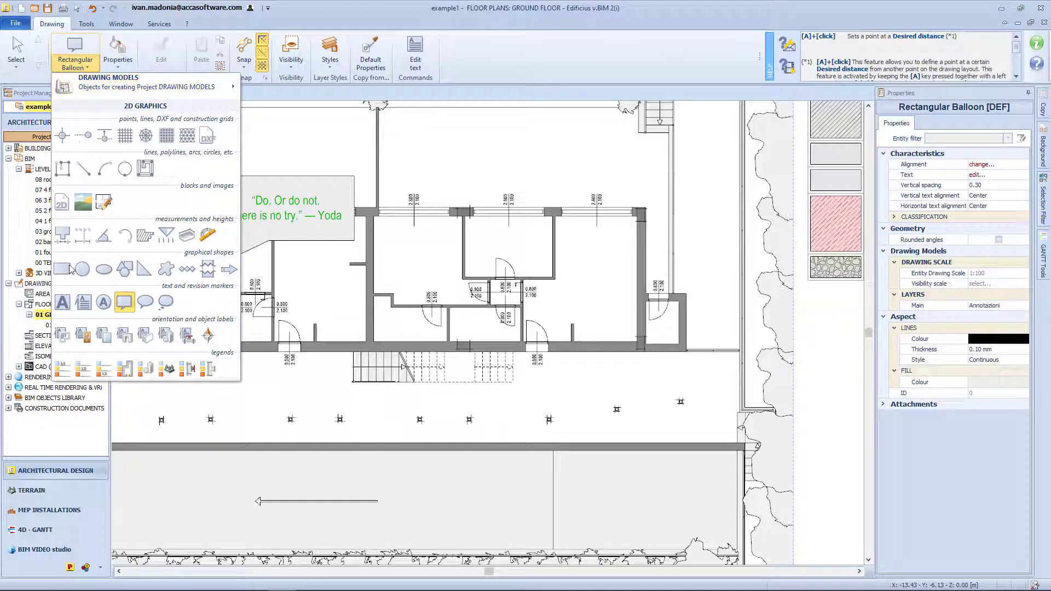
pyautogui.click(144, 301)
pyautogui.click(524, 244)
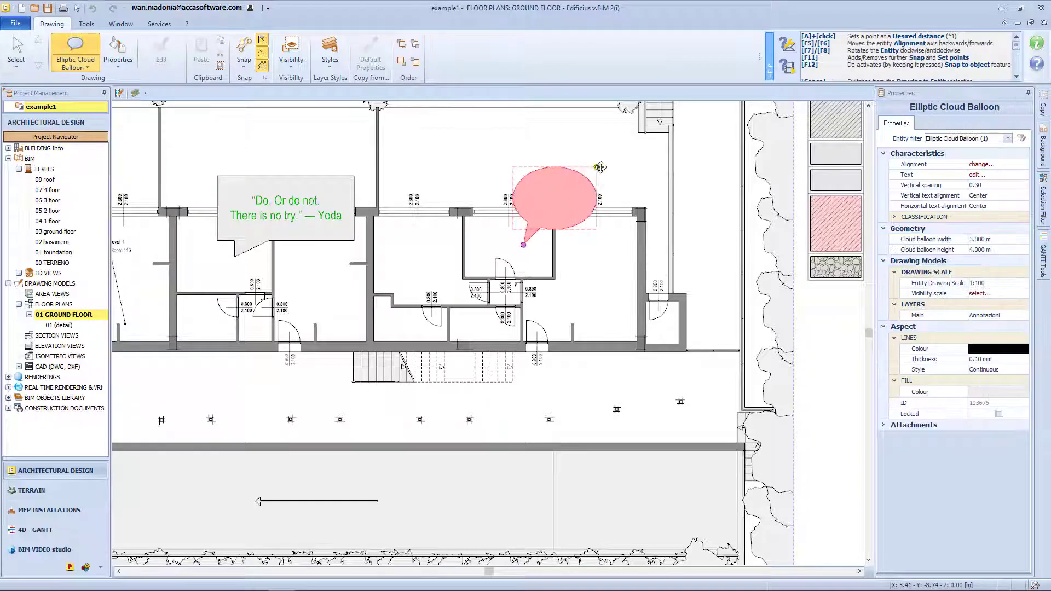
pyautogui.click(632, 162)
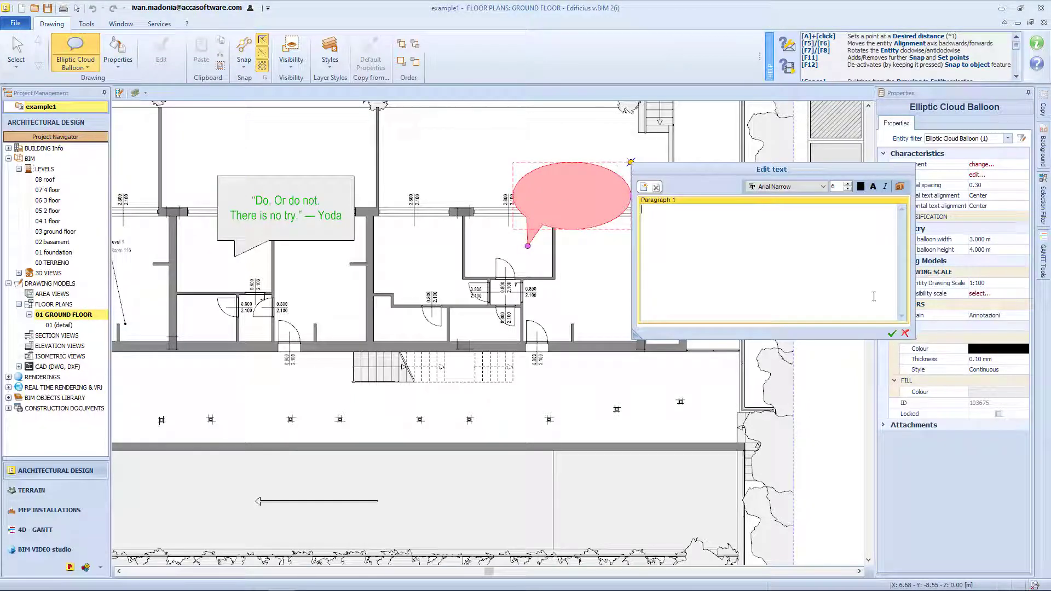
pyautogui.click(892, 333)
# Step: Add an empty thought-cloud balloon lower on the plan
pyautogui.click(75, 63)
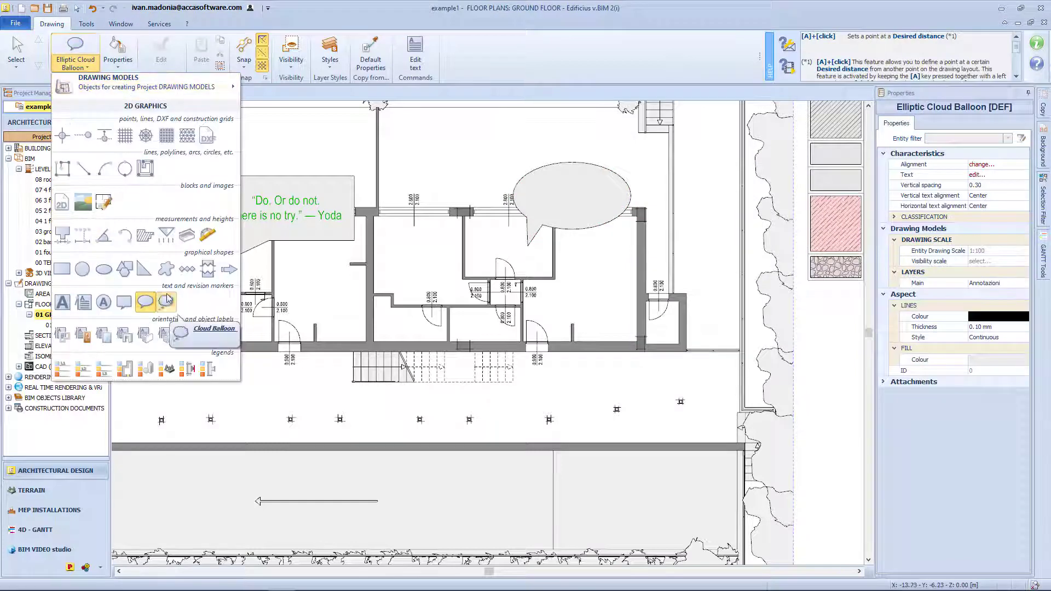
pyautogui.click(166, 301)
pyautogui.click(431, 491)
pyautogui.click(605, 359)
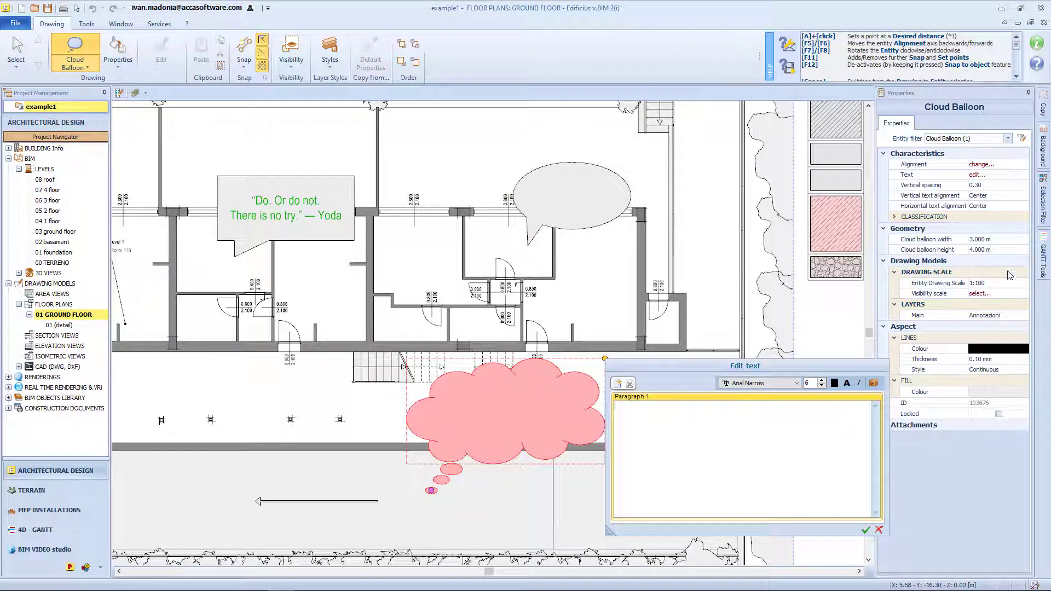
pyautogui.click(865, 530)
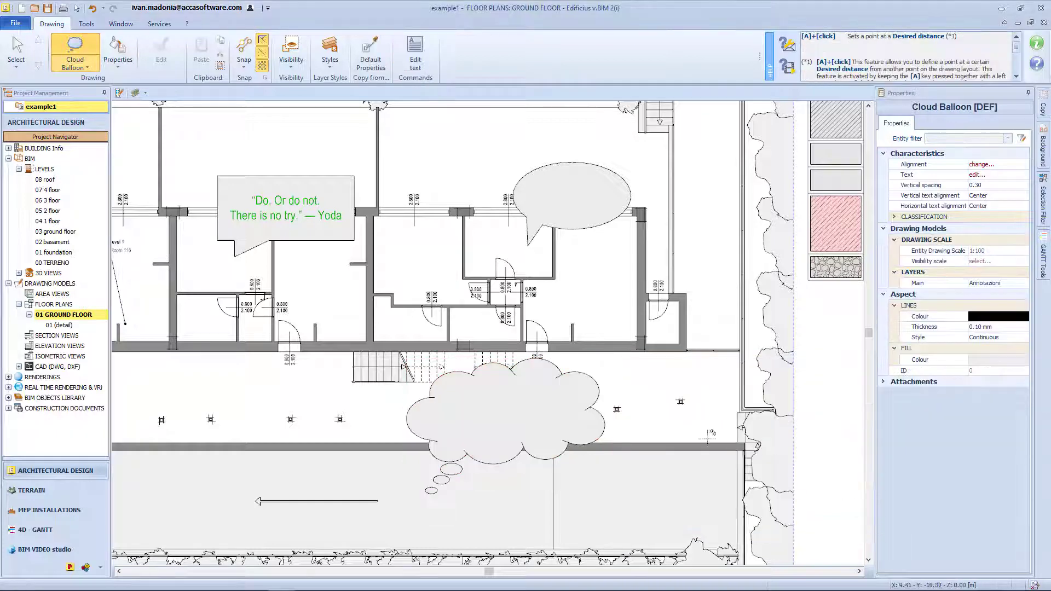
# Step: Place a room label on the bedroom showing its name and area
pyautogui.click(15, 58)
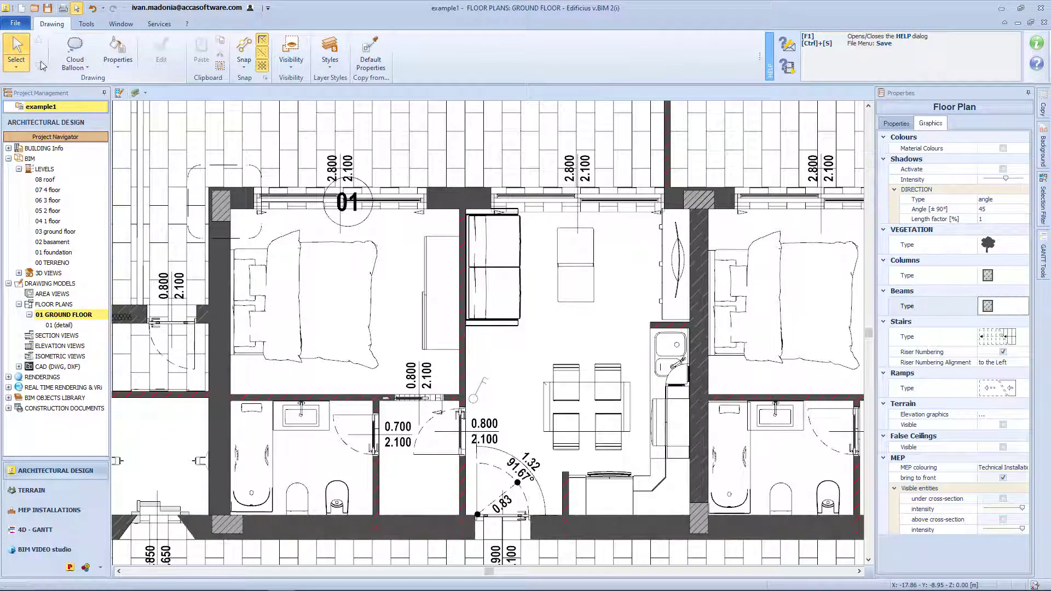
pyautogui.click(73, 67)
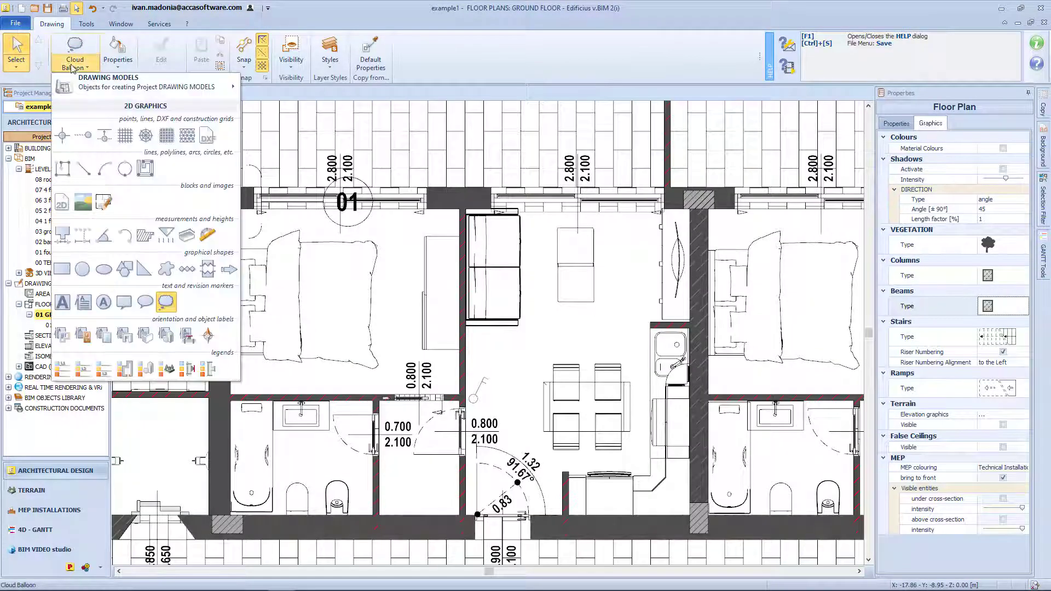
pyautogui.click(60, 335)
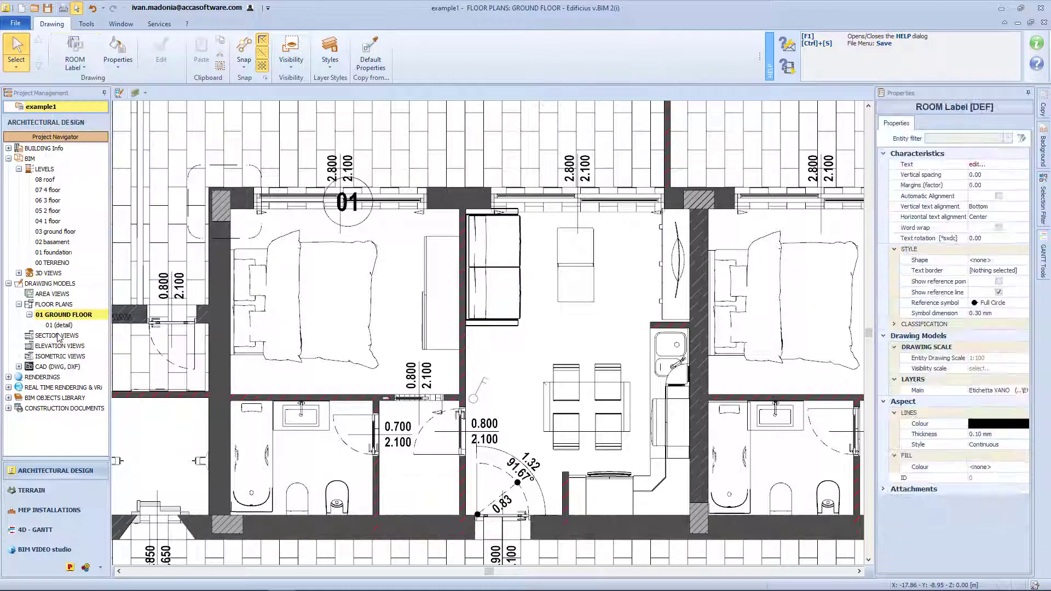
pyautogui.click(346, 299)
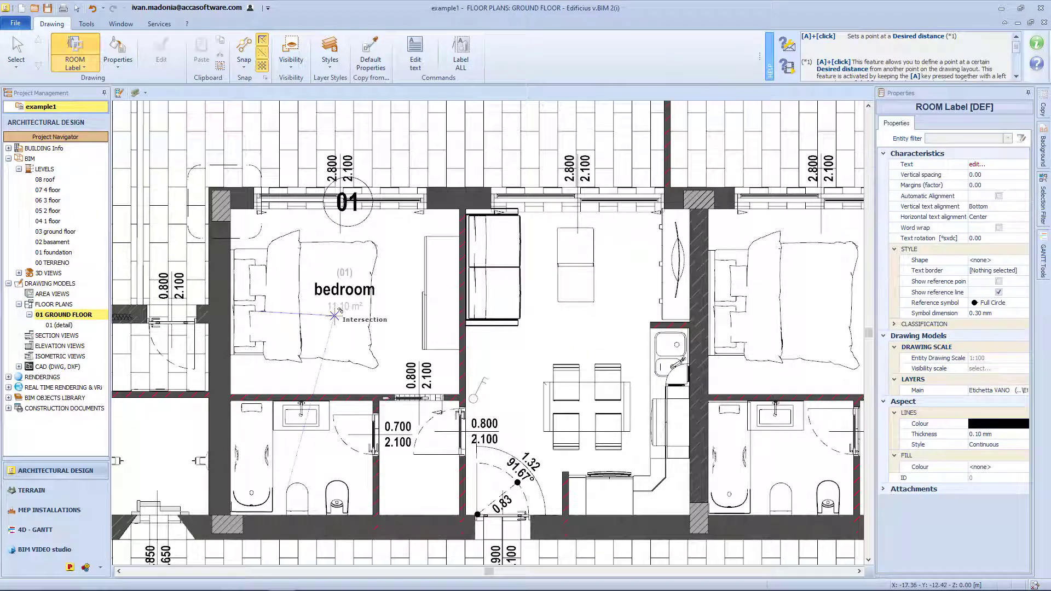
pyautogui.press('Escape')
# Step: Replace the bedroom label's third line with the room Volume variable plus a superscript 2
pyautogui.click(337, 299)
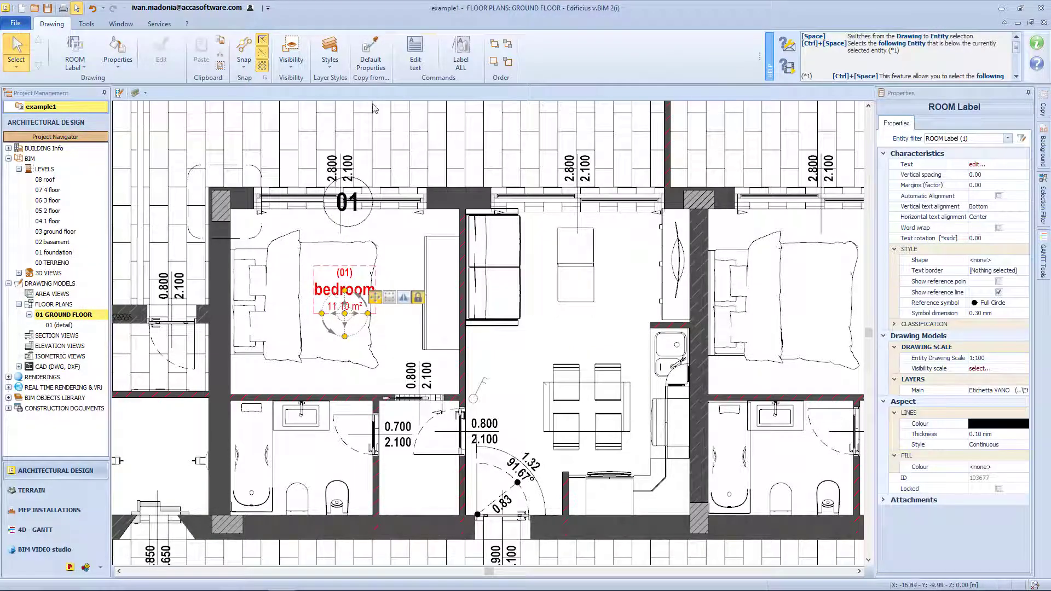
pyautogui.click(415, 55)
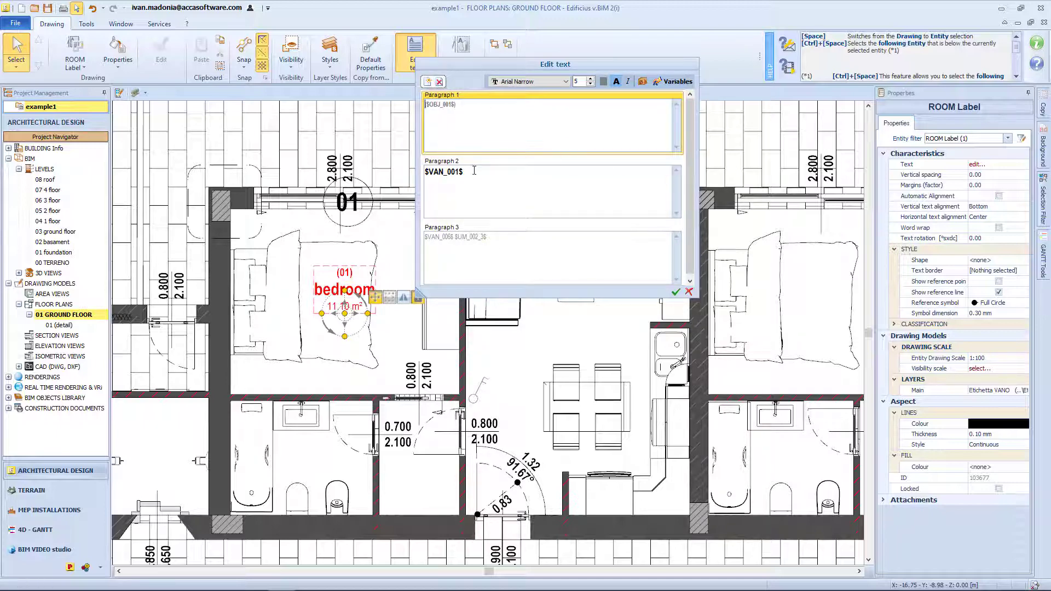
pyautogui.click(485, 249)
pyautogui.click(439, 82)
pyautogui.click(529, 338)
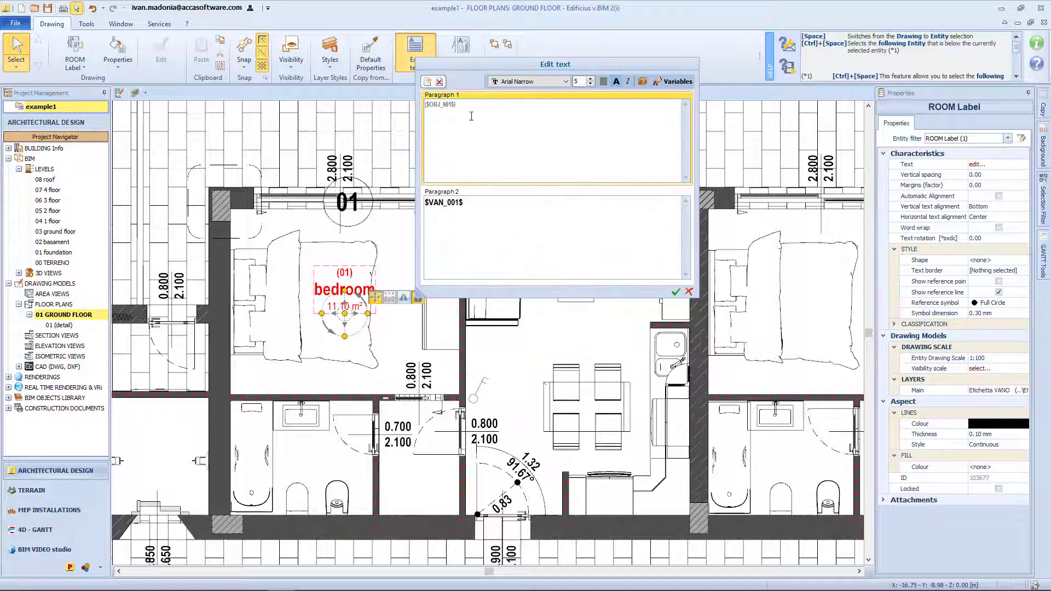
pyautogui.click(429, 83)
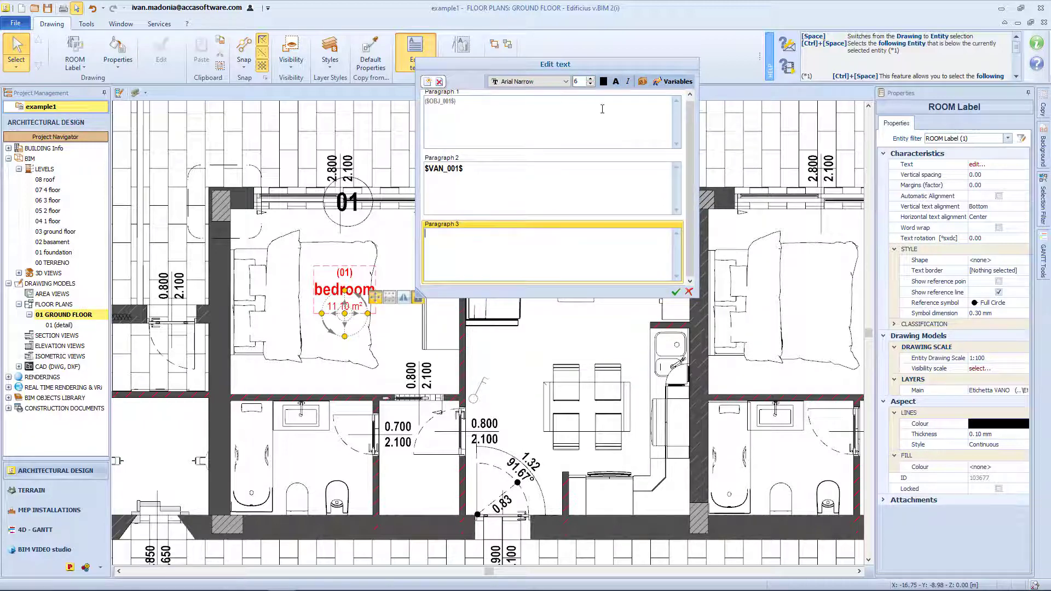
pyautogui.click(673, 81)
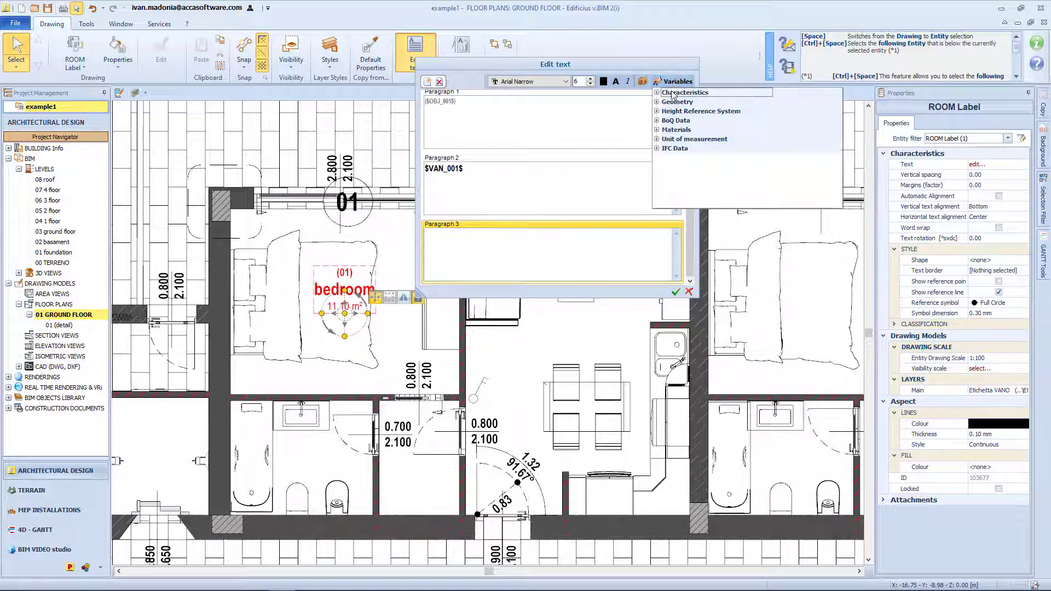
pyautogui.click(657, 102)
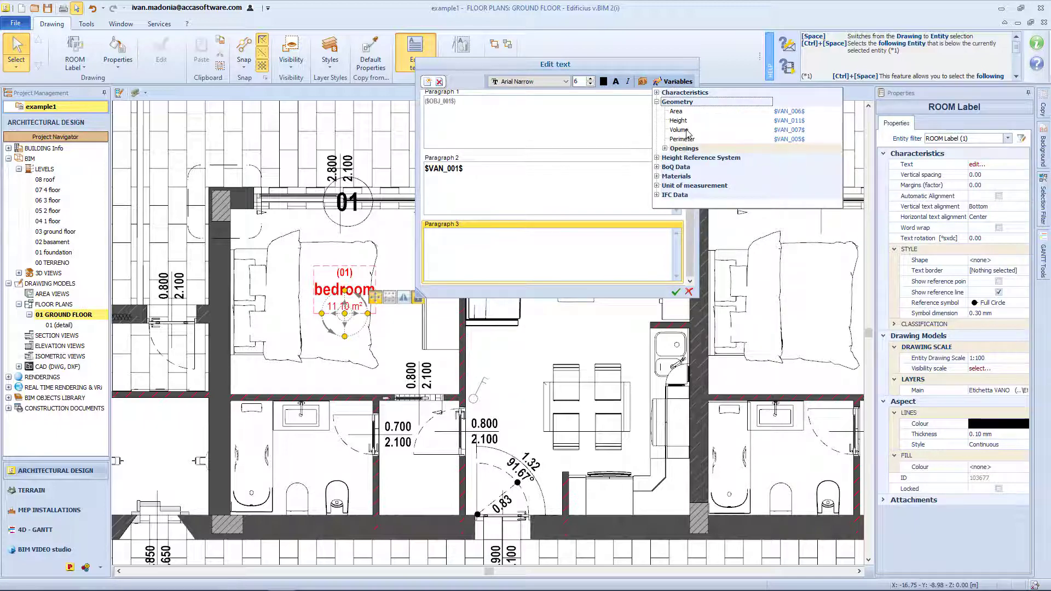
pyautogui.click(679, 130)
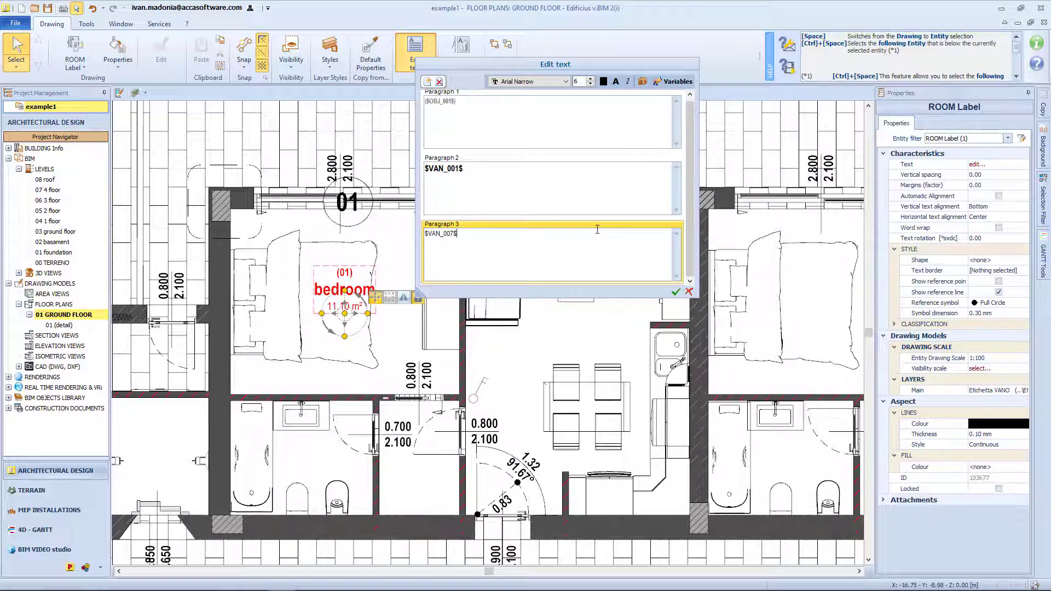
pyautogui.click(643, 81)
pyautogui.click(665, 94)
pyautogui.click(677, 293)
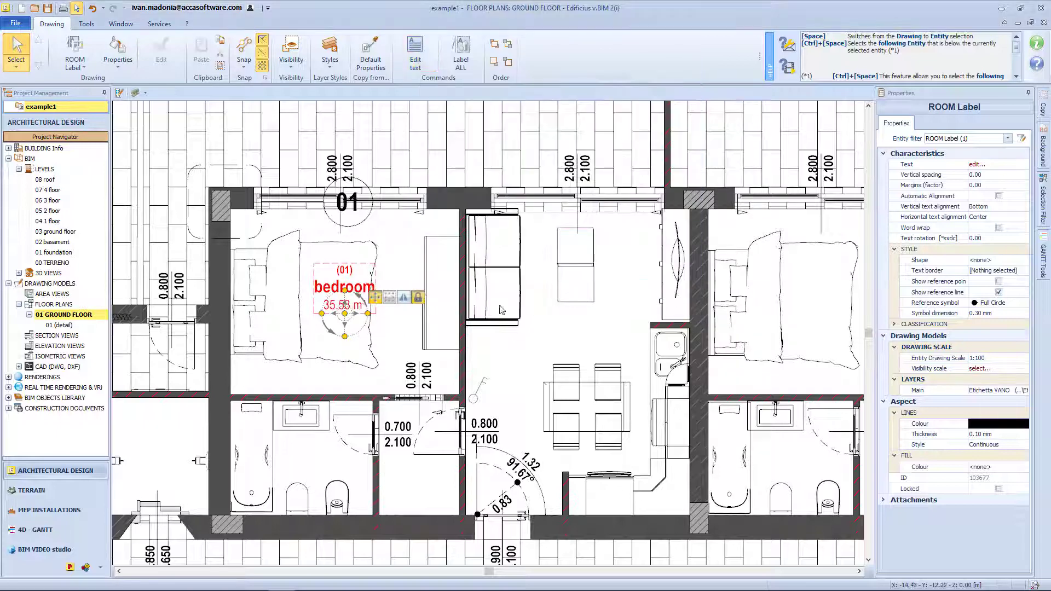
# Step: Copy the bedroom label and apply Label ALL to every room
pyautogui.click(418, 331)
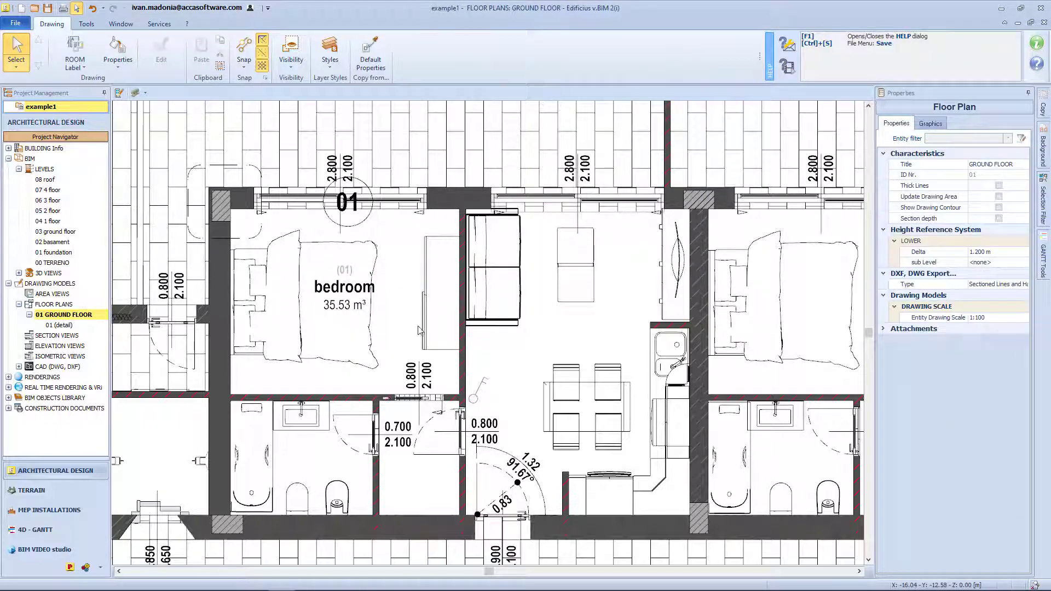
pyautogui.click(344, 289)
pyautogui.rightClick(348, 291)
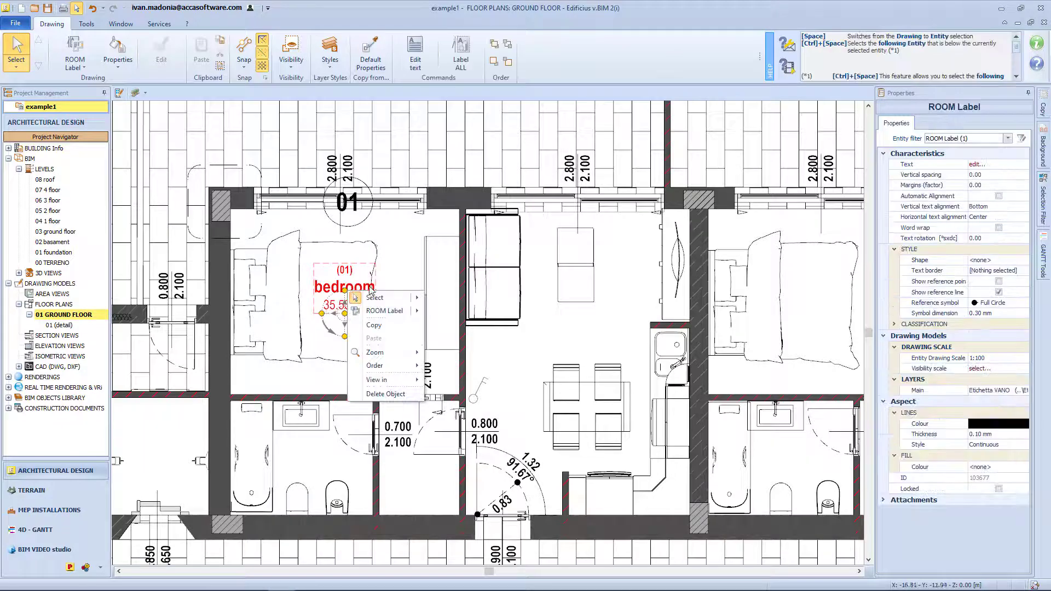
pyautogui.click(374, 326)
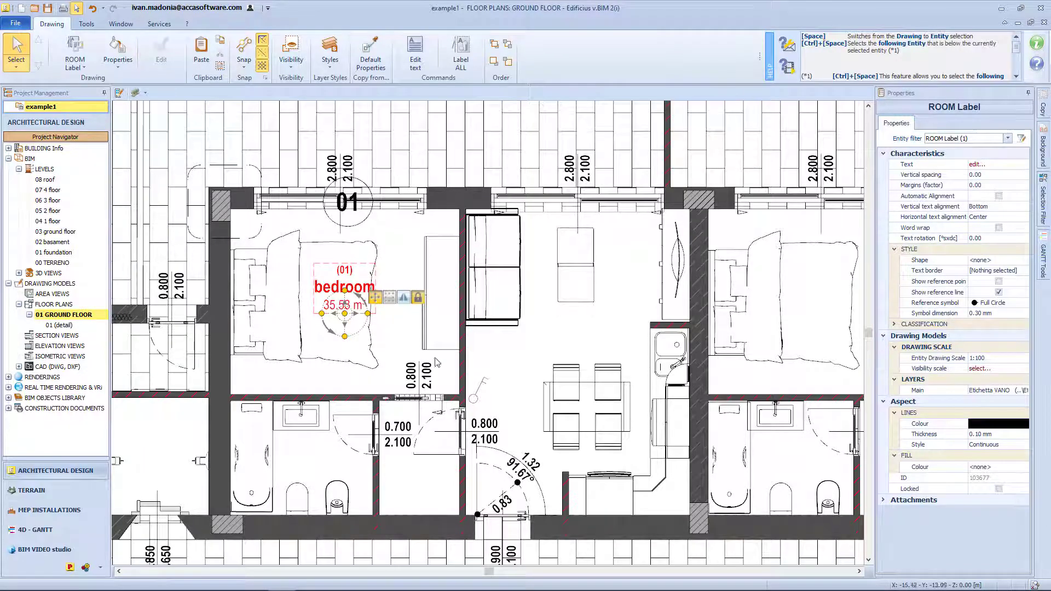
pyautogui.click(461, 55)
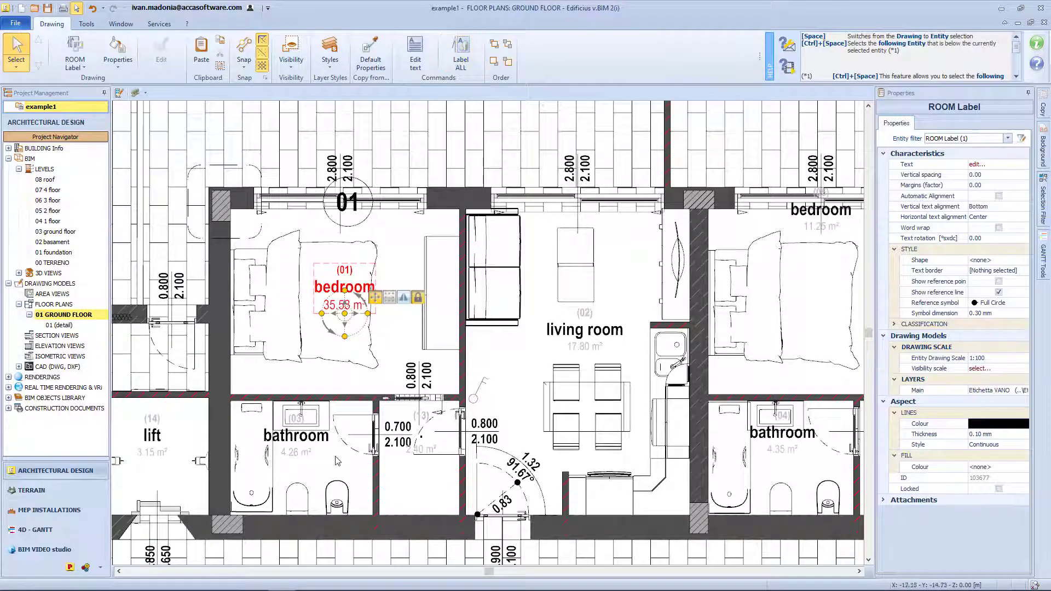
pyautogui.scroll(-3, 541, 337)
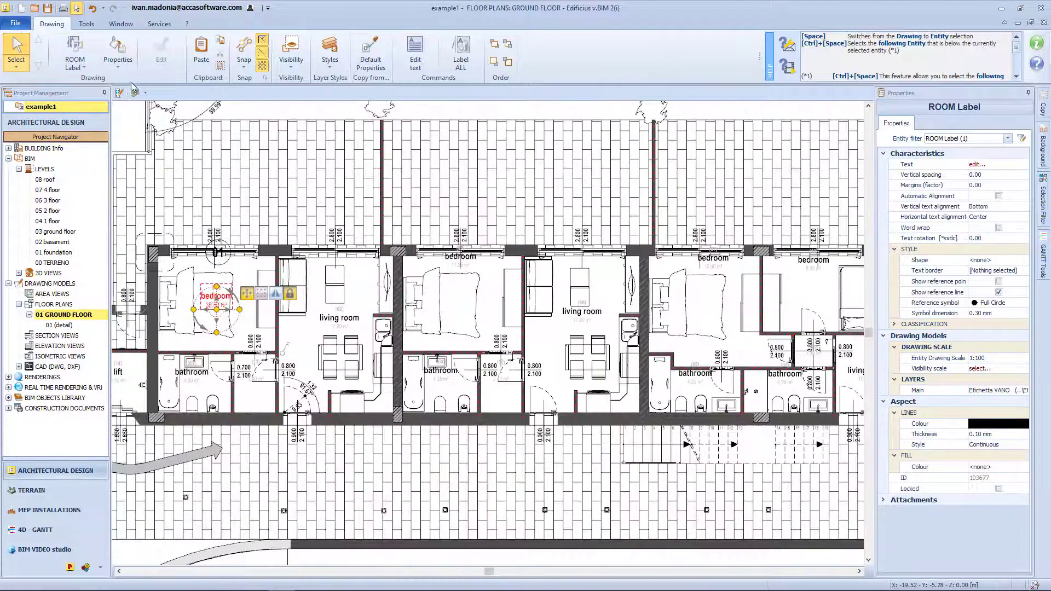
# Step: Place door label 39 on the bedroom door and label 05 on the corridor door
pyautogui.click(75, 67)
pyautogui.click(84, 317)
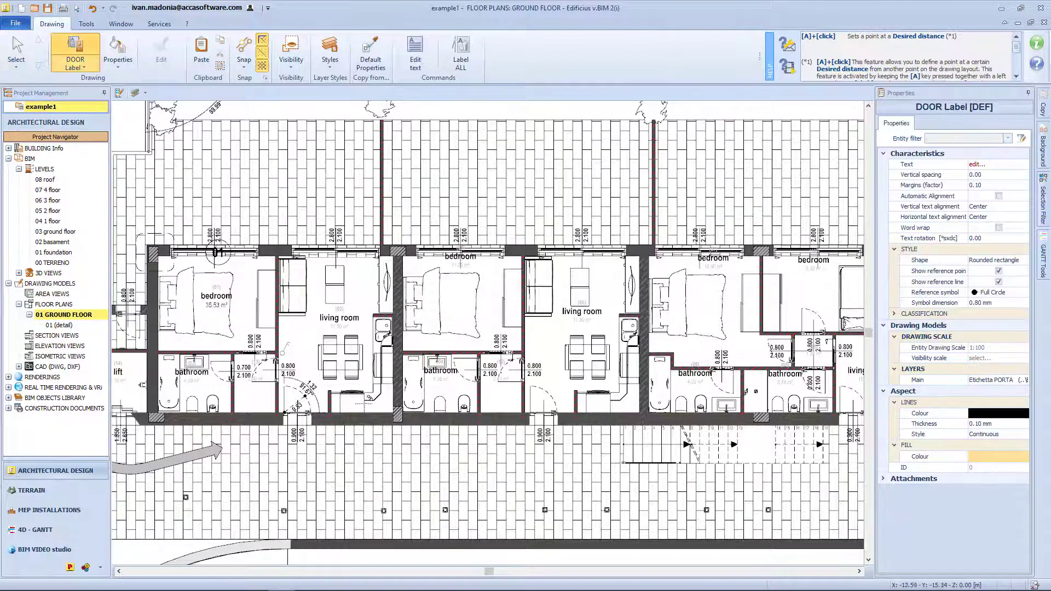
pyautogui.scroll(5, 502, 362)
pyautogui.click(490, 315)
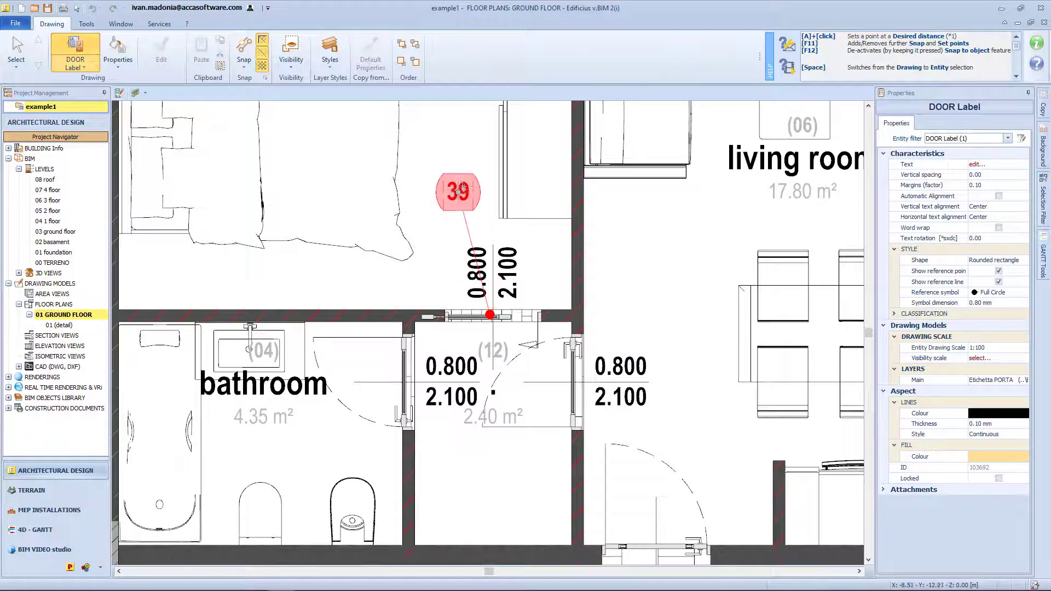
pyautogui.click(459, 187)
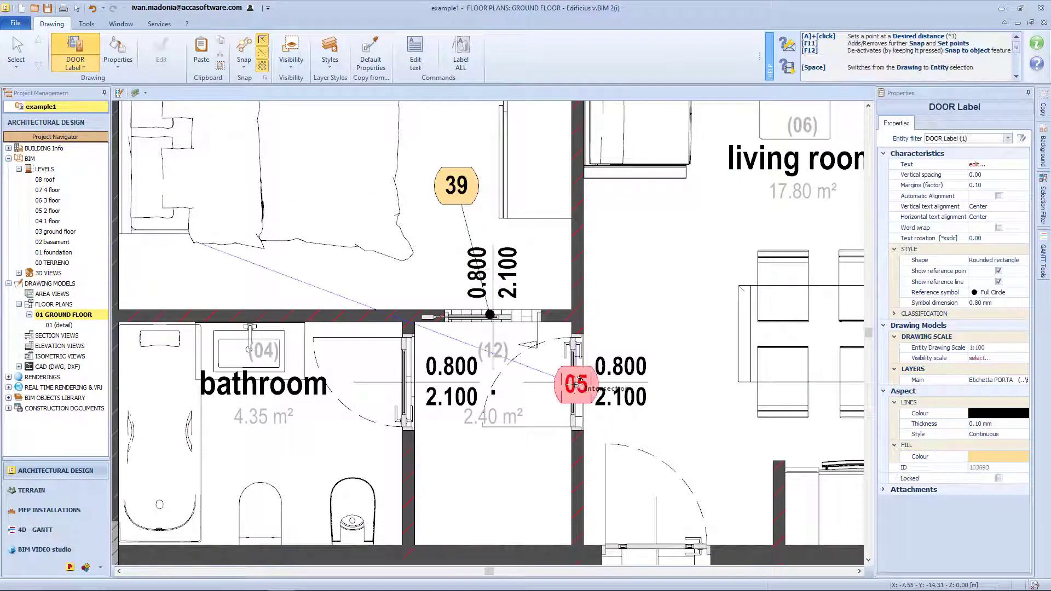
pyautogui.click(578, 383)
pyautogui.click(669, 263)
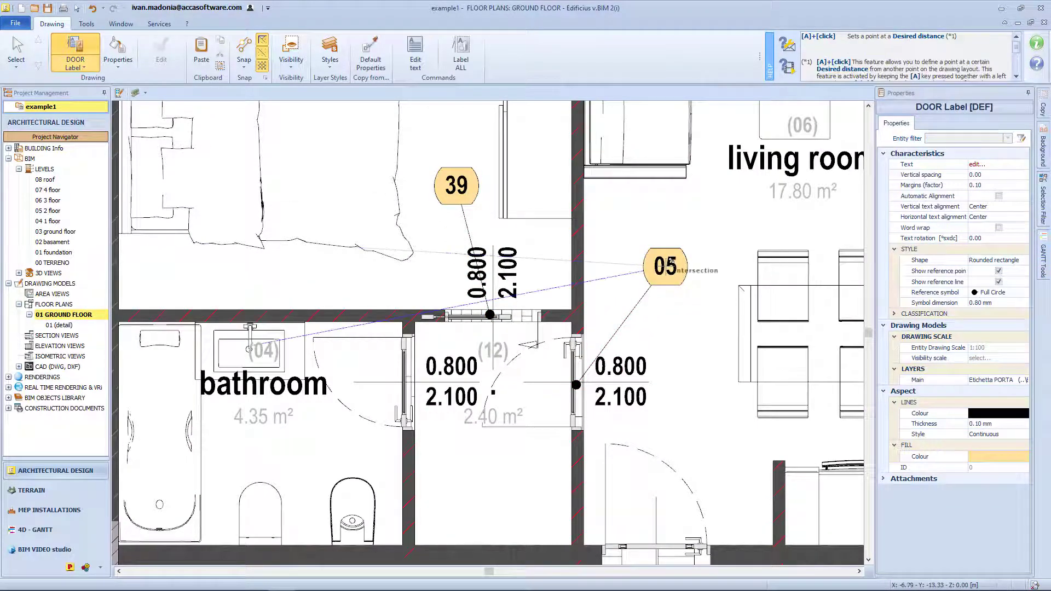
pyautogui.press('Escape')
# Step: Open label 05's text editor to browse its variables, then close it unchanged
pyautogui.click(665, 265)
pyautogui.rightClick(667, 268)
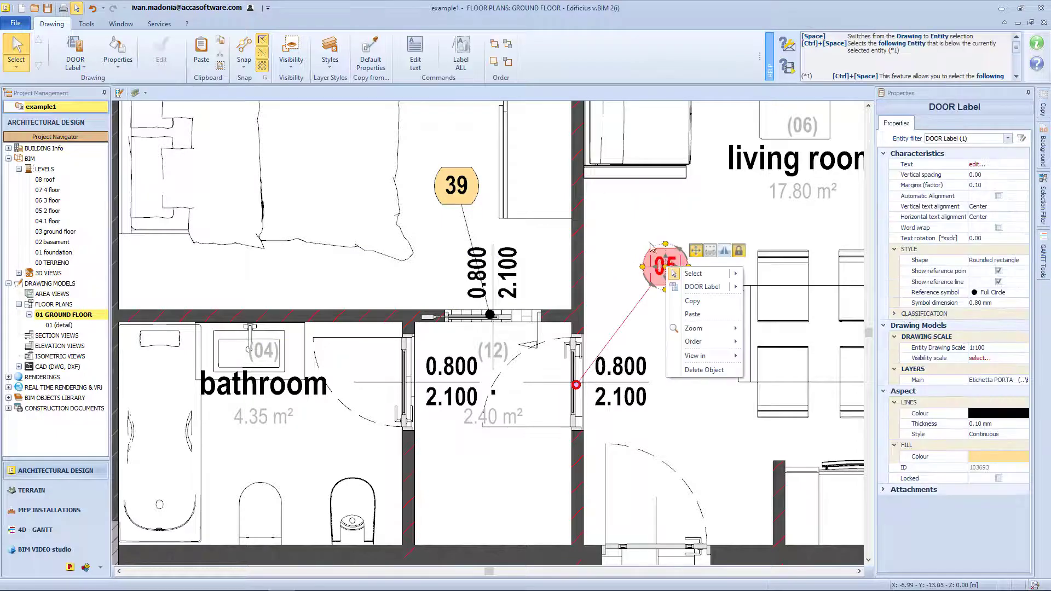
pyautogui.click(415, 71)
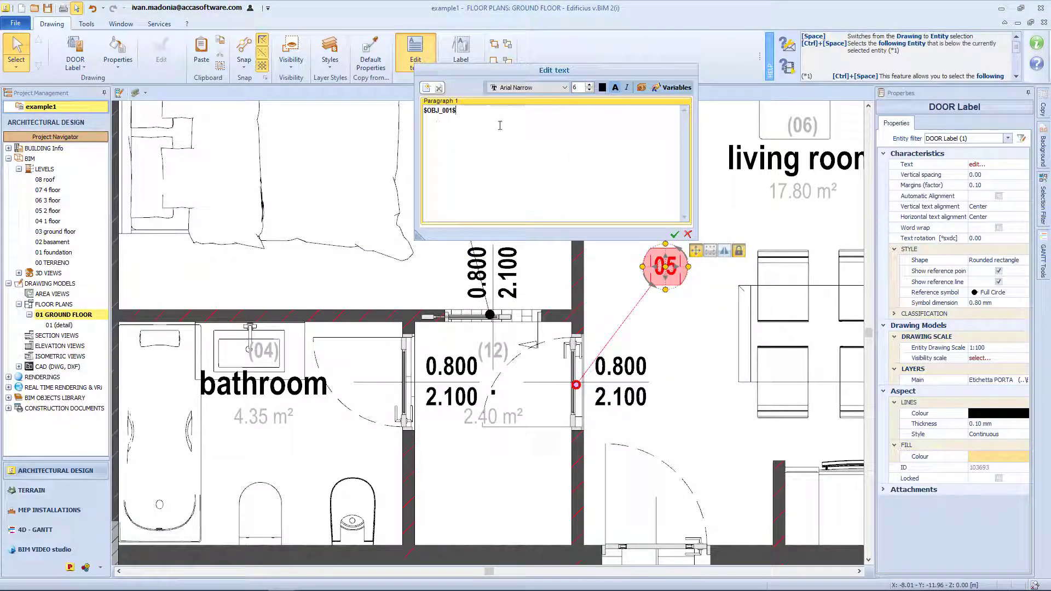
pyautogui.click(672, 88)
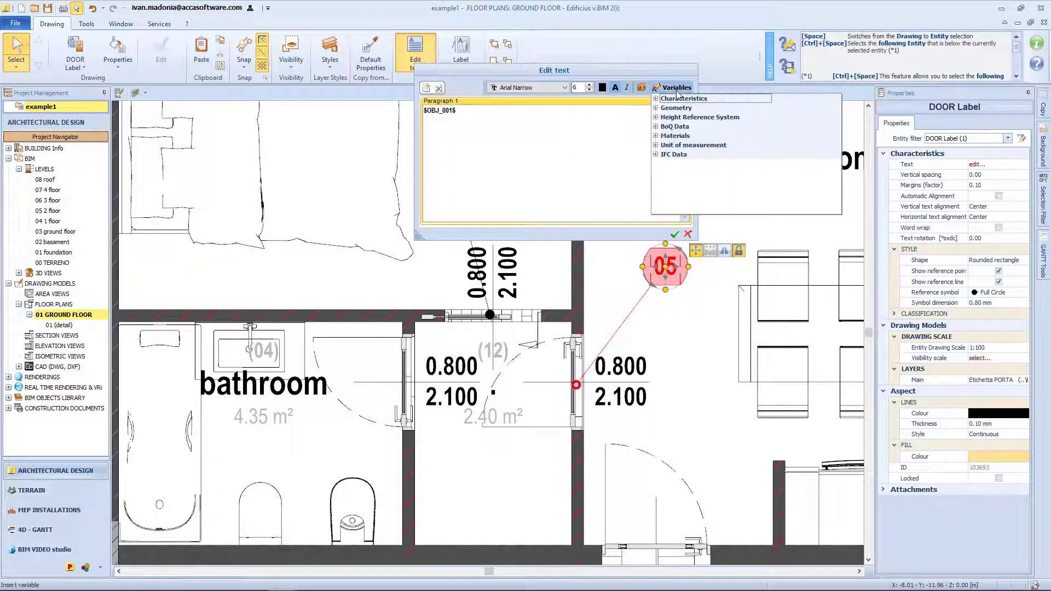
pyautogui.click(684, 151)
pyautogui.click(688, 234)
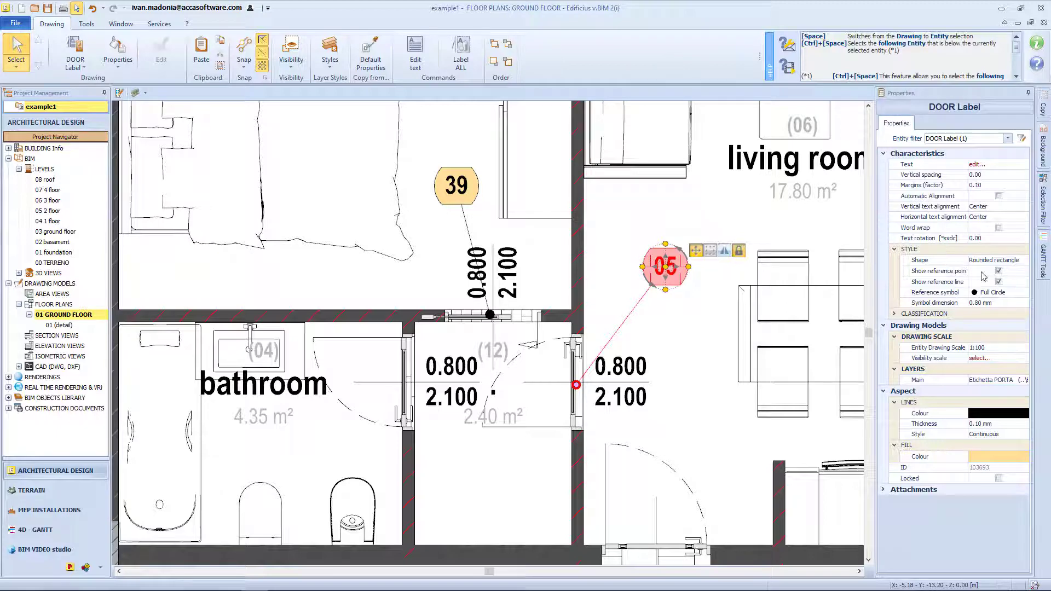
# Step: Set label 05's Reference symbol to Full arrow
pyautogui.click(998, 271)
pyautogui.click(1013, 292)
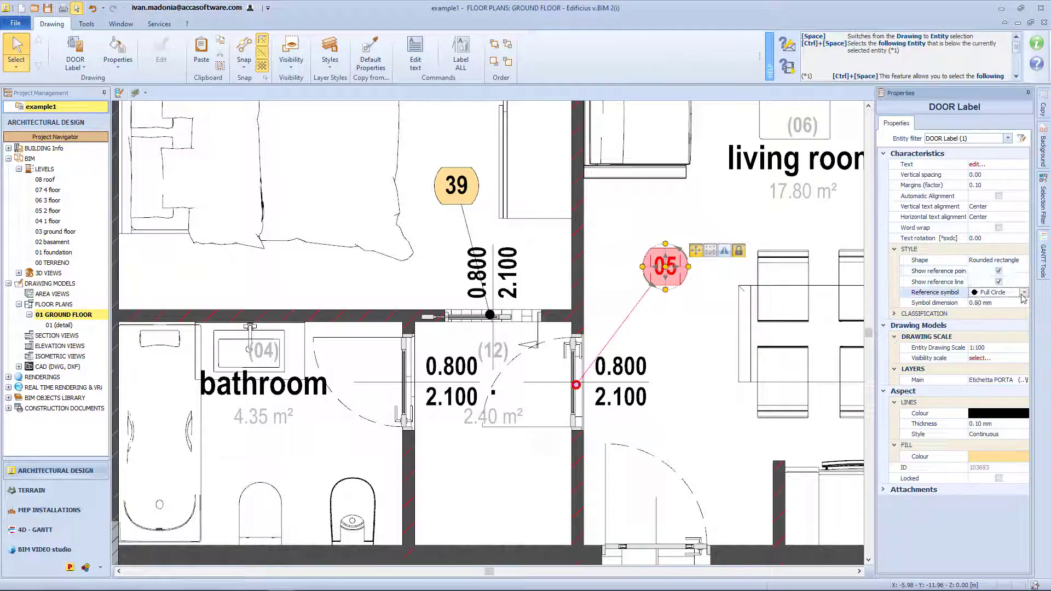
pyautogui.click(1023, 293)
pyautogui.click(997, 351)
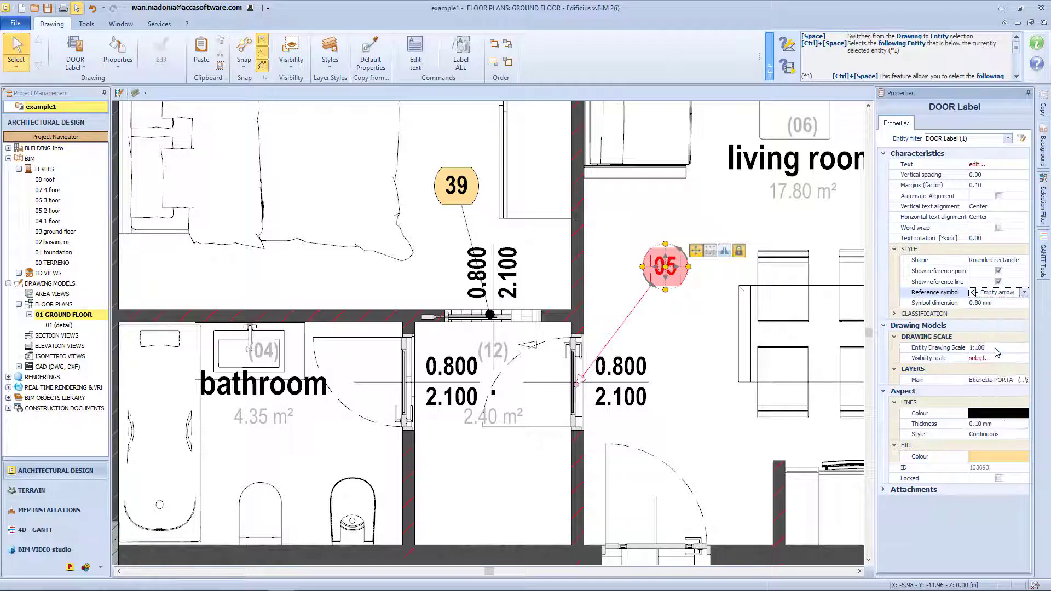
pyautogui.click(1023, 293)
pyautogui.click(915, 352)
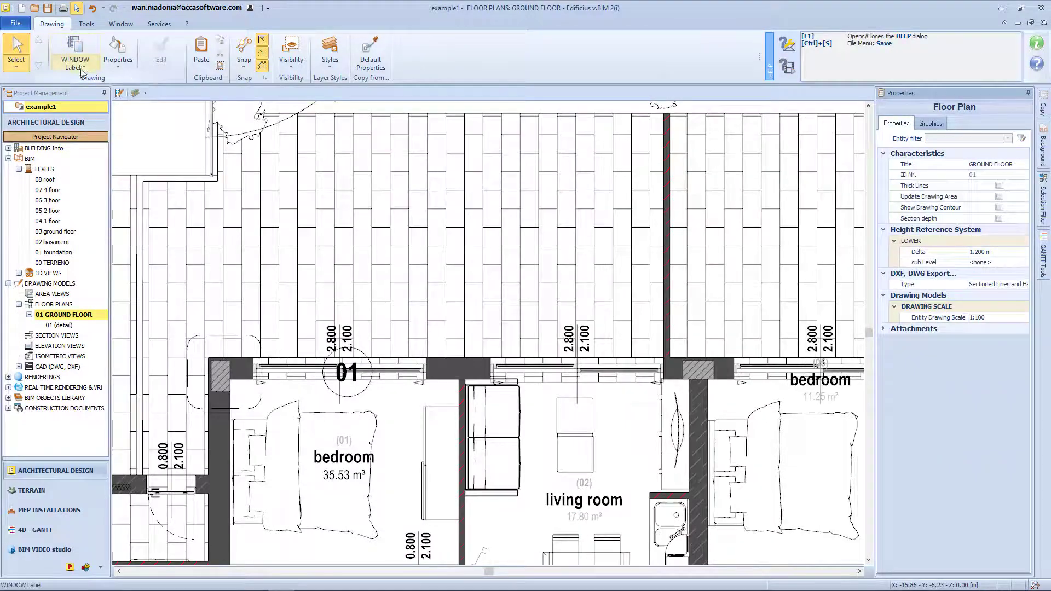
# Step: Add window labels 08 on the living room window and 09 on the bedroom window
pyautogui.click(82, 68)
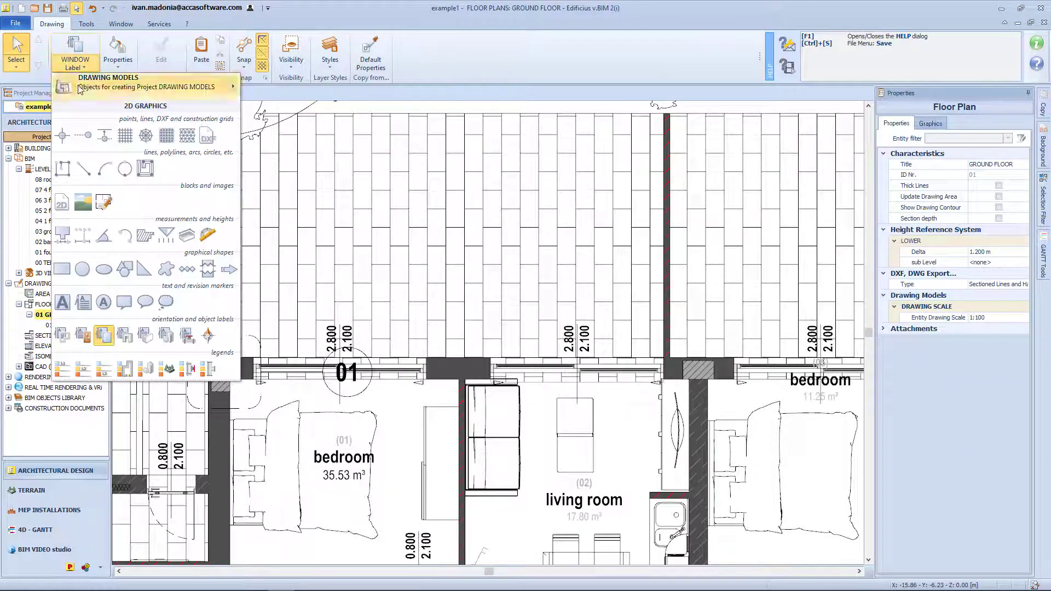
pyautogui.click(104, 328)
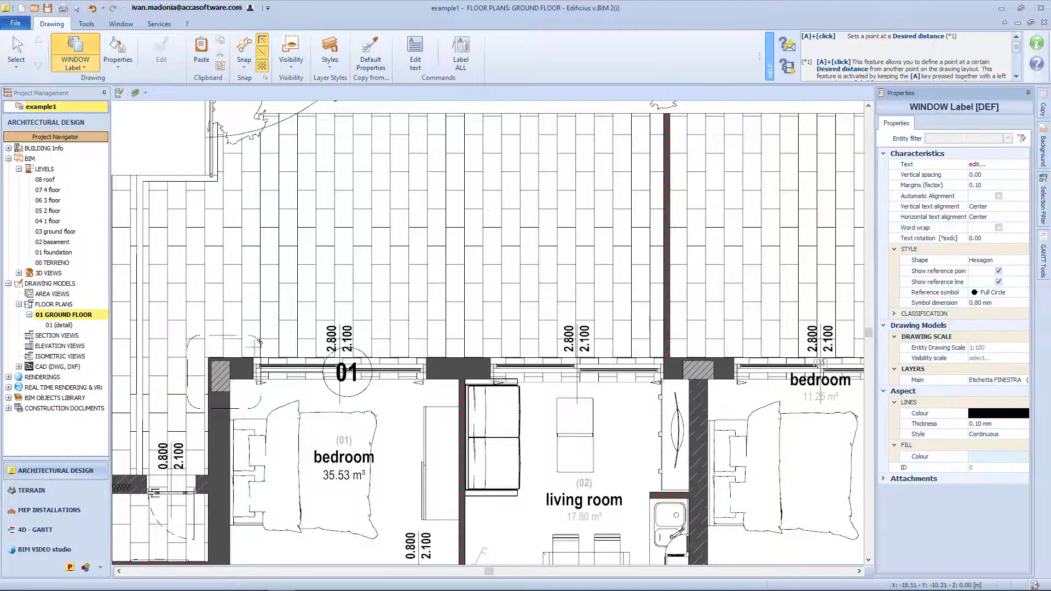
pyautogui.click(578, 365)
pyautogui.click(528, 278)
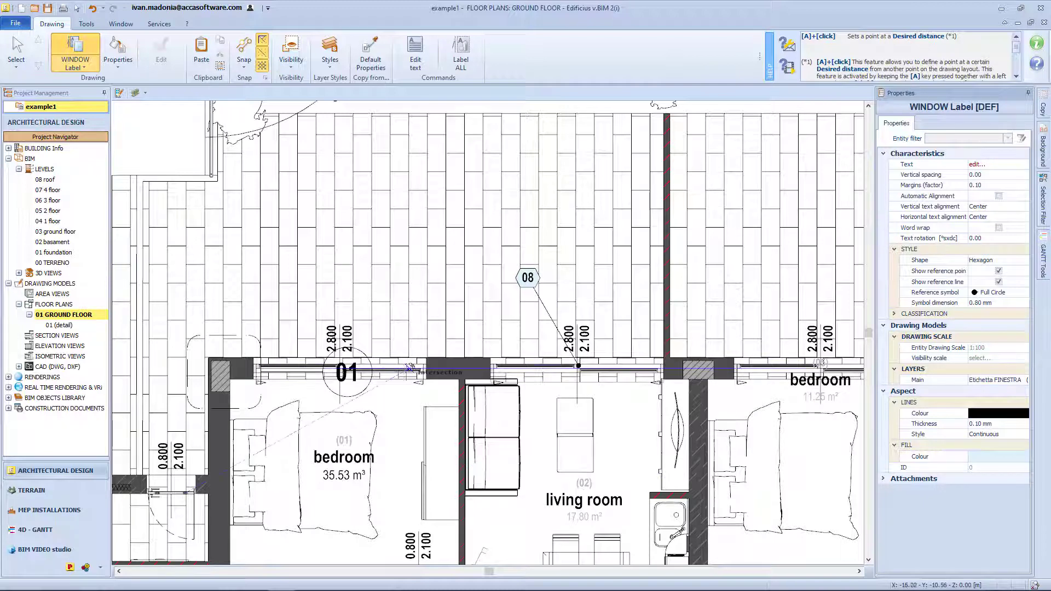
pyautogui.click(410, 368)
pyautogui.click(351, 272)
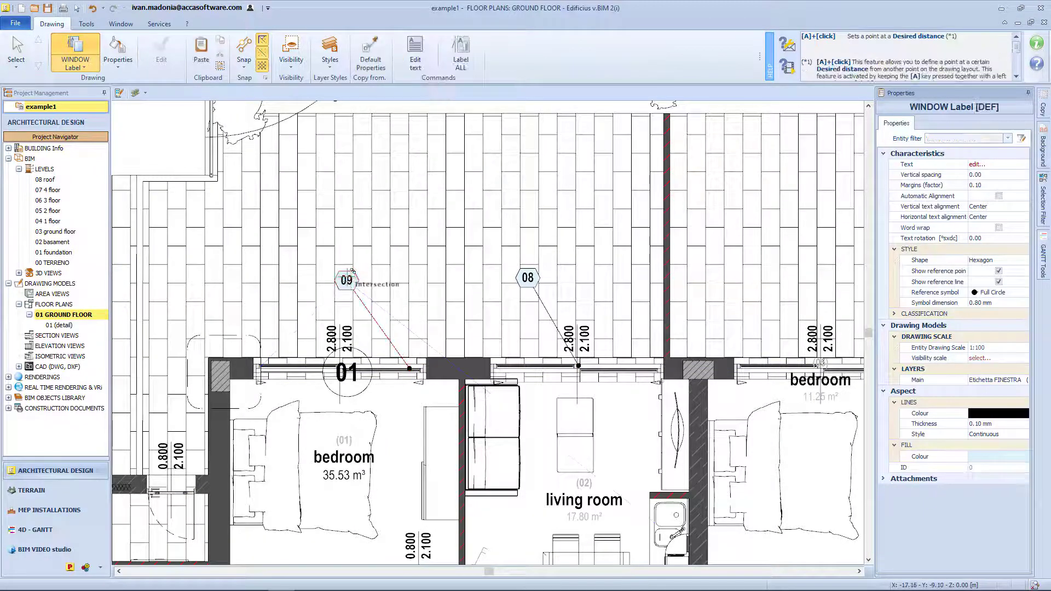
# Step: Add building envelope label V.054 on the wall between the windows
pyautogui.click(82, 68)
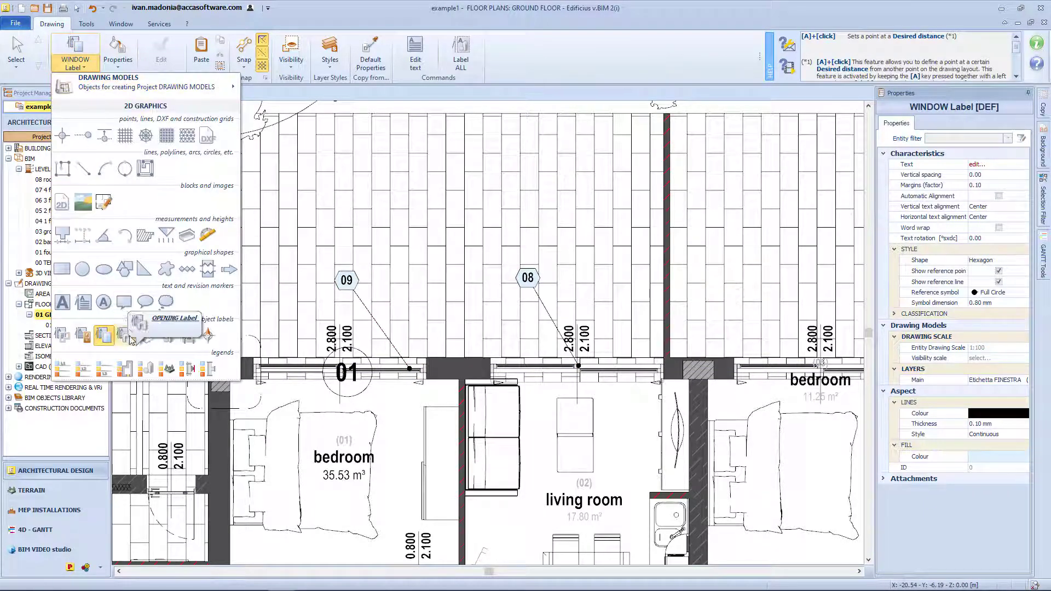
pyautogui.click(146, 335)
pyautogui.click(466, 370)
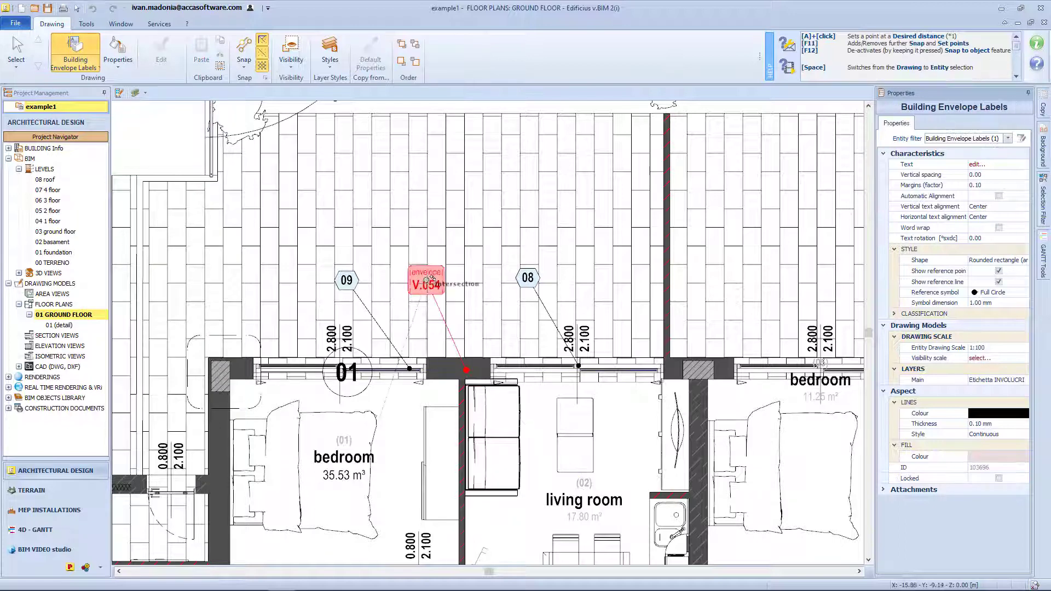
pyautogui.click(430, 274)
# Step: Add two OBJECT 02 labels, one on the bed and one in the living room
pyautogui.click(82, 67)
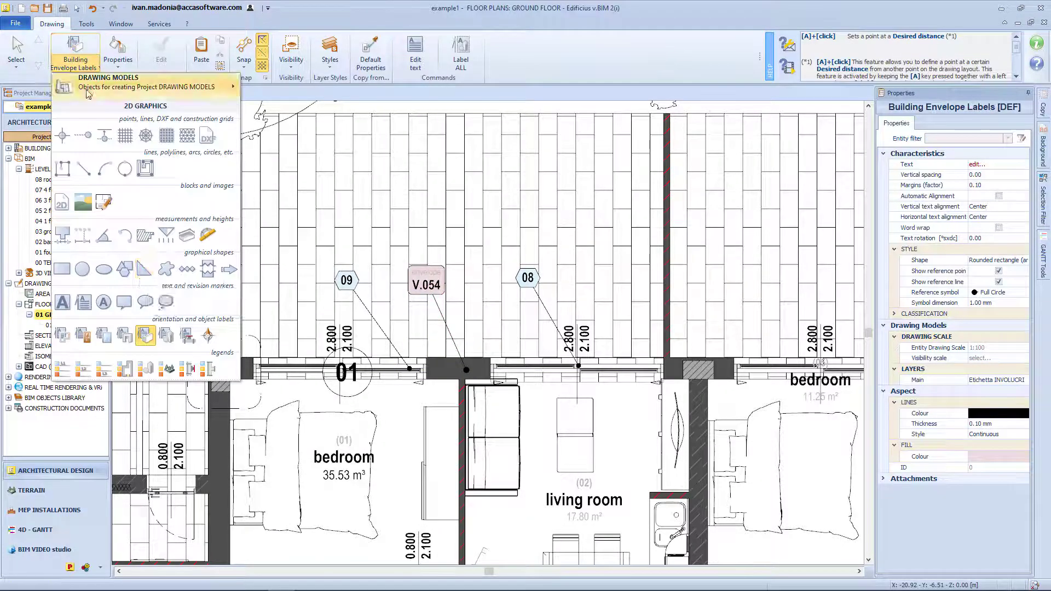
pyautogui.click(167, 335)
pyautogui.click(290, 426)
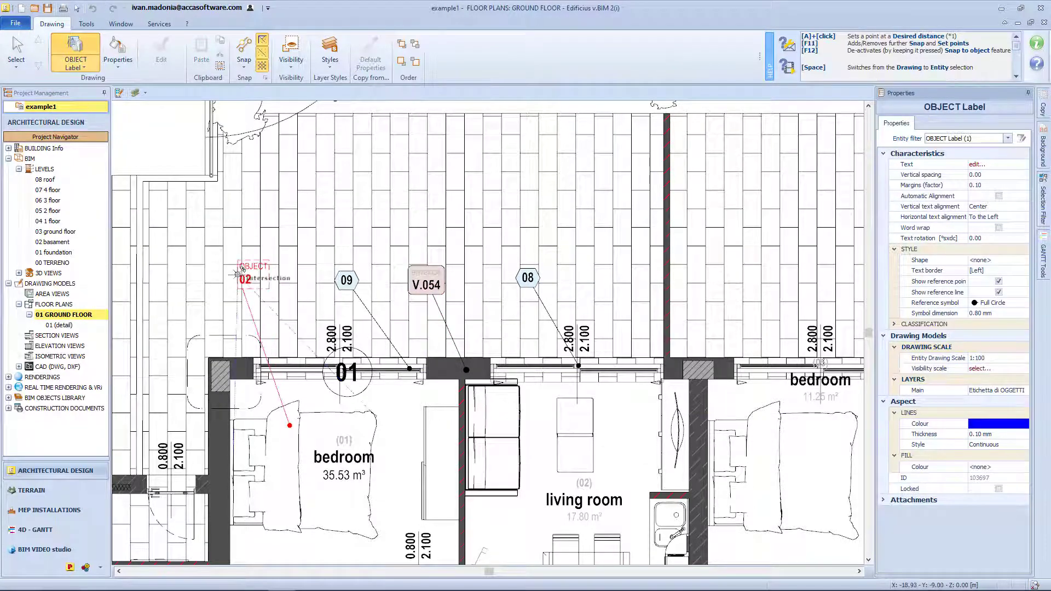
pyautogui.click(239, 275)
pyautogui.click(670, 438)
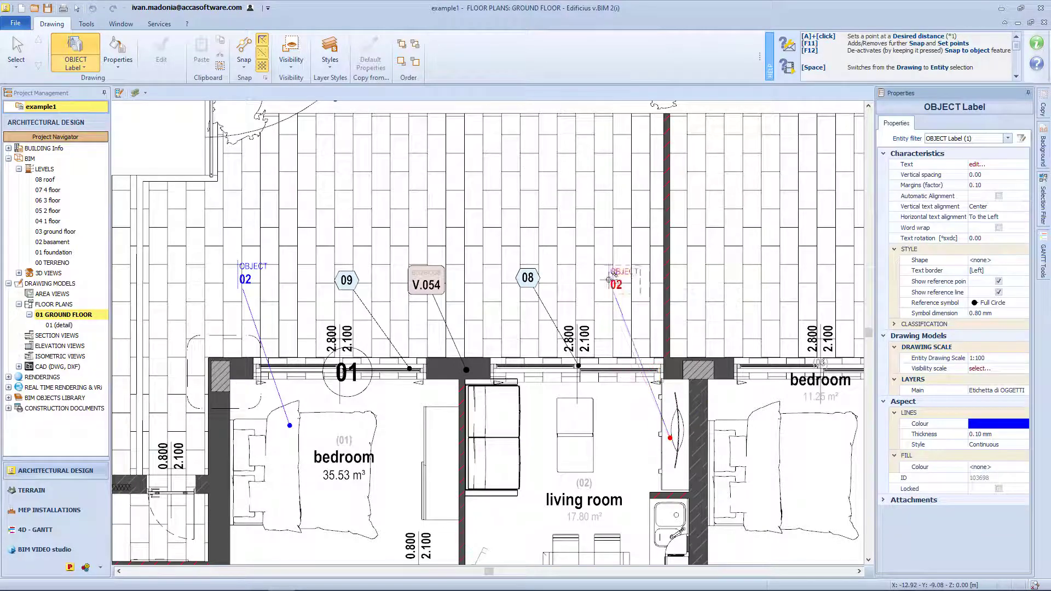
pyautogui.click(608, 278)
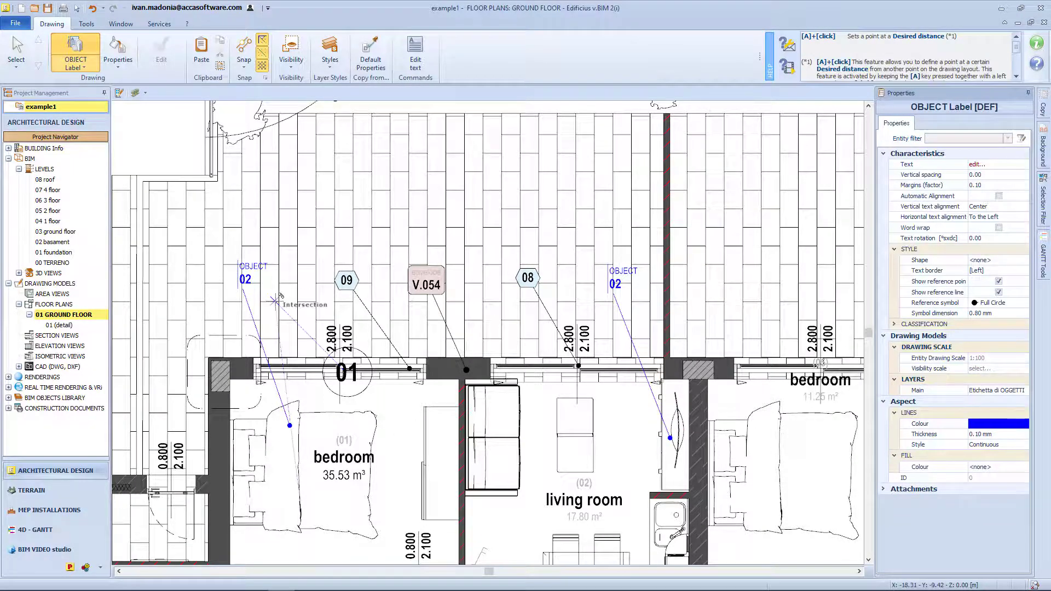
pyautogui.click(76, 66)
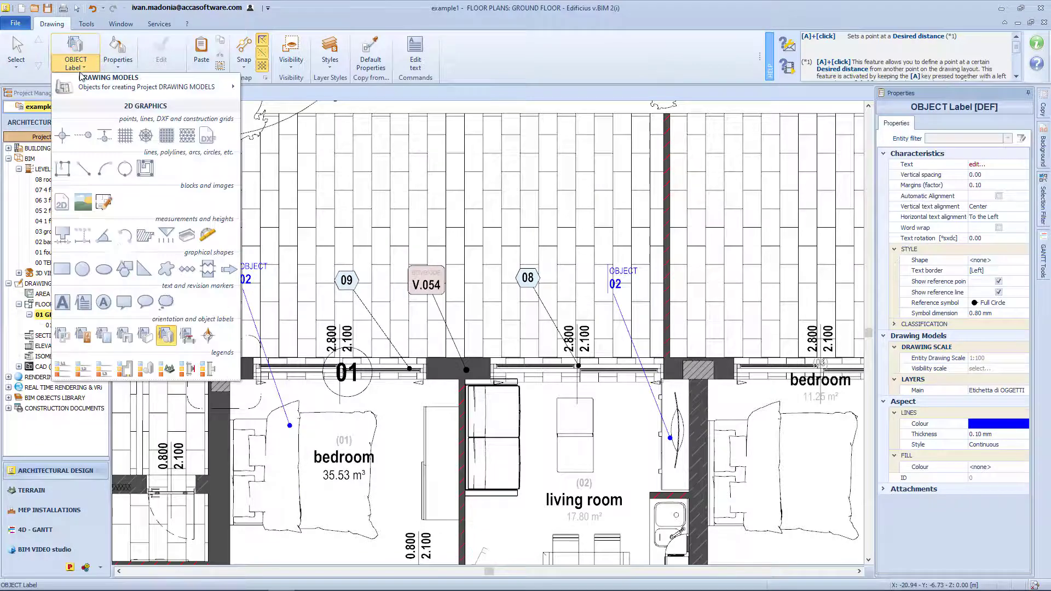
# Step: Place a north arrow at the lower left of the site plan
pyautogui.click(213, 340)
pyautogui.scroll(-3, 242, 408)
pyautogui.moveTo(242, 490); pyautogui.dragTo(241, 408, button='middle')
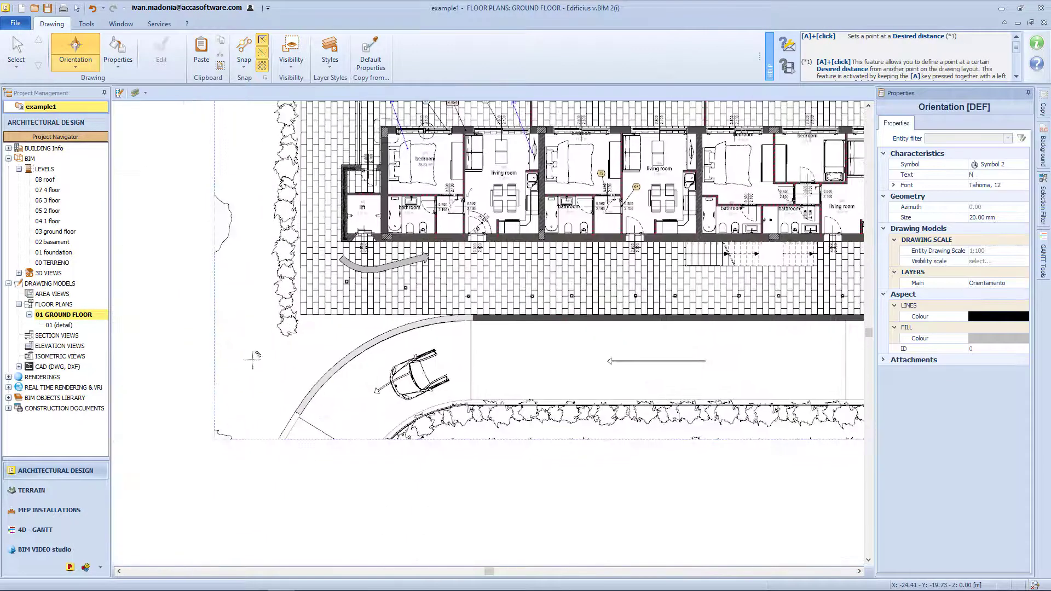
pyautogui.click(245, 383)
# Step: Change the north arrow's Symbol to Symbol 5 in Properties
pyautogui.click(996, 165)
pyautogui.click(1002, 252)
pyautogui.click(297, 373)
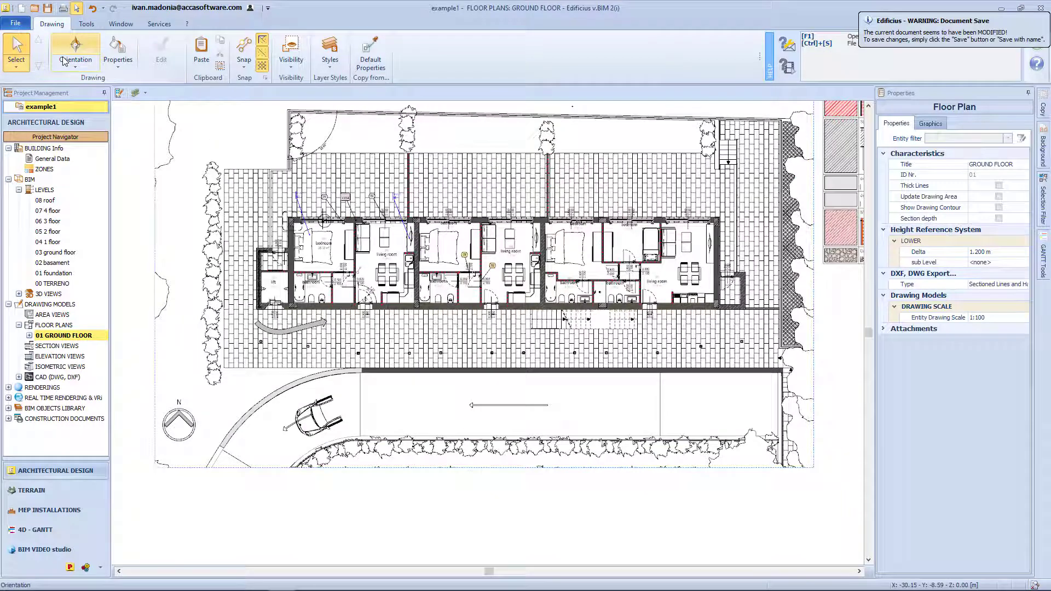
pyautogui.click(65, 61)
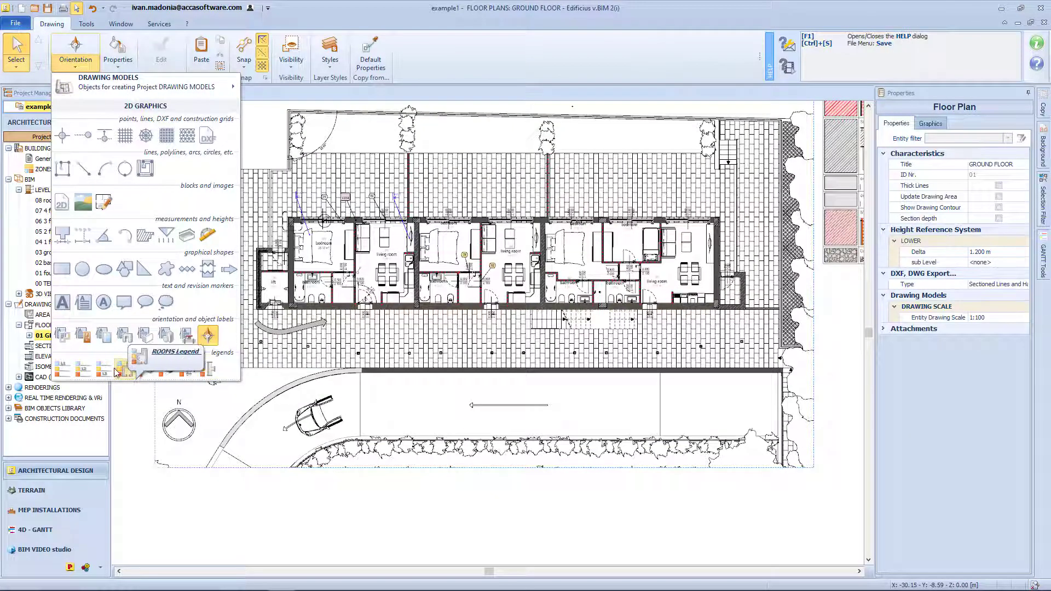
# Step: Place the ZONE (L1) legend below the ground floor plan
pyautogui.click(72, 371)
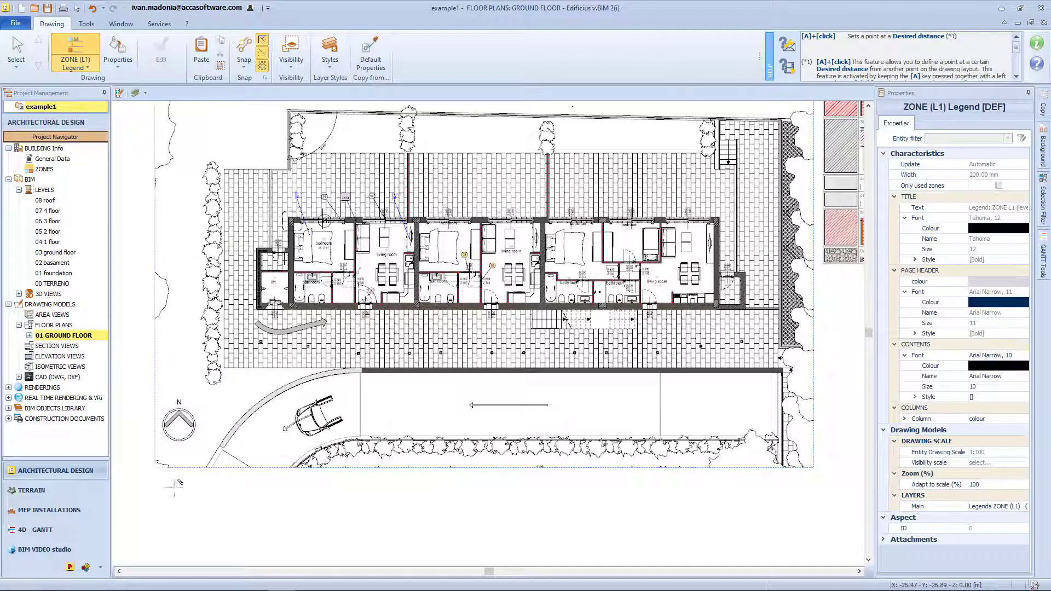
pyautogui.scroll(5, 189, 487)
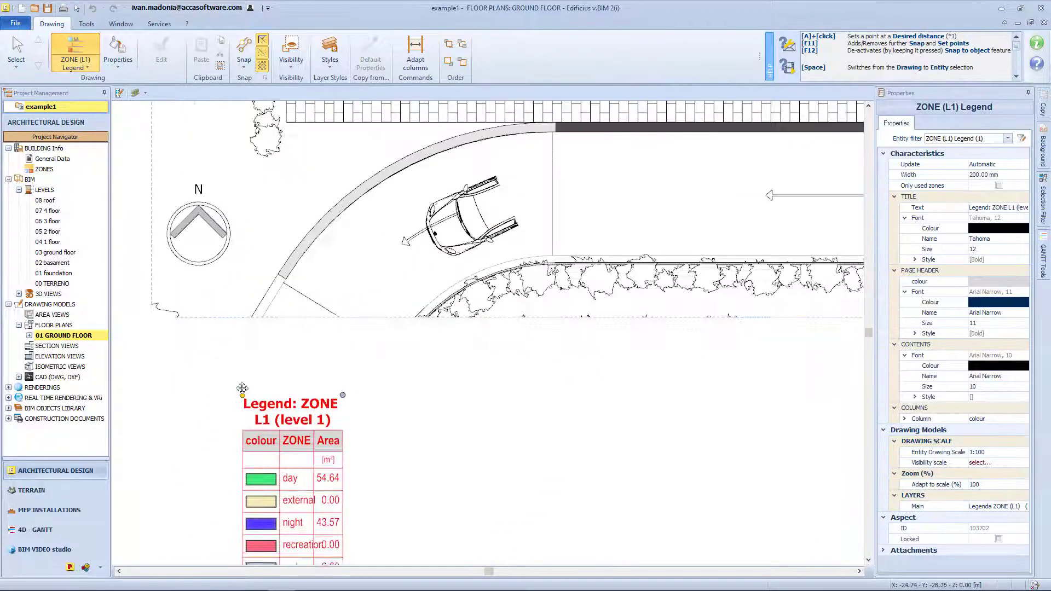
pyautogui.scroll(-2, 233, 289)
pyautogui.click(226, 254)
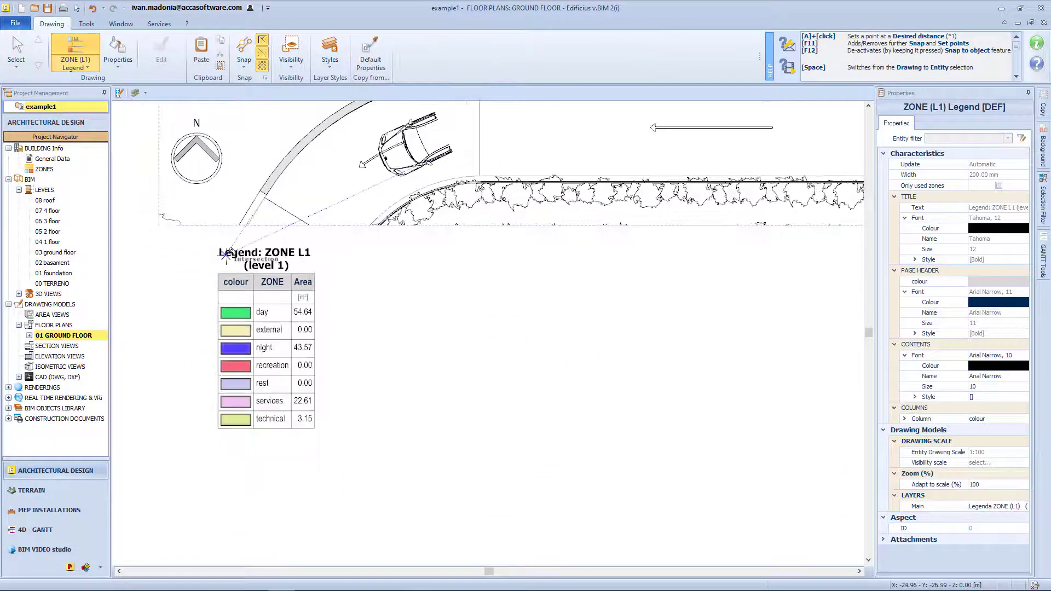
pyautogui.scroll(-1, 226, 253)
# Step: Place a ROOMS legend below the plan
pyautogui.click(75, 63)
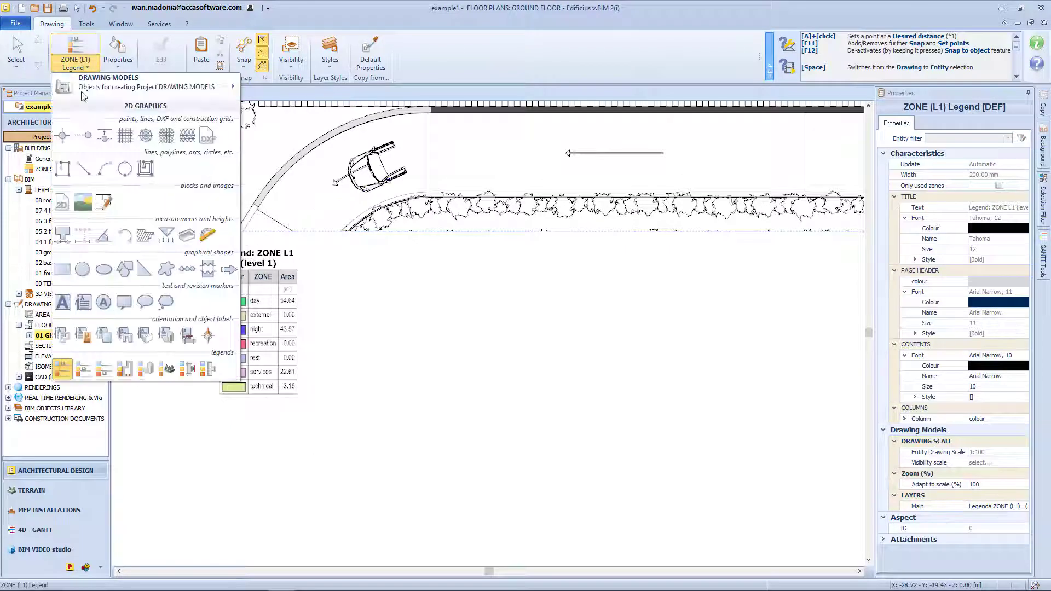
pyautogui.click(123, 370)
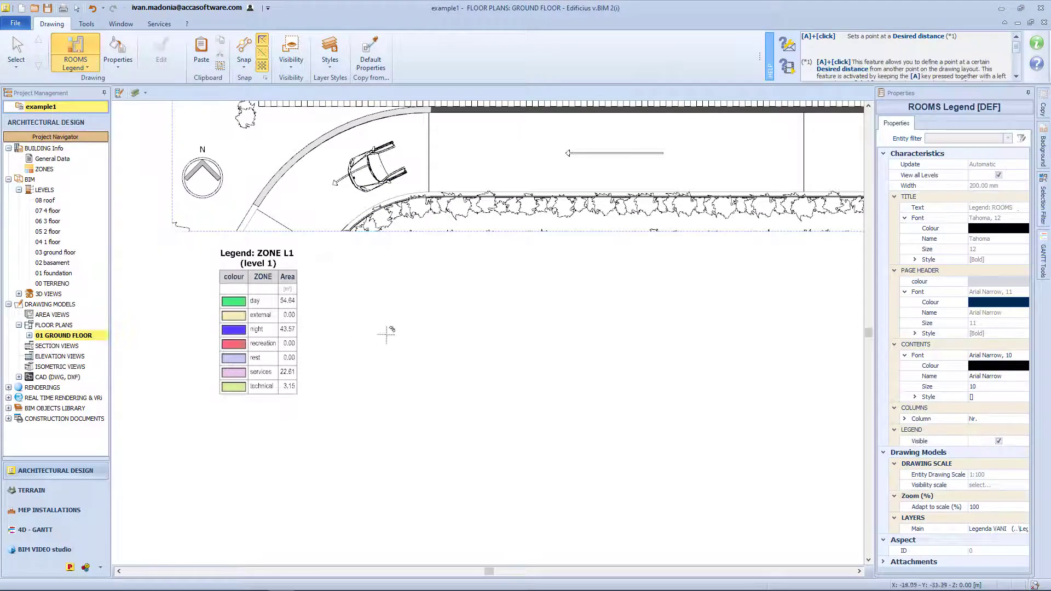
pyautogui.moveTo(409, 324); pyautogui.dragTo(223, 268, button='middle')
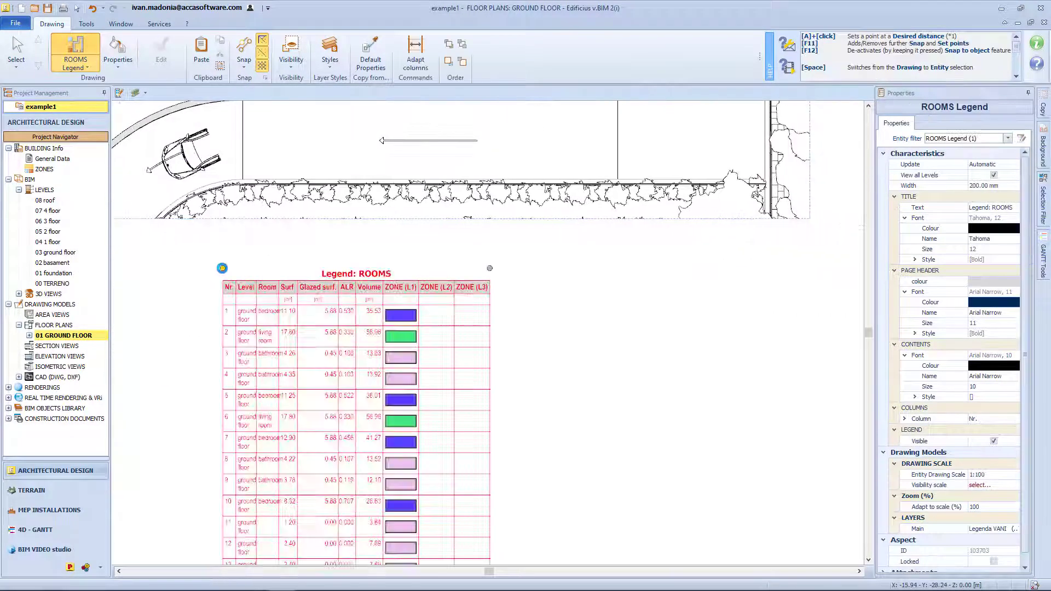
pyautogui.click(211, 238)
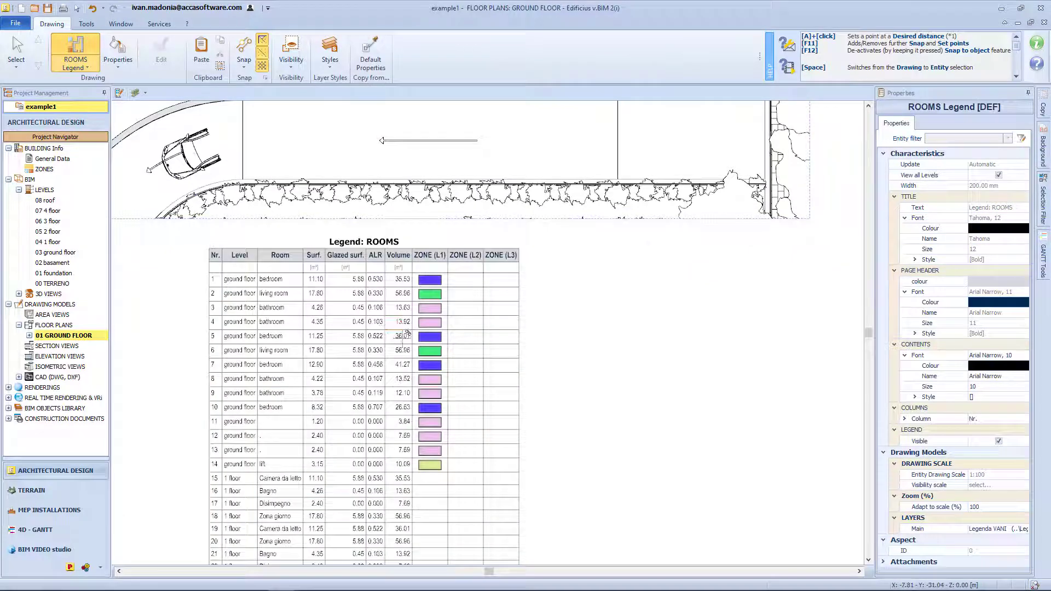
pyautogui.press('Escape')
# Step: Uncheck View all Levels on the rooms legend and set its Column to ZONE (L3)
pyautogui.click(297, 276)
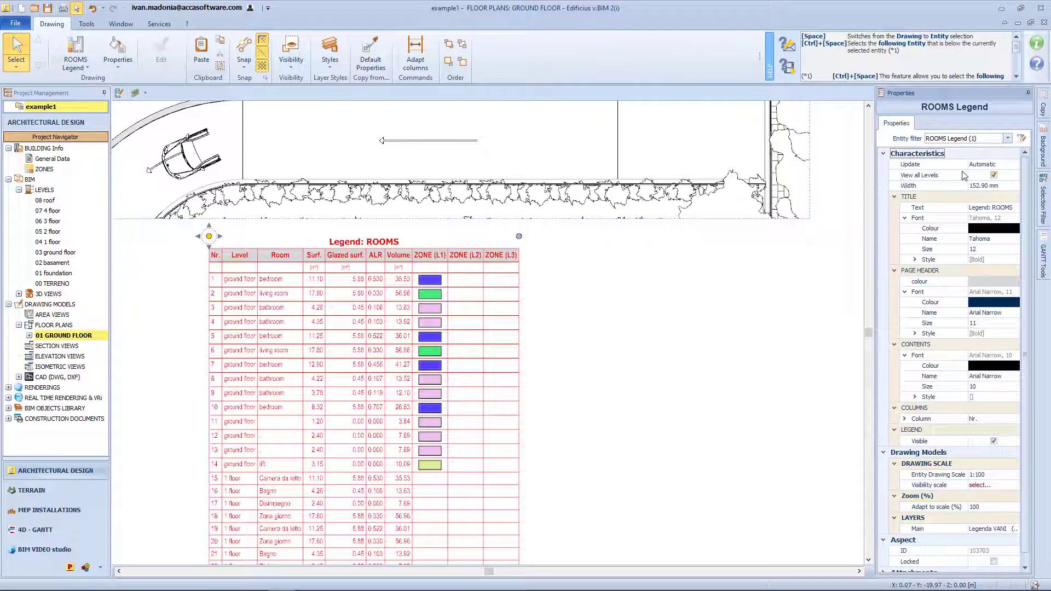
pyautogui.click(993, 175)
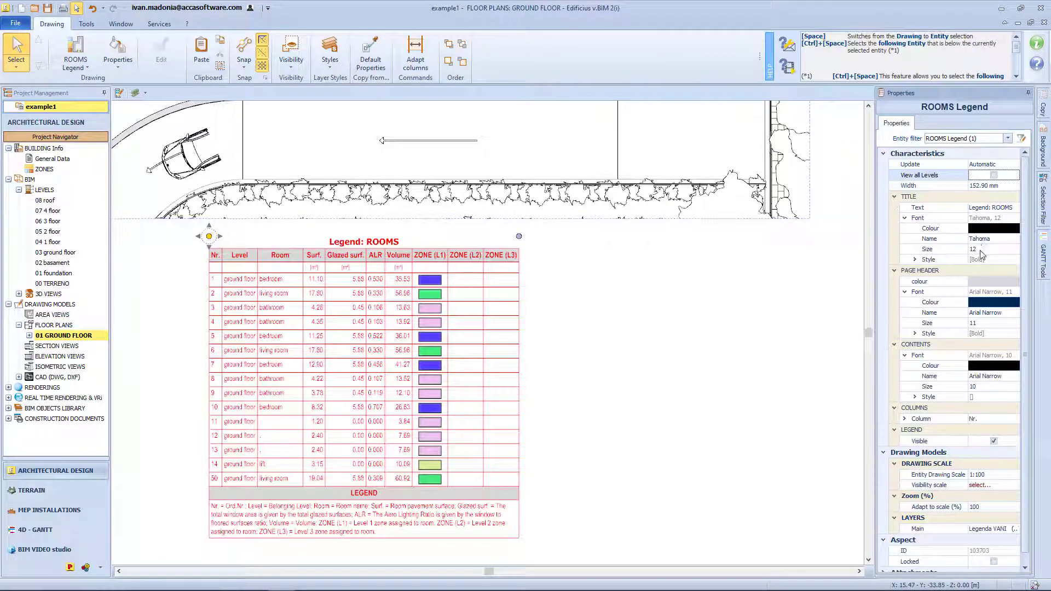
pyautogui.click(991, 421)
pyautogui.click(1015, 418)
pyautogui.click(985, 438)
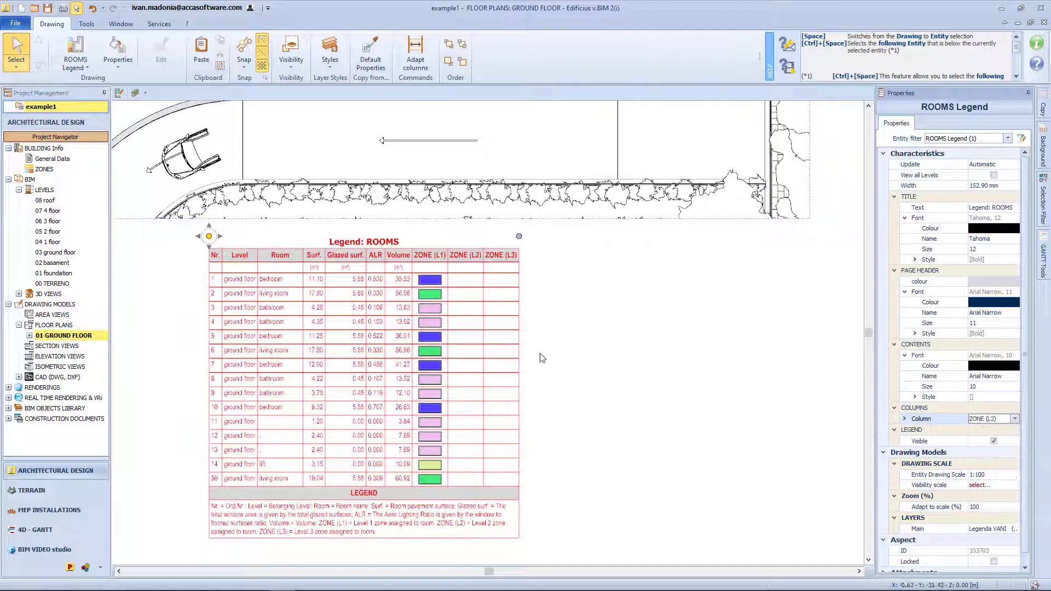
pyautogui.click(1015, 419)
pyautogui.click(999, 480)
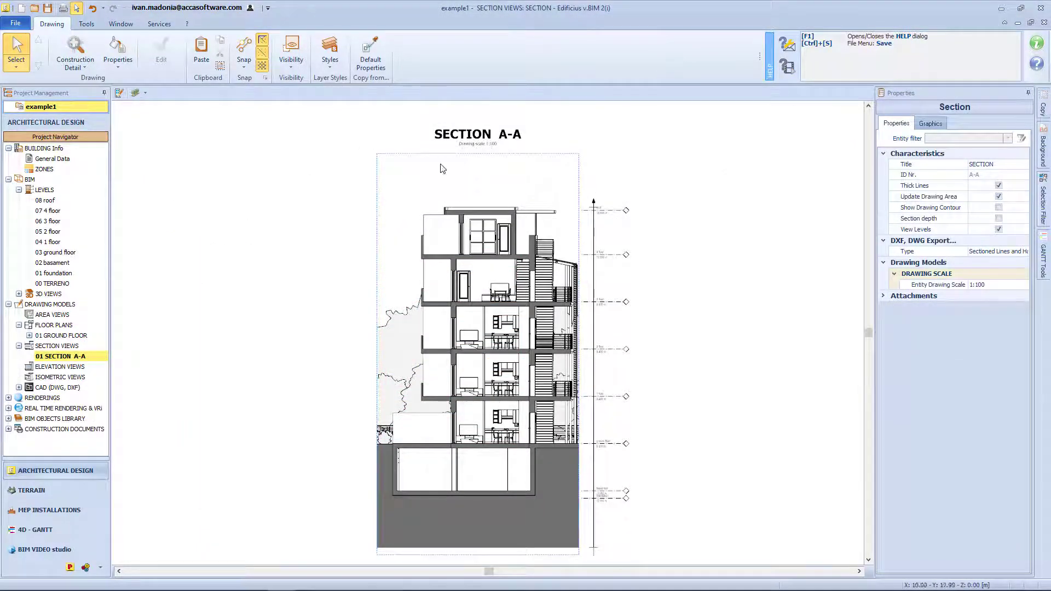
# Step: Apply the STILE SEZIONE display style to Section A-A
pyautogui.click(331, 52)
pyautogui.click(349, 113)
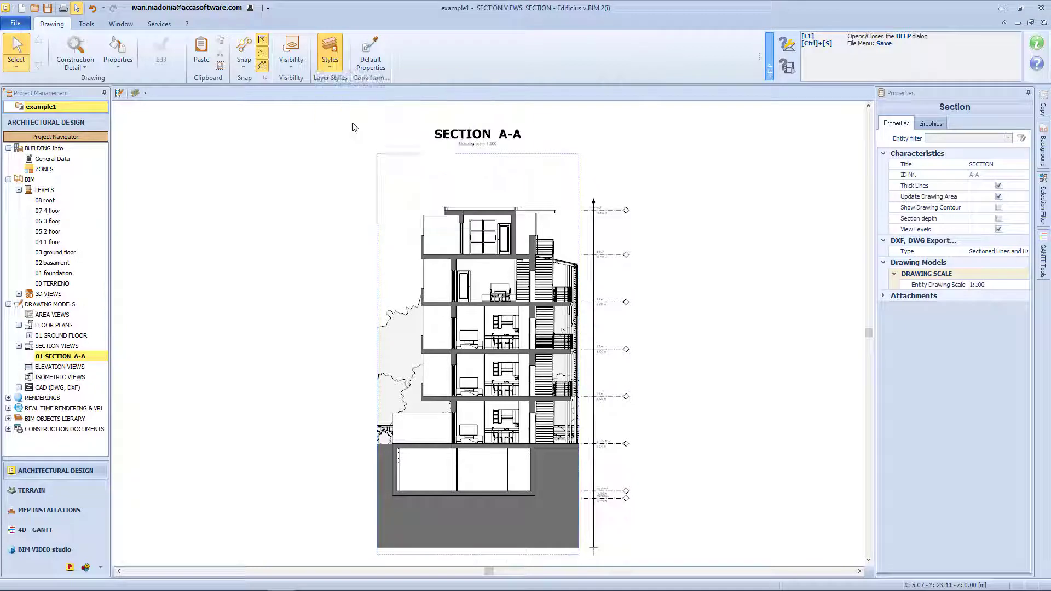
pyautogui.click(337, 69)
pyautogui.click(355, 128)
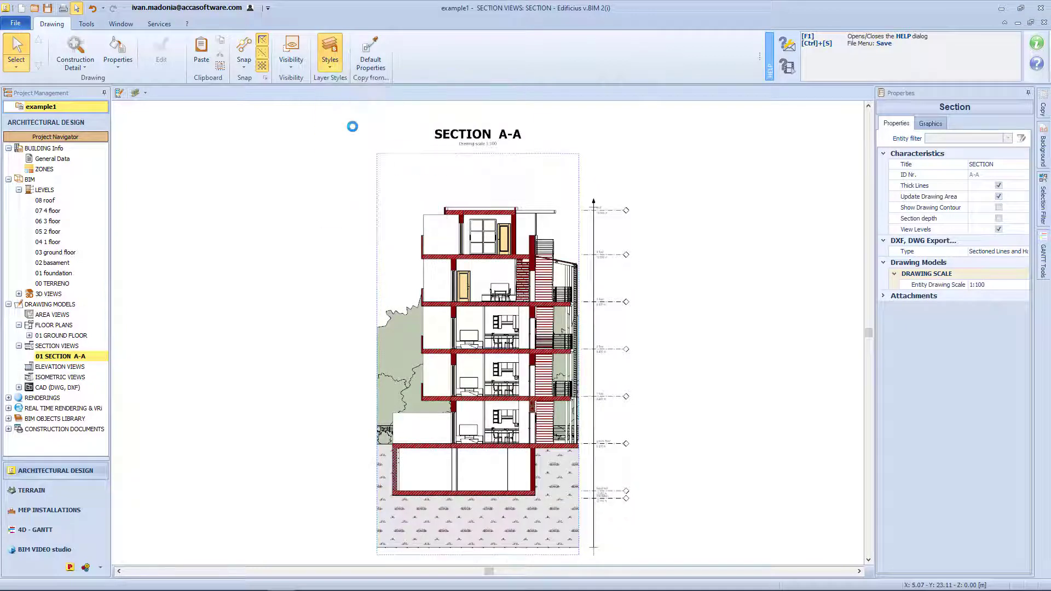
pyautogui.click(330, 55)
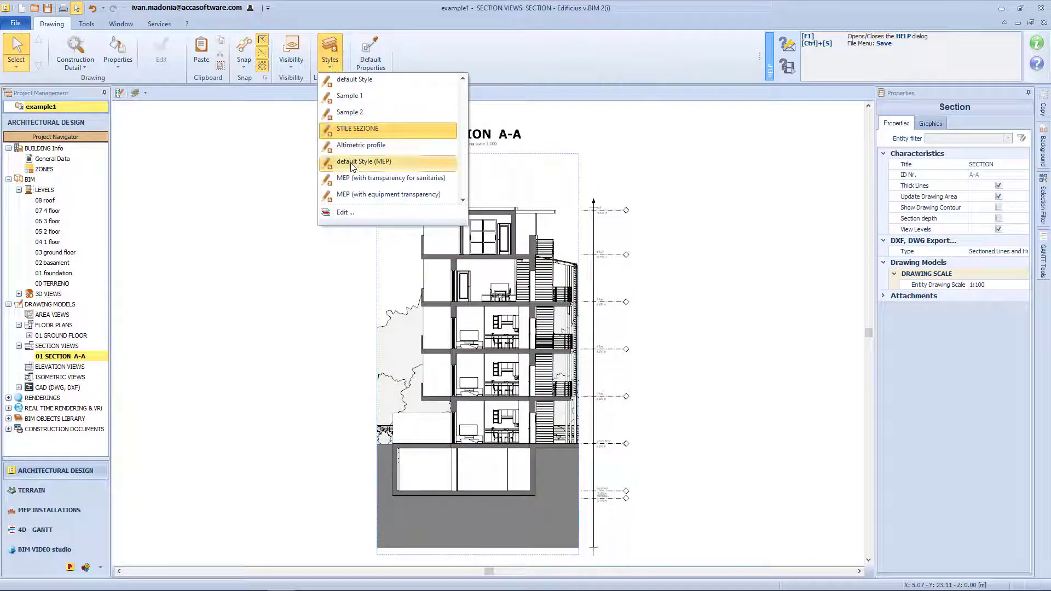
# Step: Enable Material Colours and cast shadows on the Graphics tab, lowering shadow intensity
pyautogui.click(990, 134)
pyautogui.click(949, 126)
pyautogui.click(998, 148)
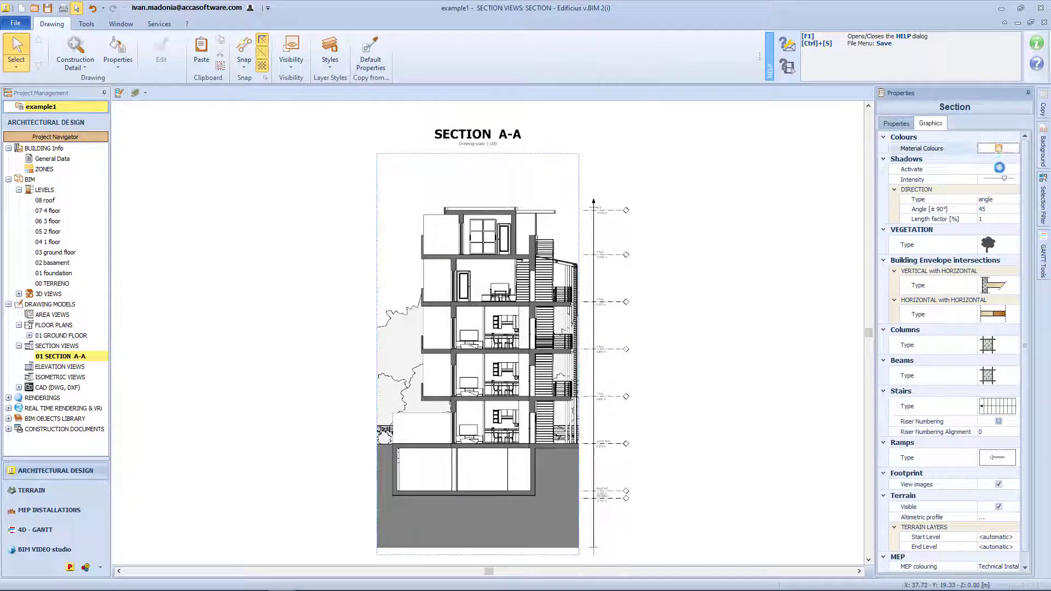
pyautogui.click(999, 169)
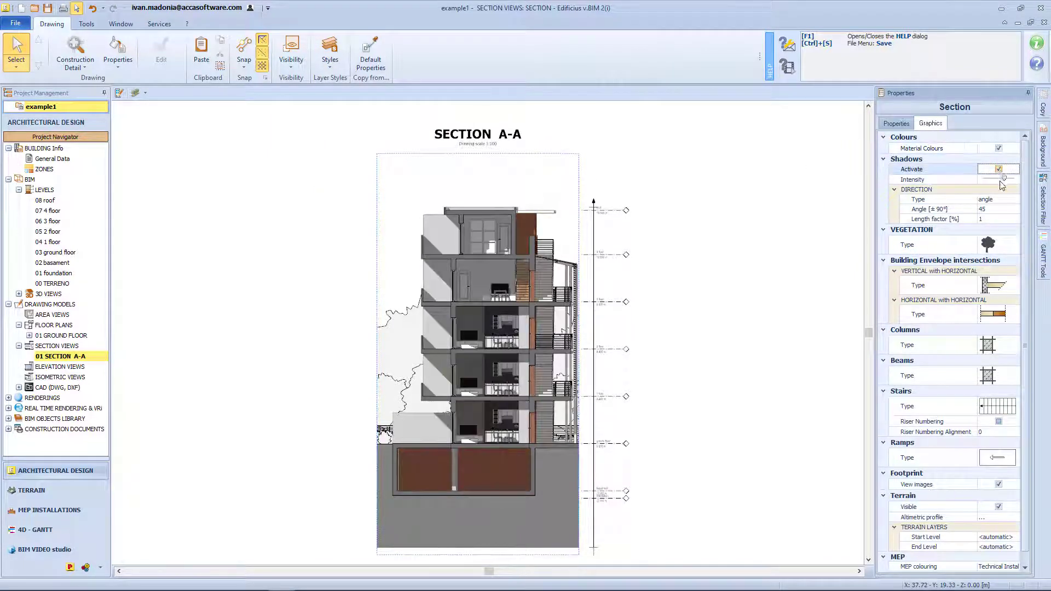
pyautogui.click(995, 179)
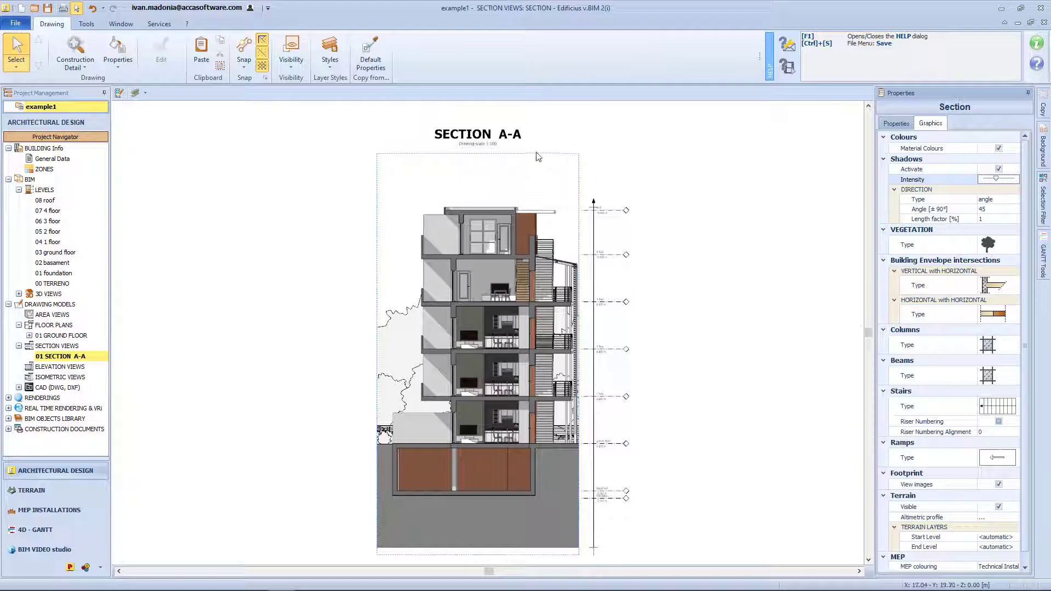
pyautogui.click(75, 64)
# Step: Add elevation markers at the +3.21 and +6.43 floor levels
pyautogui.moveTo(126, 133)
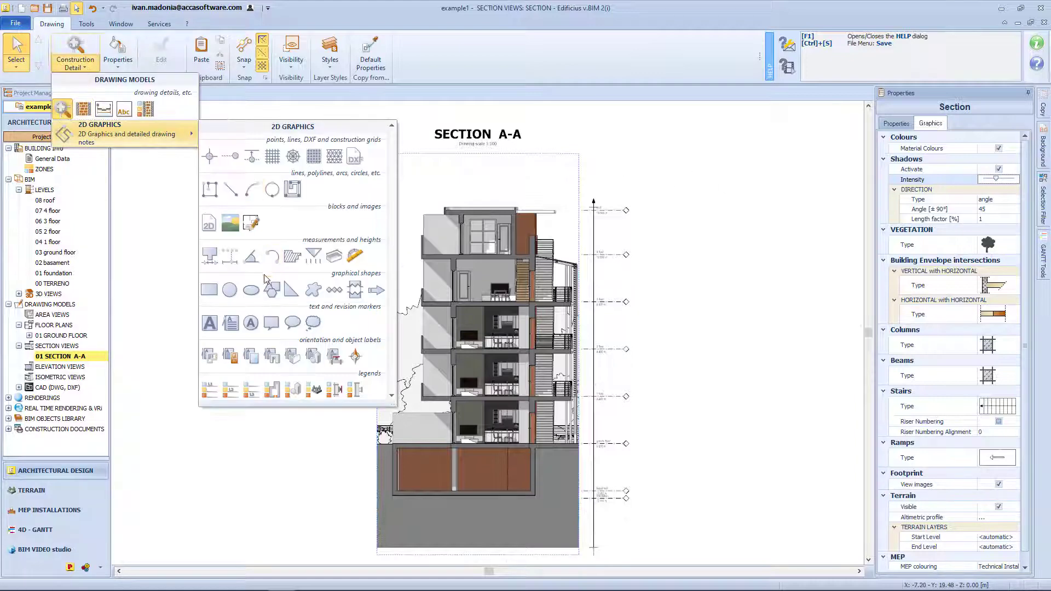
pyautogui.click(231, 222)
pyautogui.scroll(6, 378, 385)
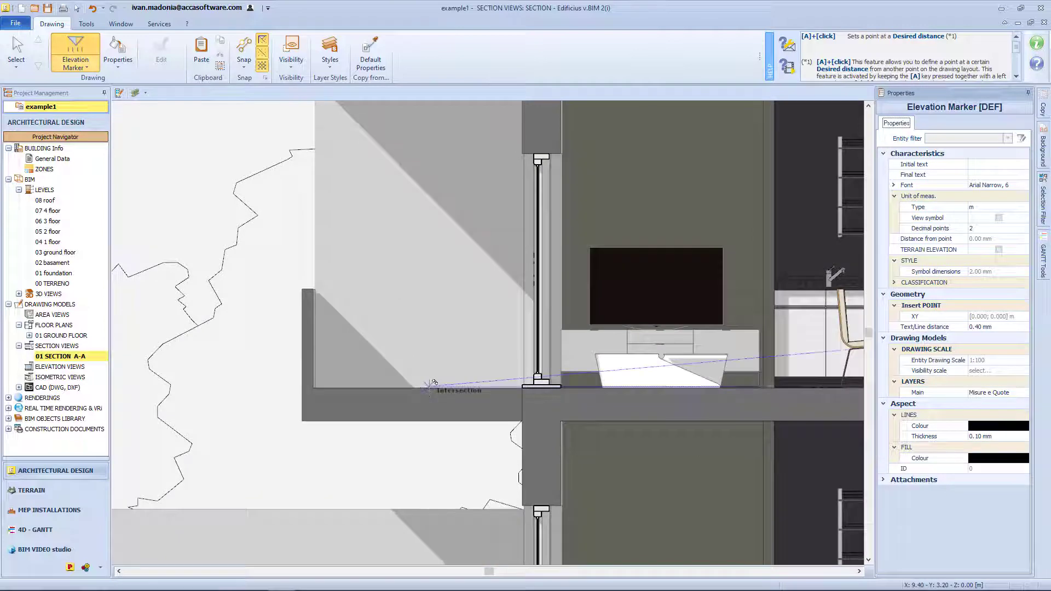
pyautogui.click(432, 386)
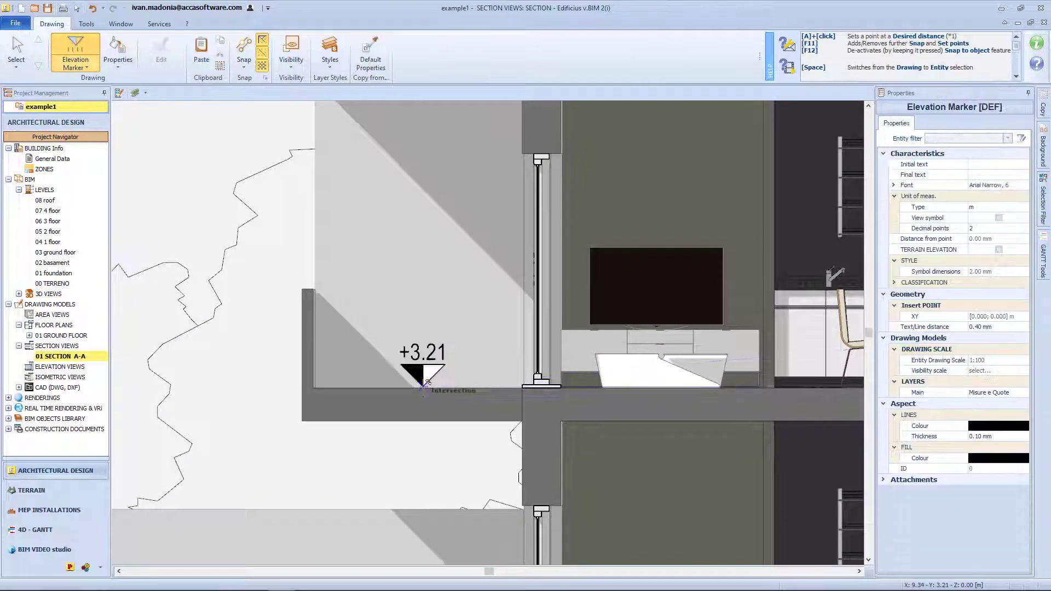
pyautogui.scroll(-4, 435, 380)
pyautogui.scroll(4, 430, 243)
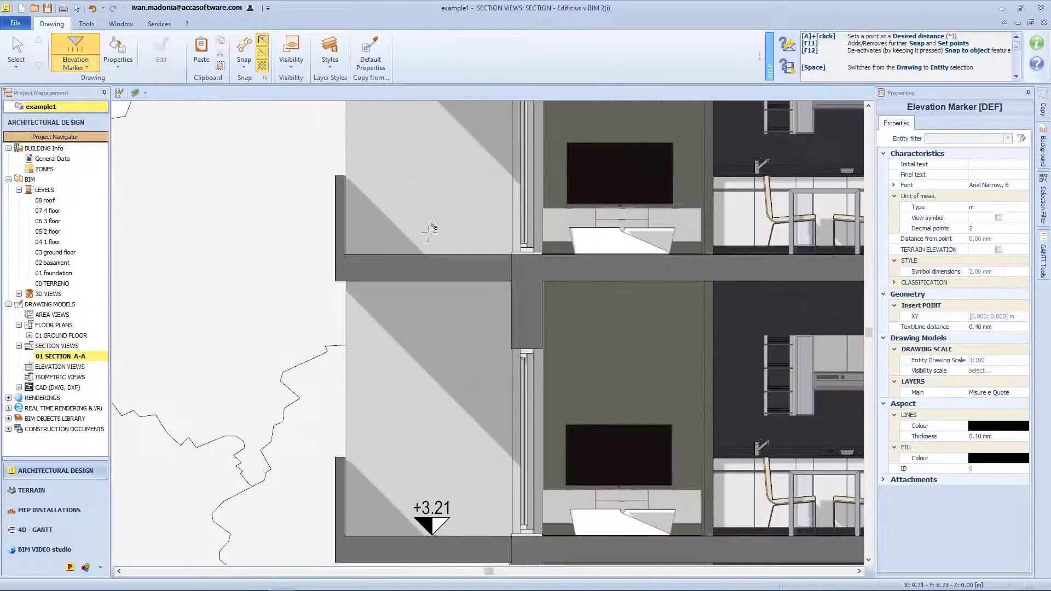
pyautogui.click(429, 252)
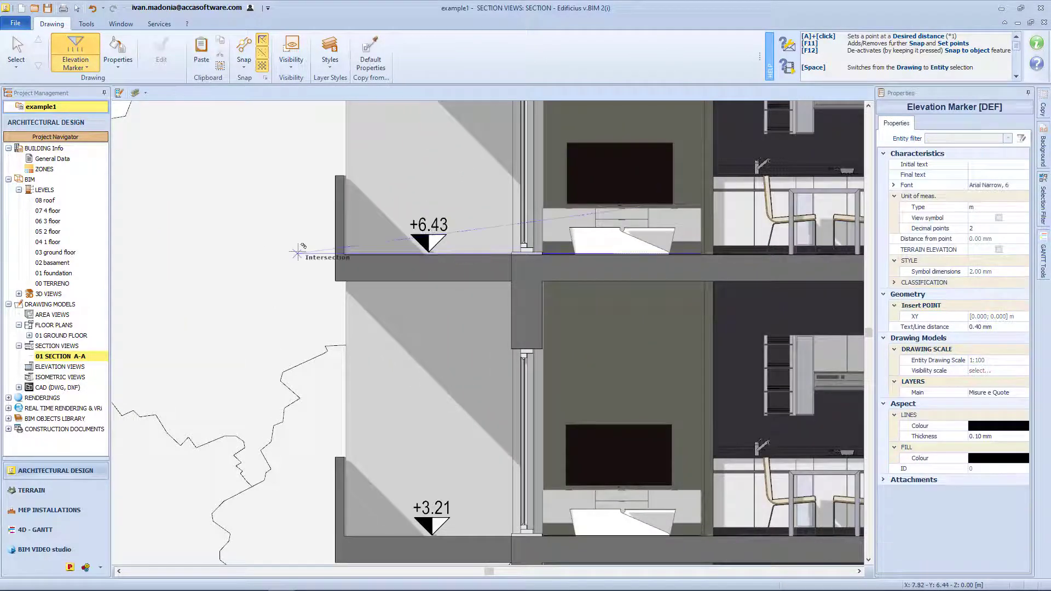
pyautogui.scroll(-1, 296, 252)
# Step: Dimension the 2.90 storey height between the two floors with a two-point linear measurement
pyautogui.click(71, 67)
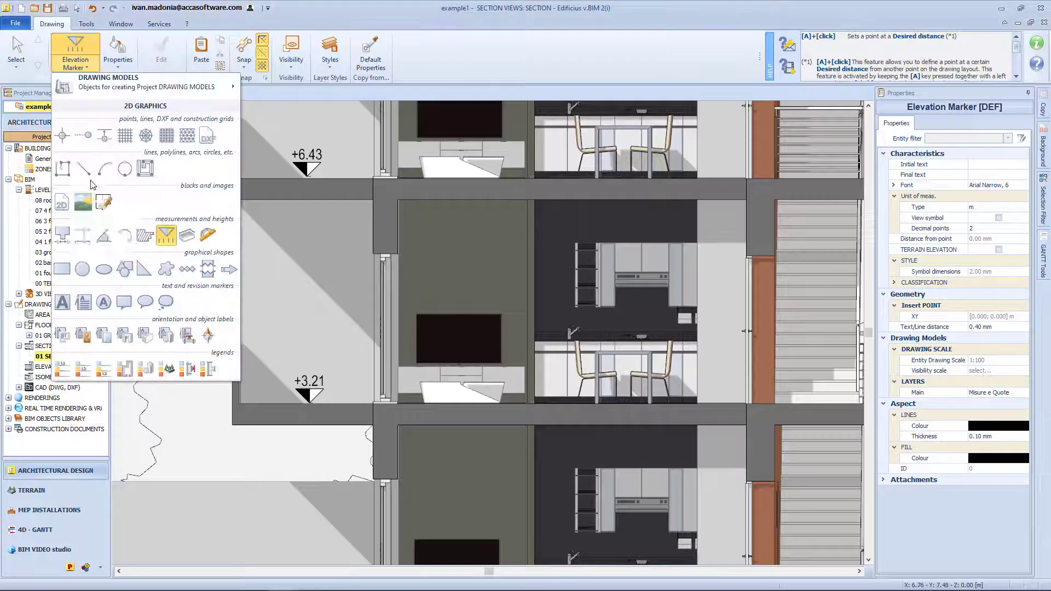
pyautogui.click(83, 235)
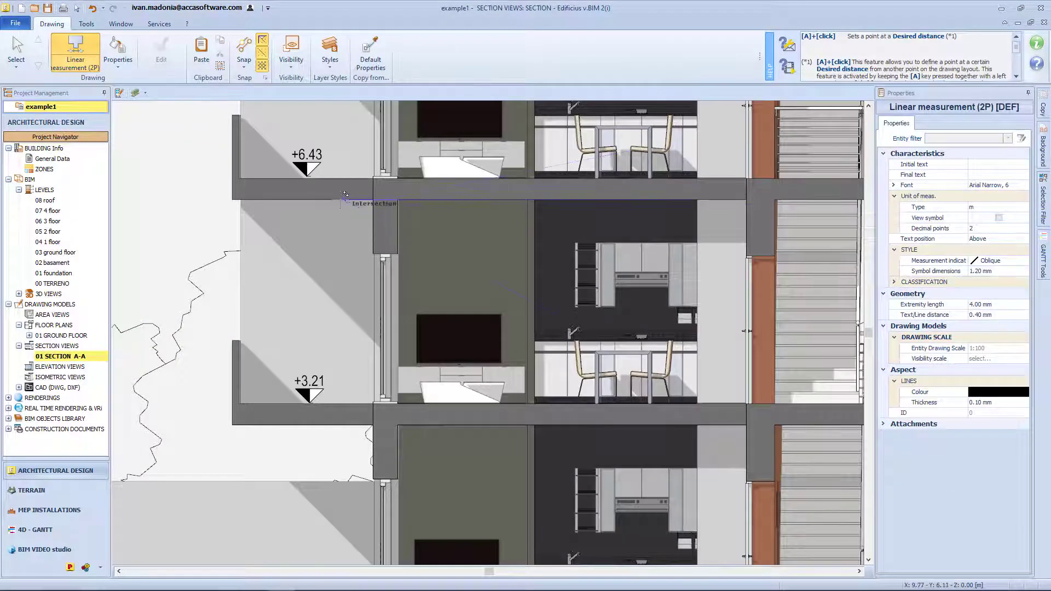
pyautogui.click(343, 200)
pyautogui.click(338, 403)
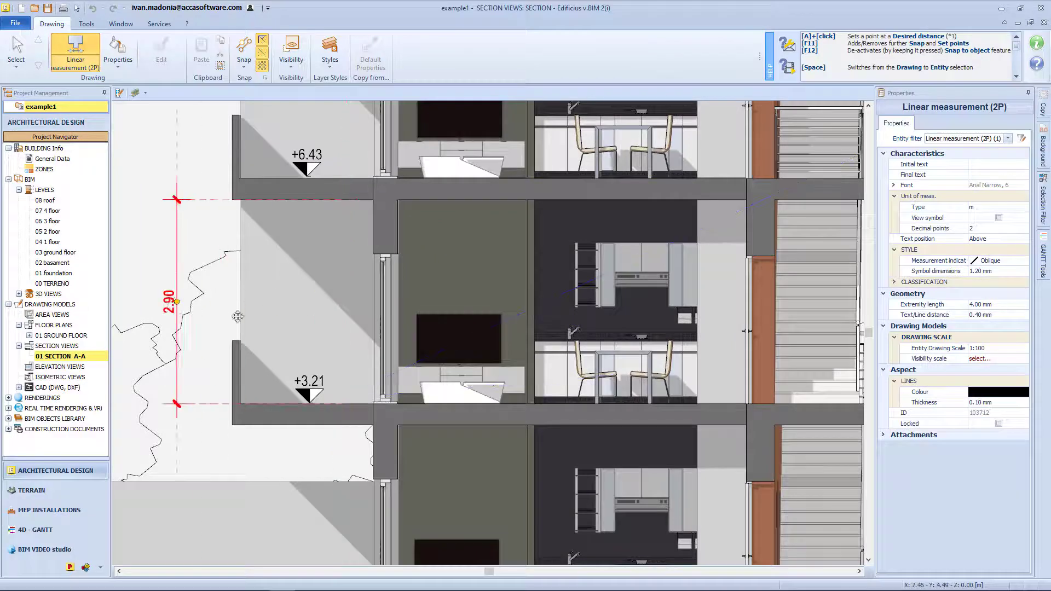
pyautogui.click(213, 335)
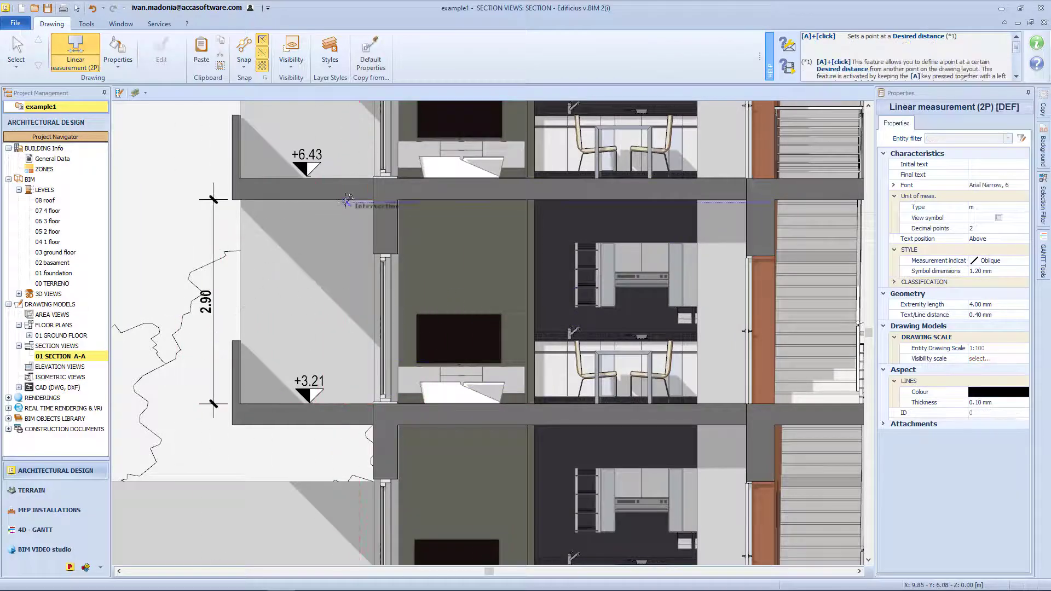
pyautogui.scroll(-2, 342, 224)
pyautogui.scroll(-1, 364, 238)
pyautogui.moveTo(364, 238); pyautogui.dragTo(364, 309, button='middle')
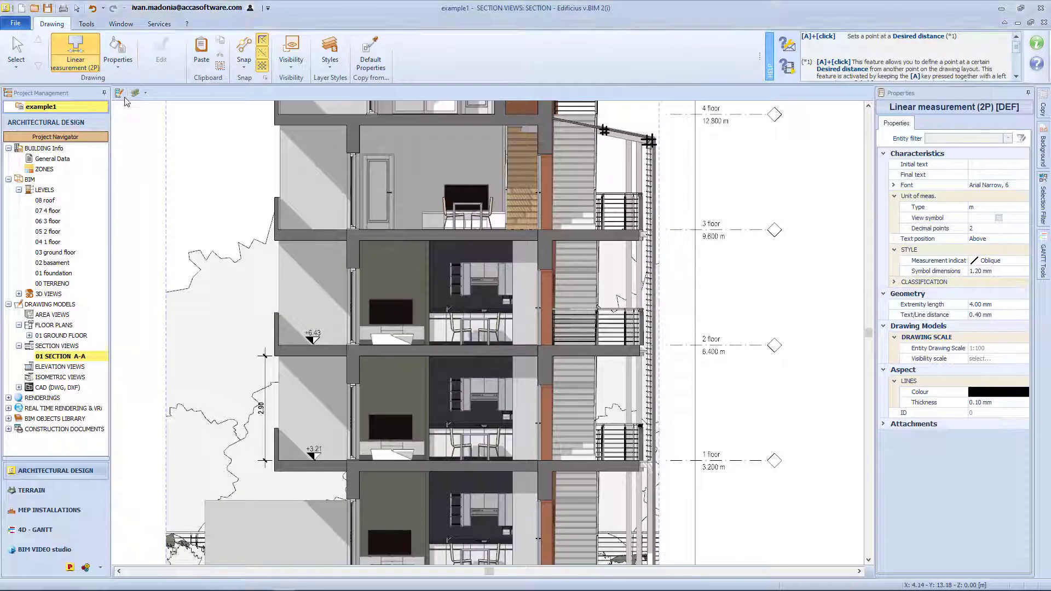
# Step: Resize the third-floor door to 1.027 m wide and 2.240 m high in model editing
pyautogui.click(119, 93)
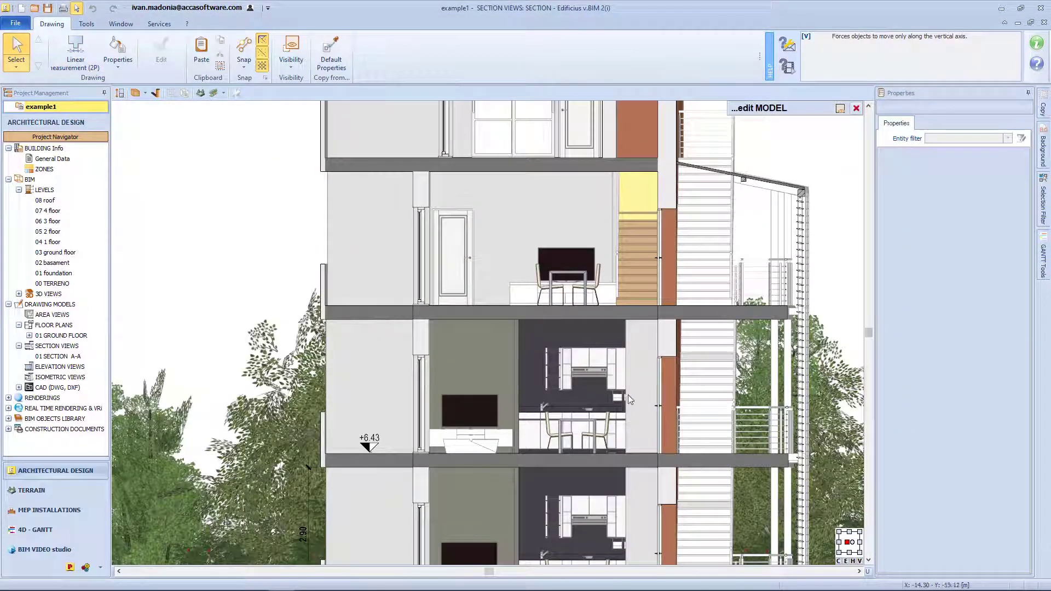
pyautogui.click(454, 243)
pyautogui.scroll(3, 461, 184)
pyautogui.moveTo(486, 423); pyautogui.dragTo(497, 422)
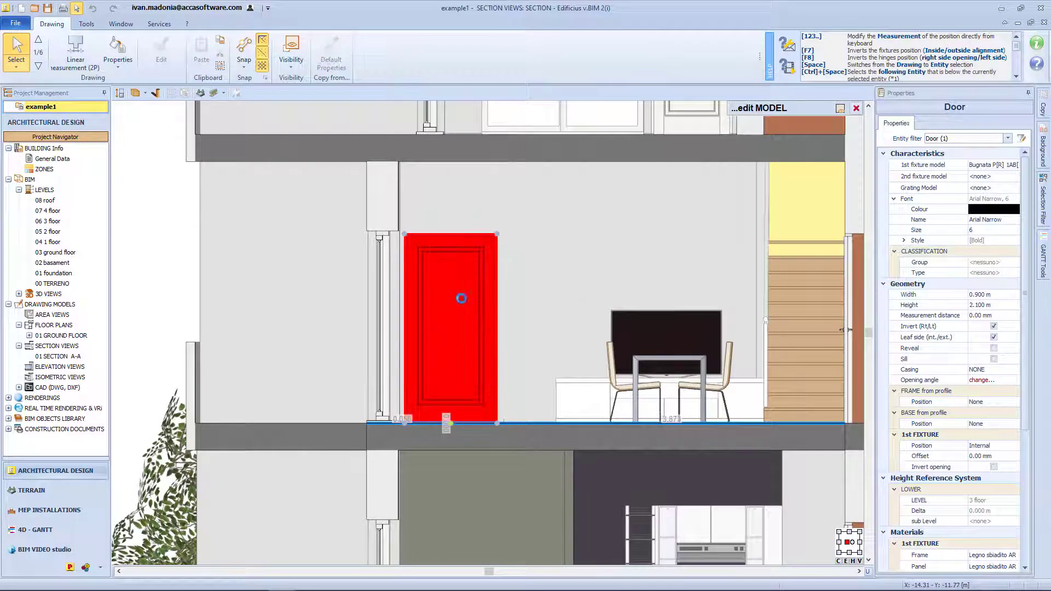
pyautogui.moveTo(500, 227); pyautogui.dragTo(497, 221)
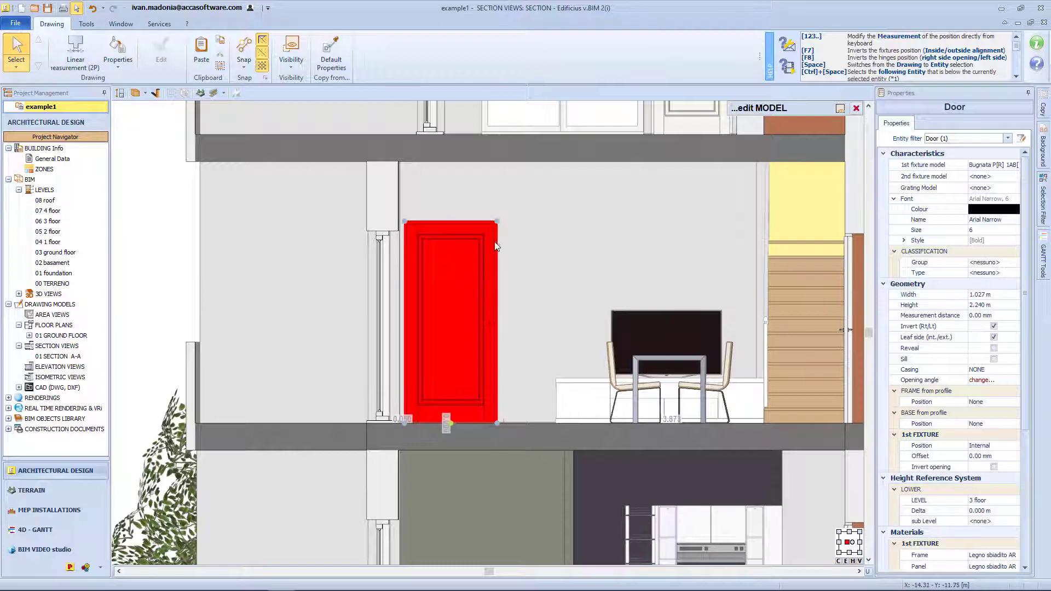
pyautogui.click(855, 109)
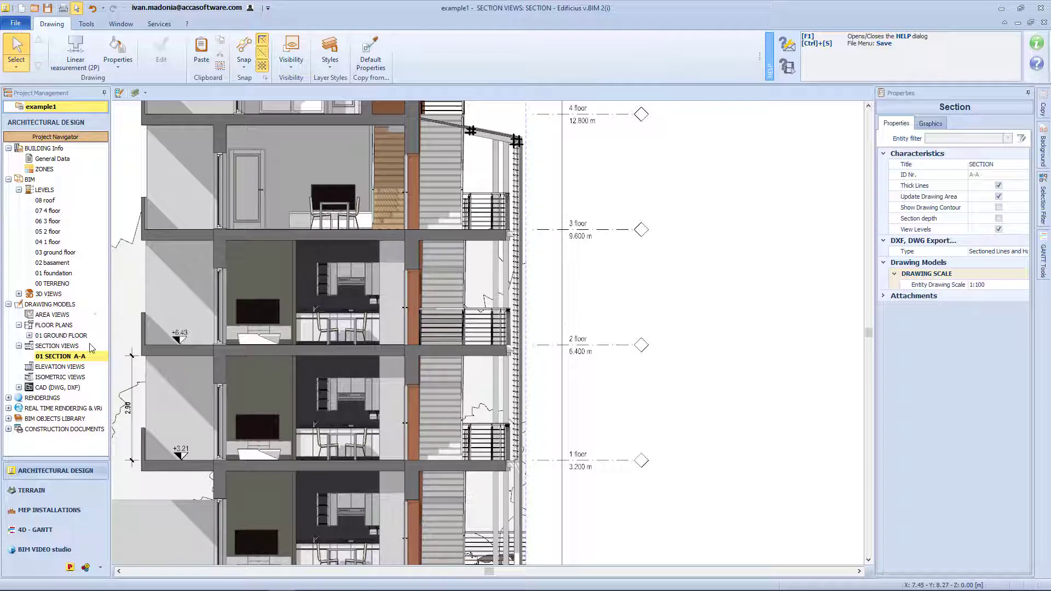
# Step: Start a new working drawing sheet with A0 page format in landscape orientation
pyautogui.click(8, 429)
pyautogui.rightClick(50, 450)
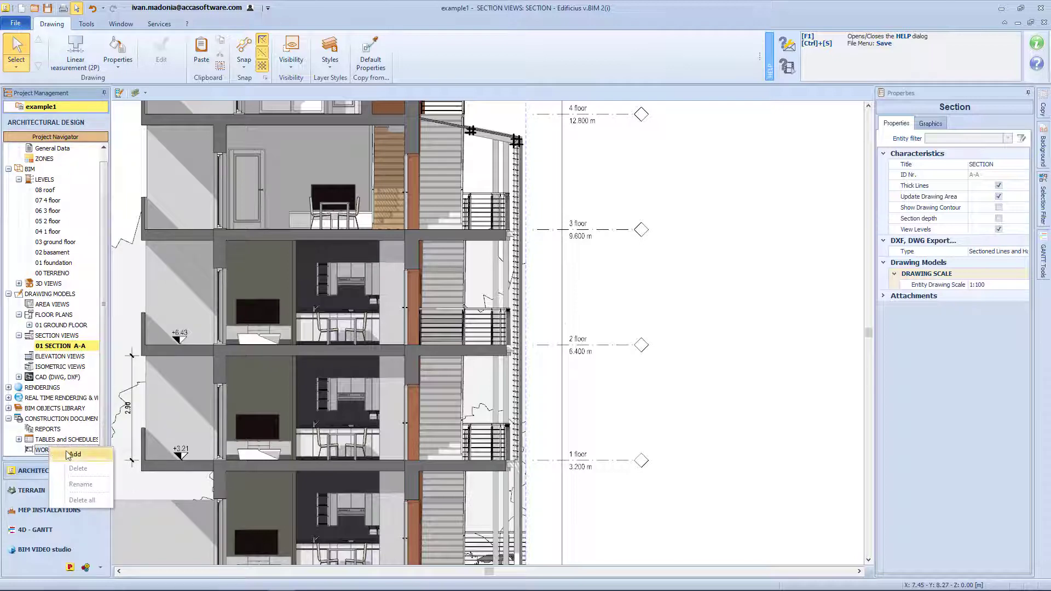
pyautogui.click(97, 455)
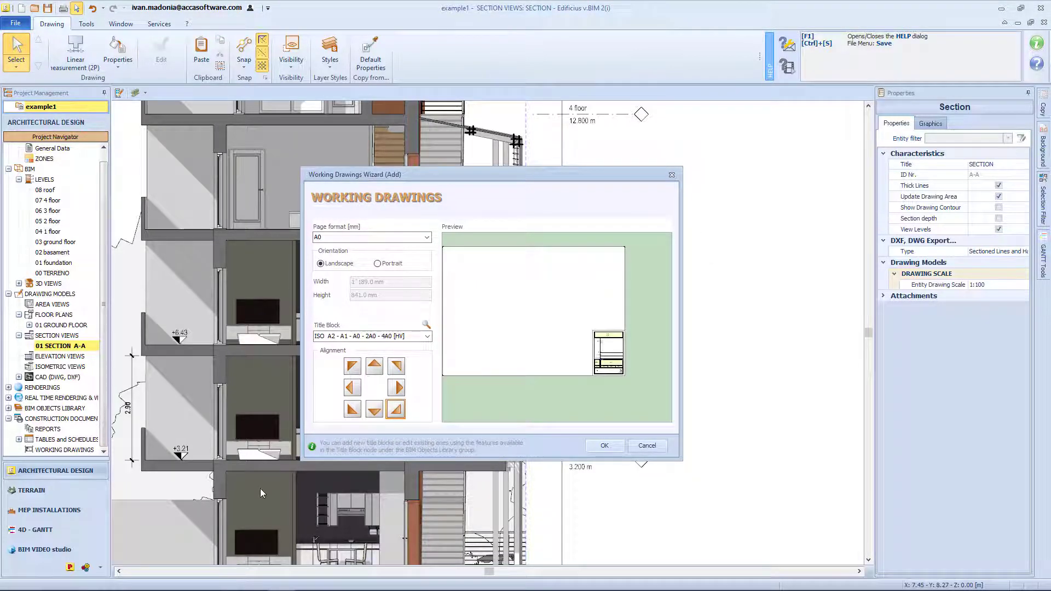
pyautogui.click(411, 237)
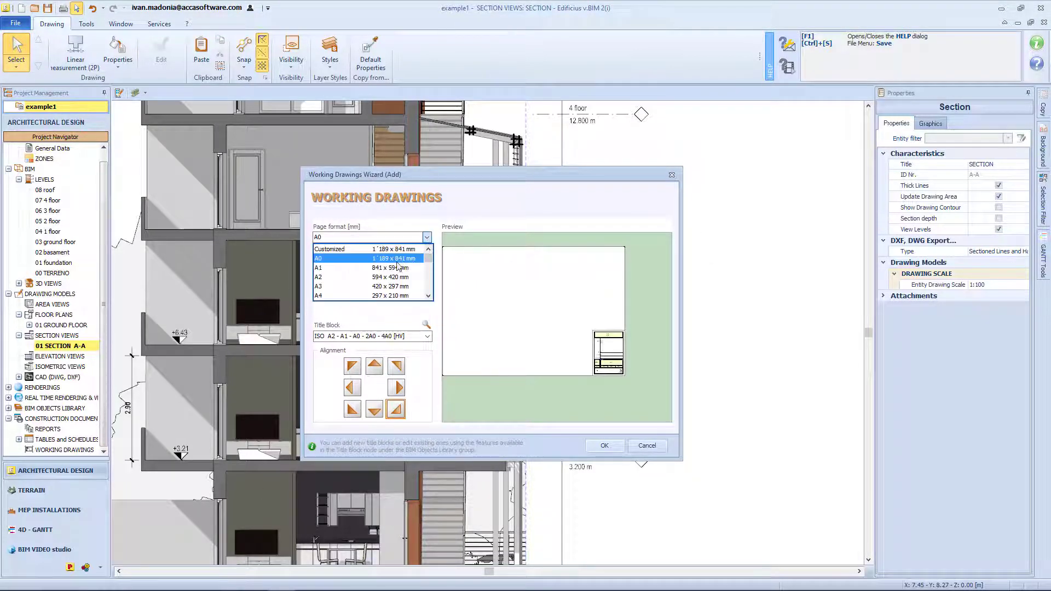
pyautogui.scroll(-3, 390, 279)
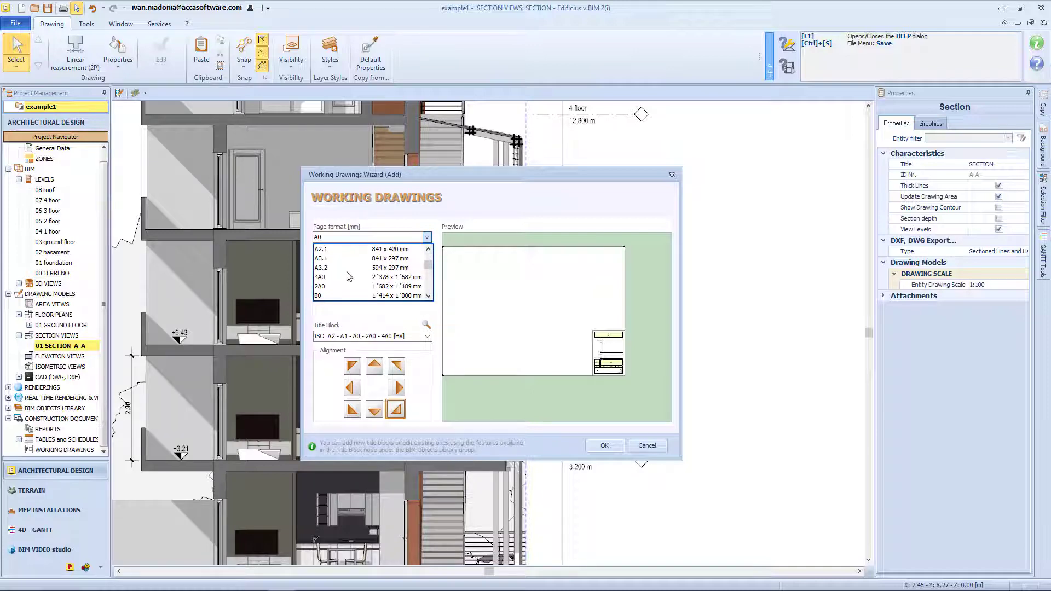
pyautogui.scroll(3, 347, 276)
pyautogui.click(335, 259)
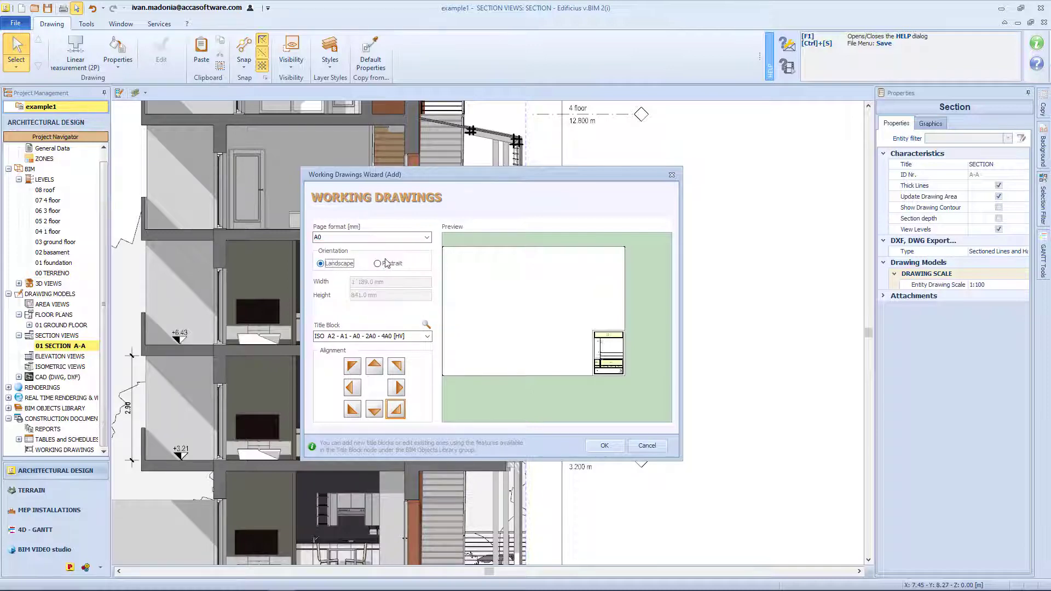
pyautogui.click(386, 265)
pyautogui.click(321, 263)
# Step: Choose the ISO A2-A1-A0-2A0-4A0 [HV]+ title block aligned bottom-right and create the sheet
pyautogui.click(373, 336)
pyautogui.scroll(-4, 364, 366)
pyautogui.click(361, 366)
pyautogui.click(372, 337)
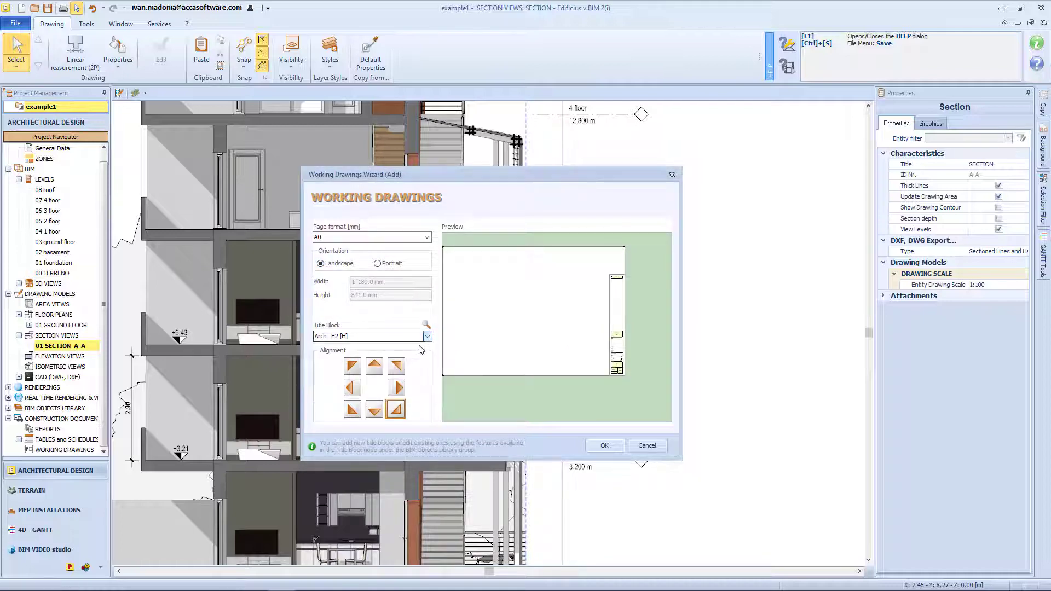
pyautogui.click(360, 386)
pyautogui.click(427, 337)
pyautogui.click(394, 368)
pyautogui.click(353, 367)
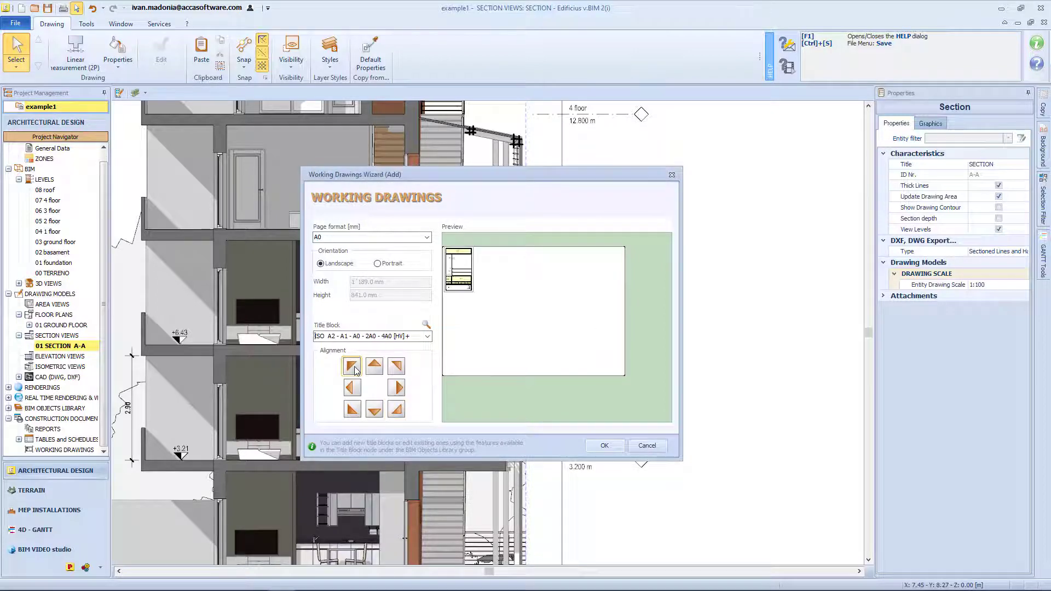
pyautogui.click(396, 409)
pyautogui.click(599, 447)
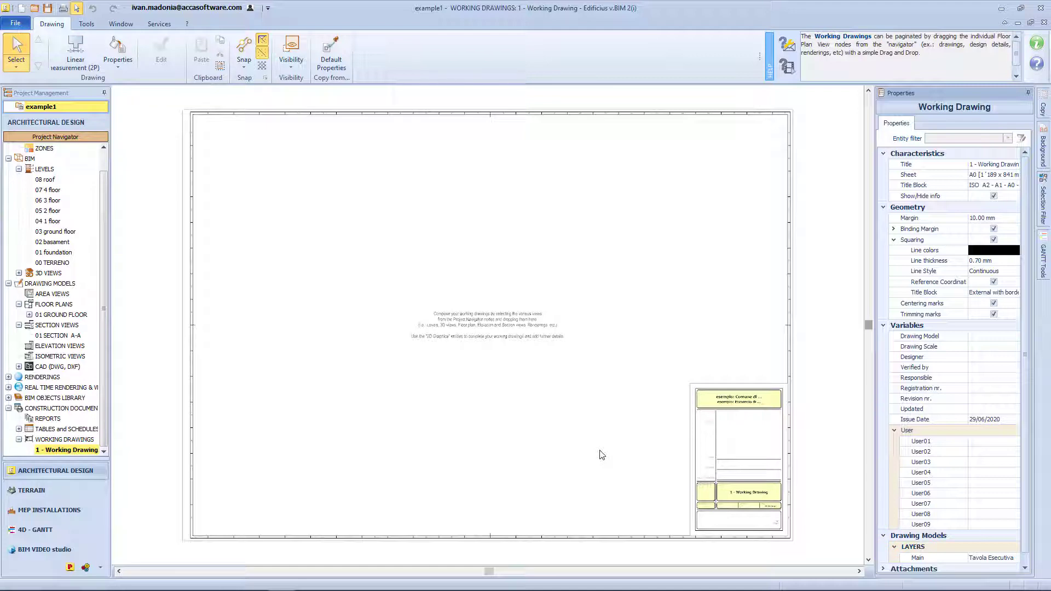
# Step: Review the sheet's Title, Sheet, Title Block and 10.00 mm Margin fields
pyautogui.click(993, 164)
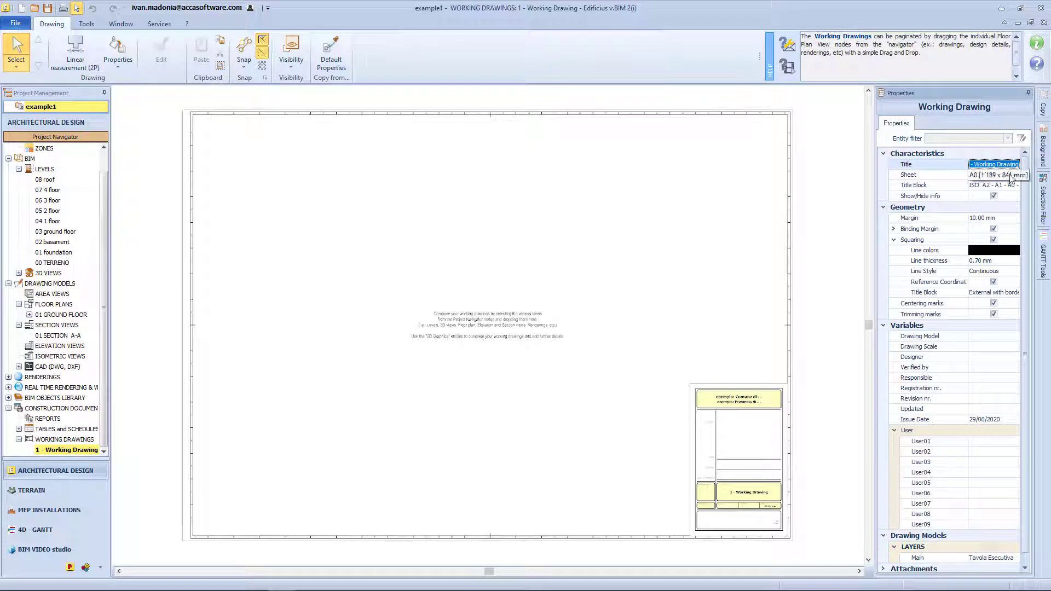
pyautogui.click(985, 176)
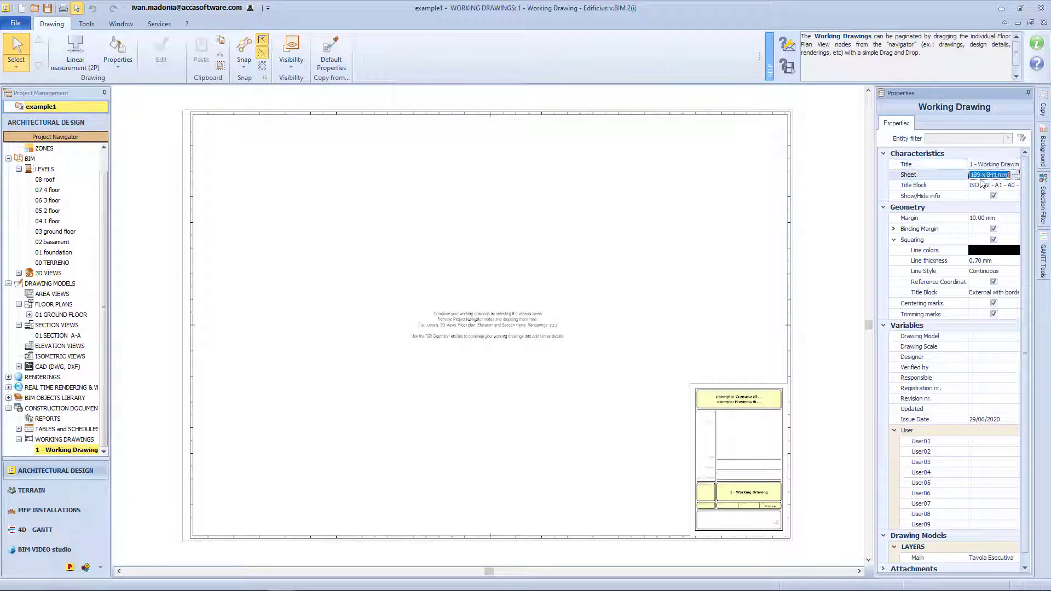
pyautogui.click(992, 186)
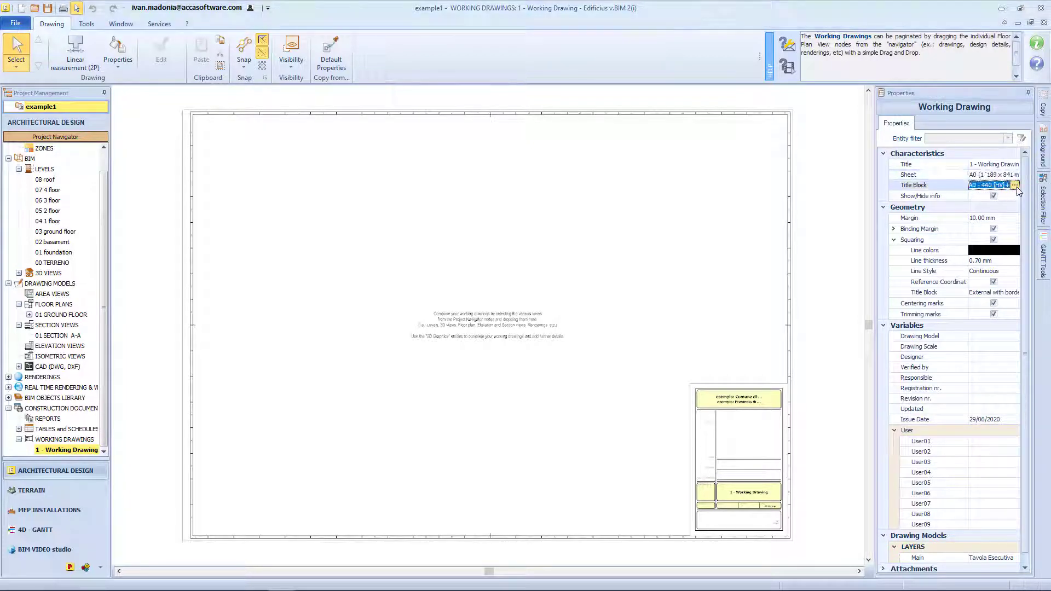
pyautogui.click(1016, 186)
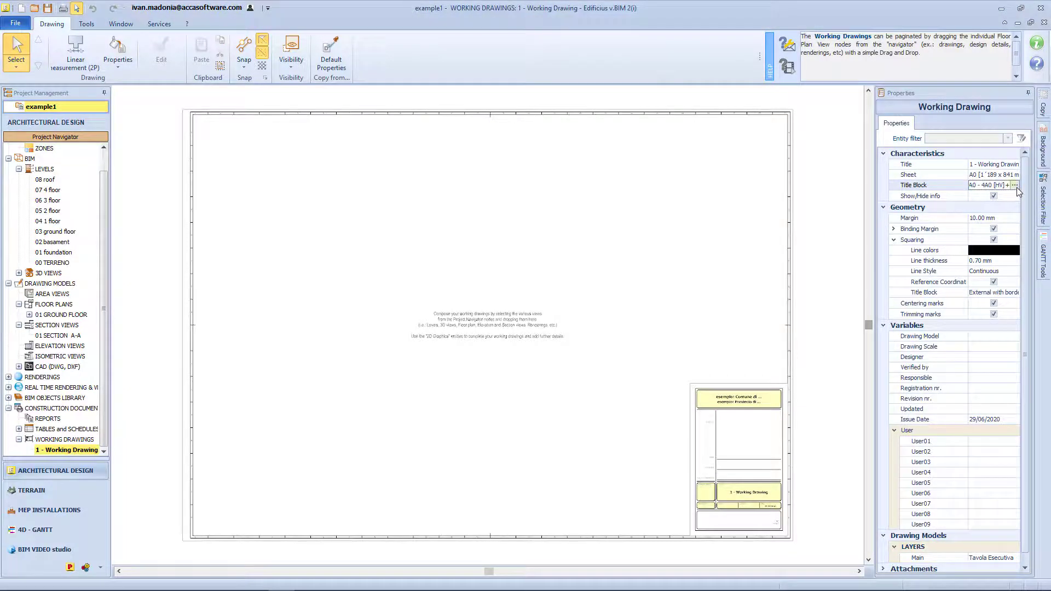
pyautogui.click(1015, 218)
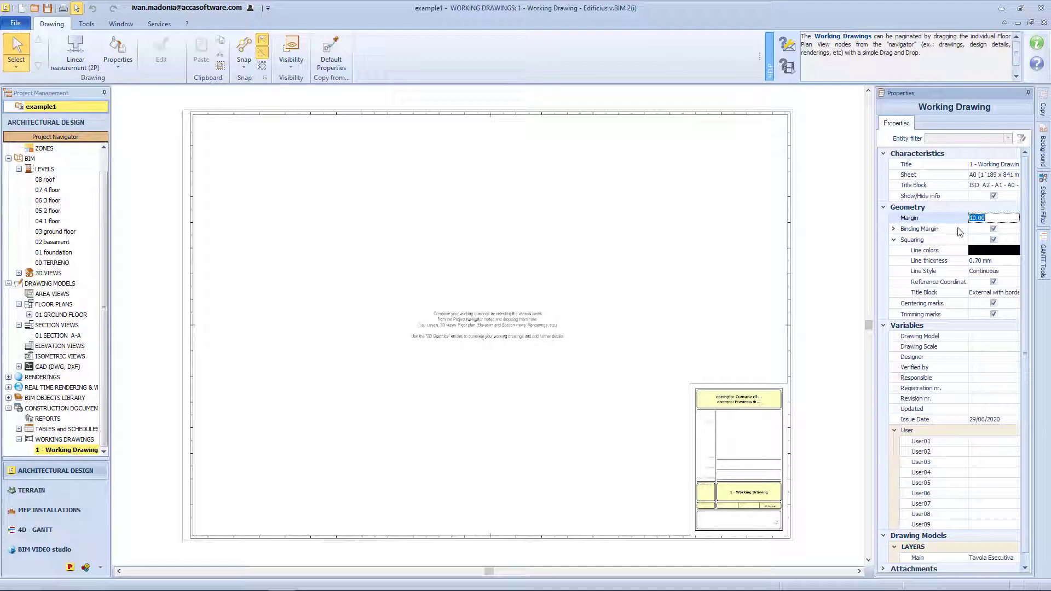
# Step: Set the Squaring frame line colour to red
pyautogui.click(995, 241)
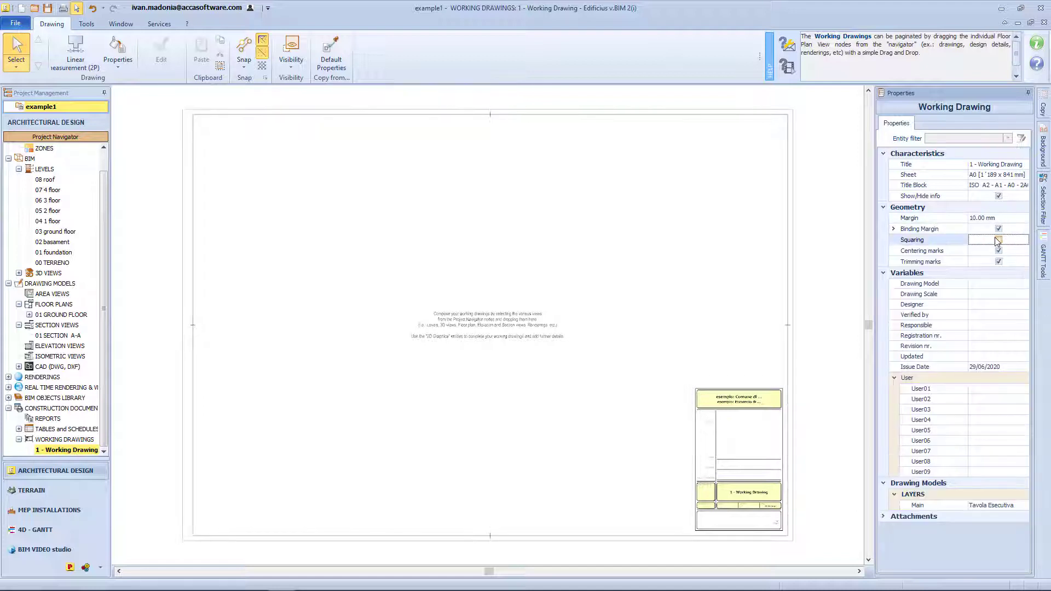
pyautogui.click(995, 241)
pyautogui.click(994, 250)
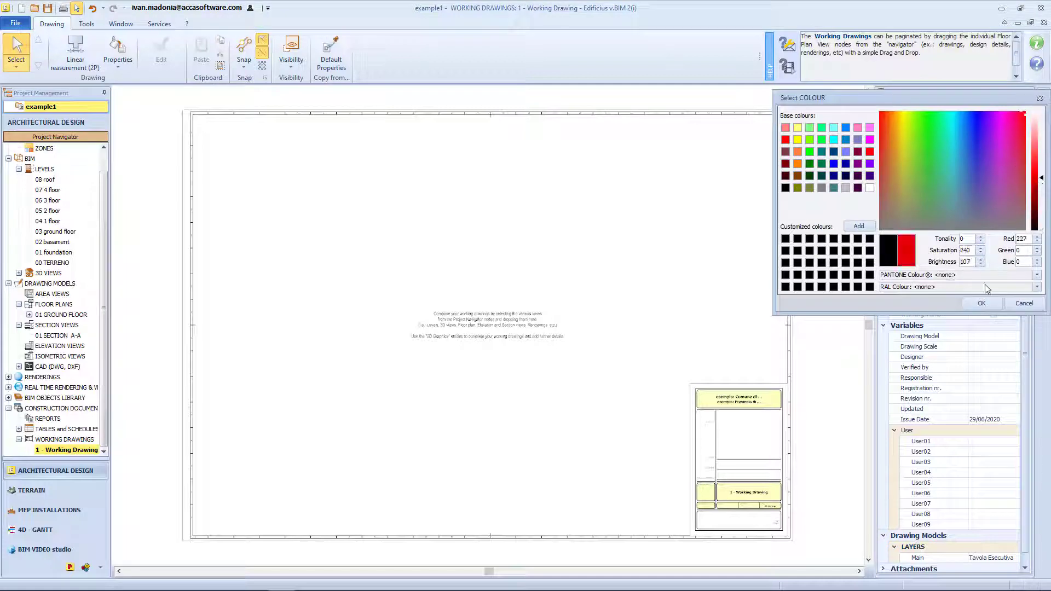
pyautogui.click(982, 303)
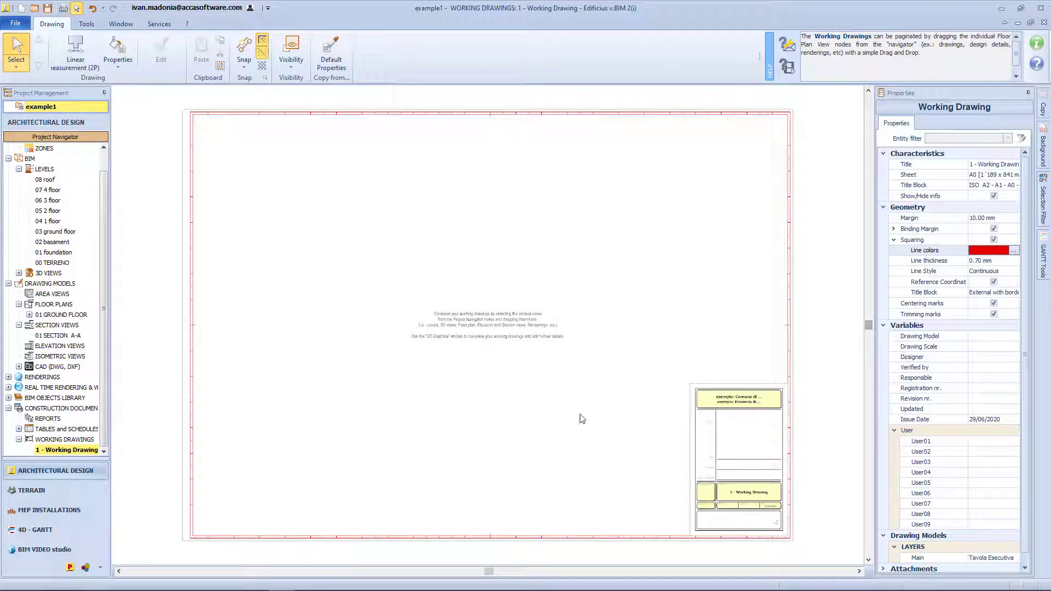
pyautogui.click(66, 317)
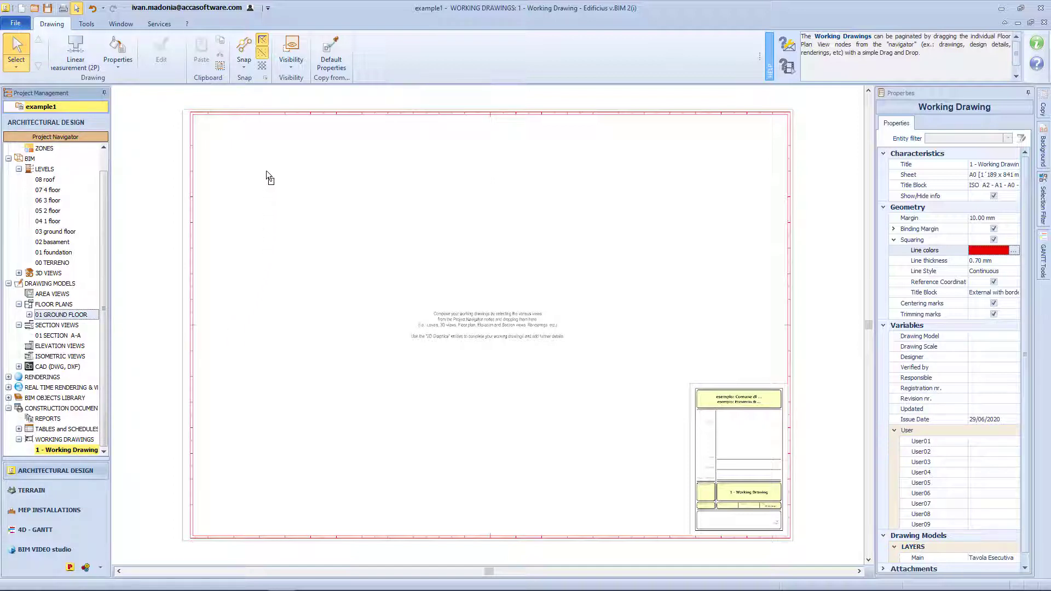
# Step: Place the 01 GROUND FLOOR plan at top-left and two building renders along the sheet's bottom
pyautogui.moveTo(265, 165); pyautogui.dragTo(232, 136)
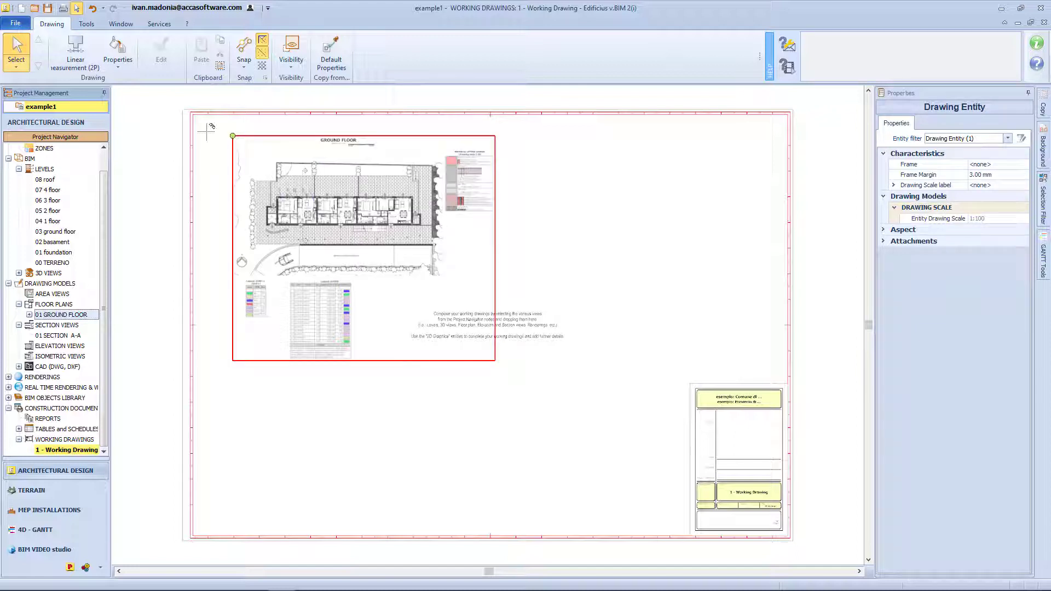
pyautogui.click(195, 117)
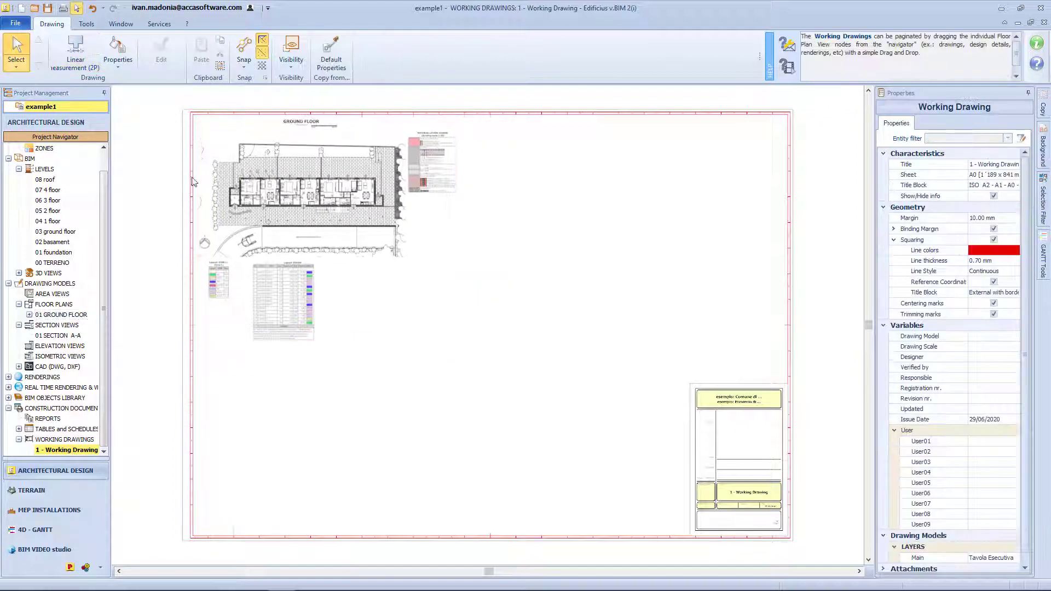
pyautogui.moveTo(43, 367); pyautogui.dragTo(230, 378)
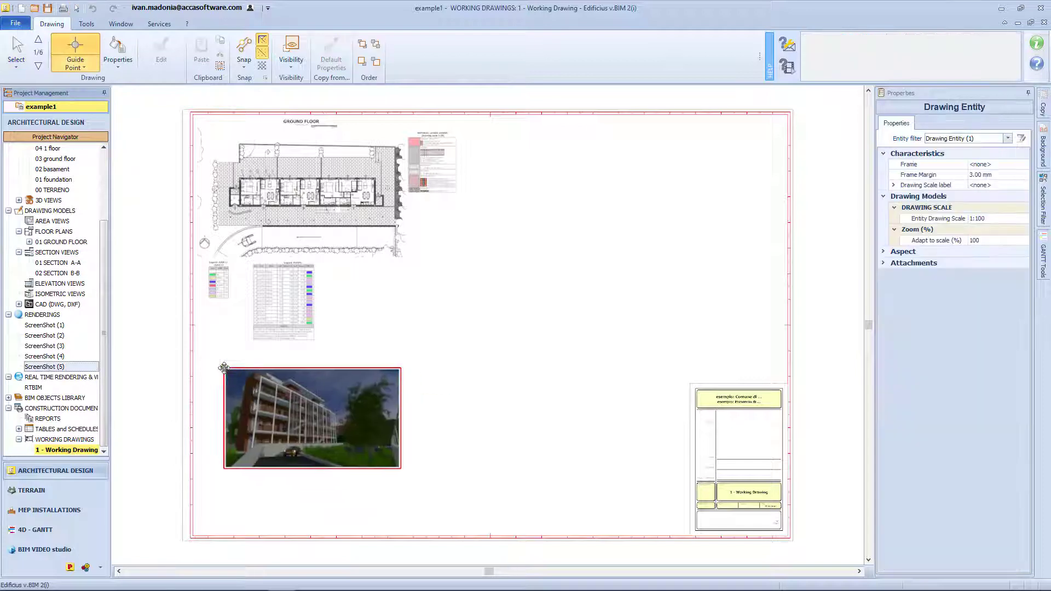
pyautogui.click(210, 365)
pyautogui.moveTo(44, 325); pyautogui.dragTo(427, 383)
pyautogui.click(412, 368)
# Step: Add Section A-A beside the plan, Section B-B at top right, and a schedule table upper right
pyautogui.moveTo(57, 262); pyautogui.dragTo(482, 189)
pyautogui.click(415, 211)
pyautogui.moveTo(57, 272); pyautogui.dragTo(521, 160)
pyautogui.click(524, 122)
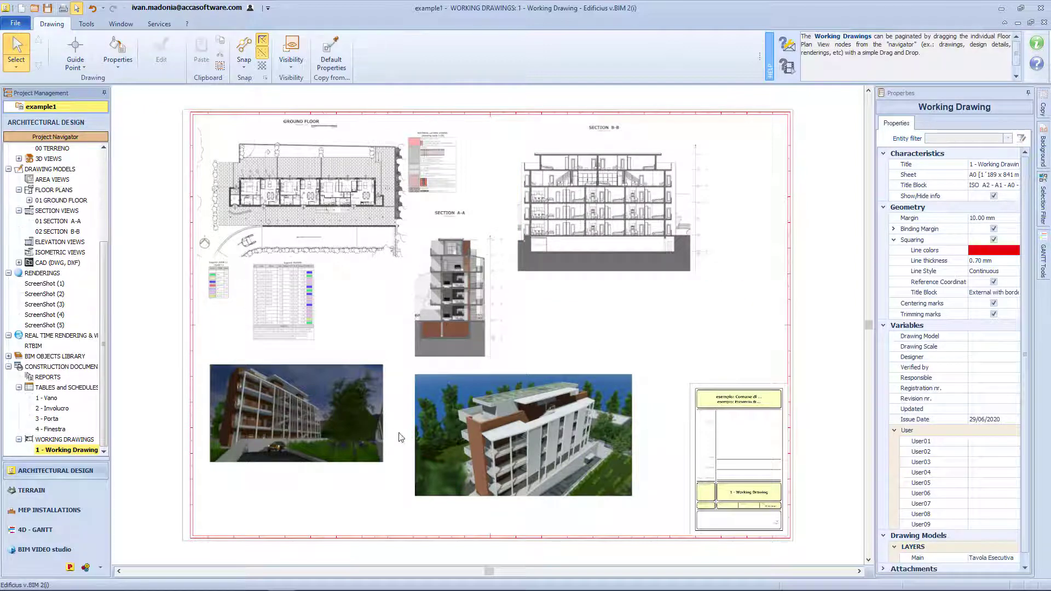
pyautogui.moveTo(53, 398); pyautogui.dragTo(550, 313)
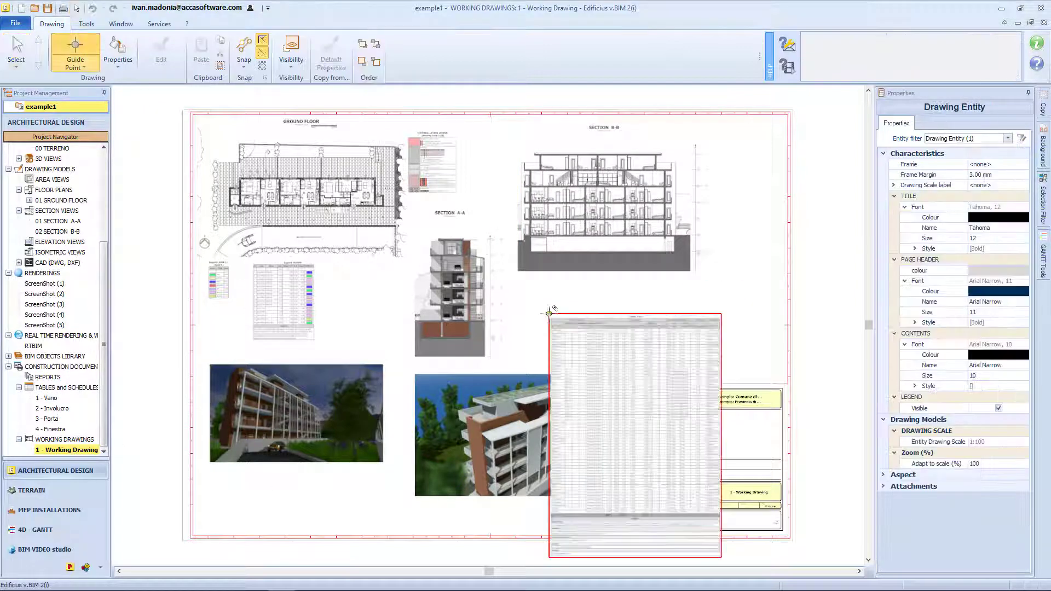
pyautogui.click(605, 125)
pyautogui.press('Escape')
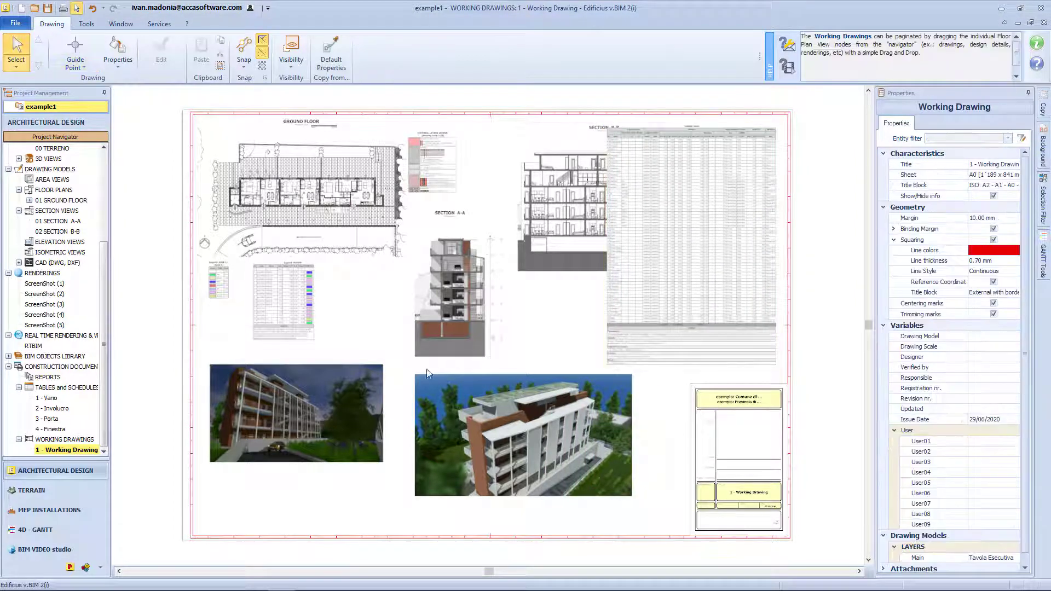
# Step: Move Section A-A up into the top row of the sheet
pyautogui.click(537, 221)
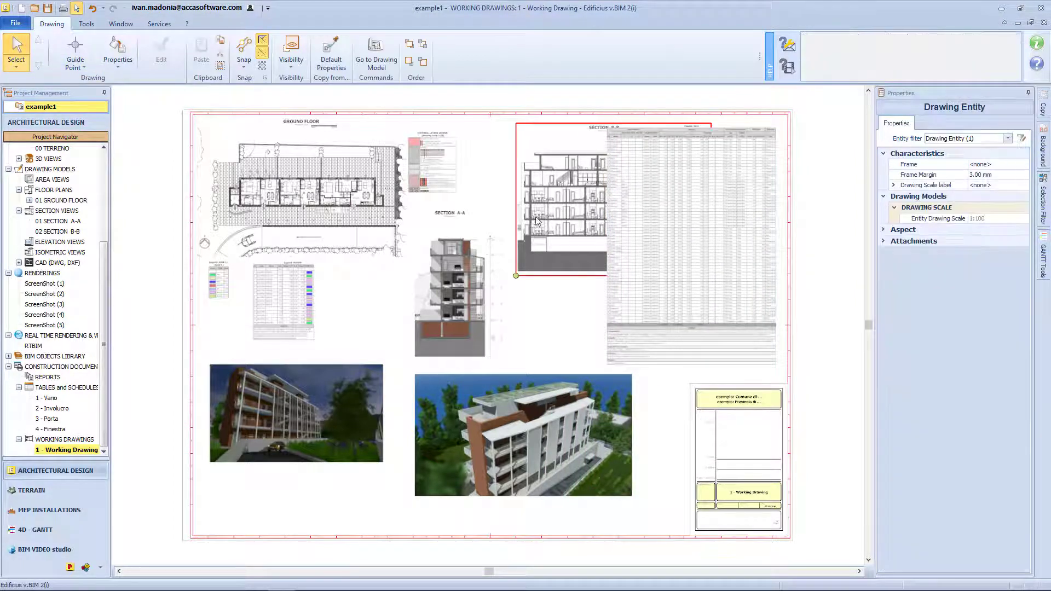
pyautogui.click(475, 292)
pyautogui.click(478, 358)
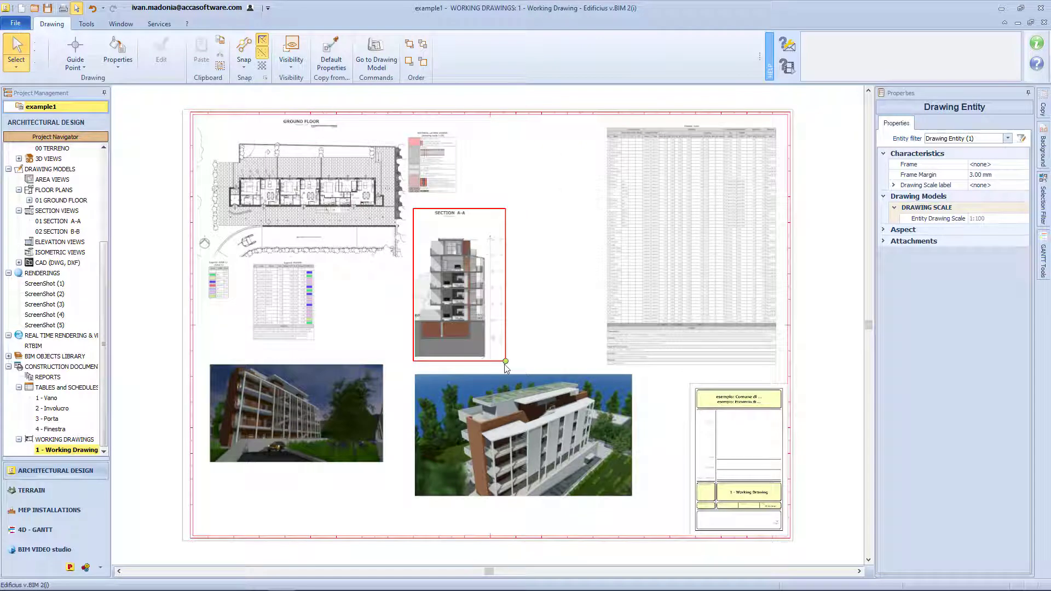
pyautogui.moveTo(506, 366)
pyautogui.mouseDown()
pyautogui.moveTo(553, 310)
pyautogui.moveTo(574, 305)
pyautogui.mouseUp()
pyautogui.click(732, 433)
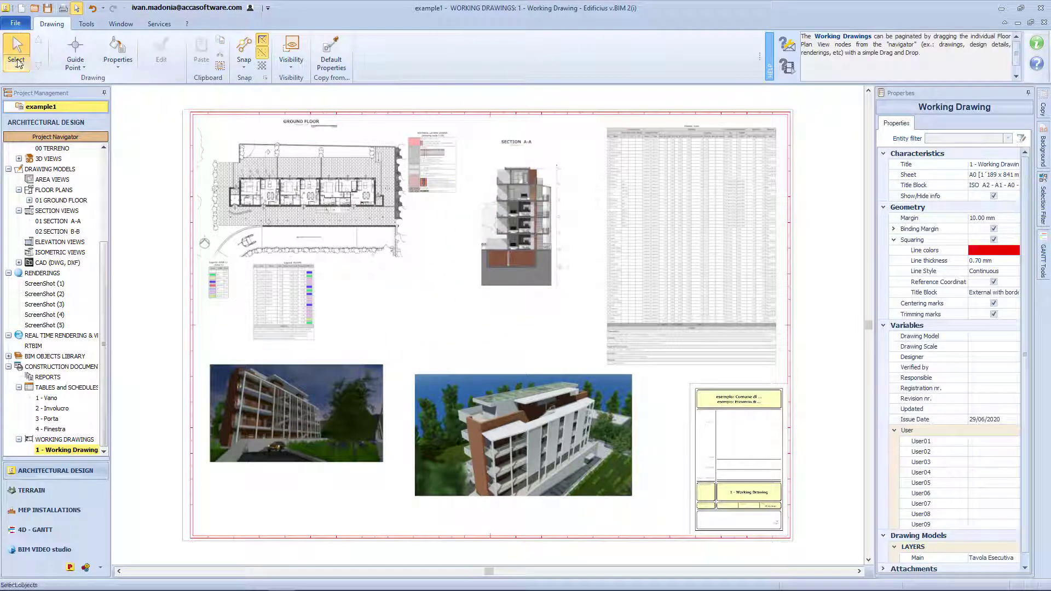
# Step: Export the sheet through File > Export > DXF, DWG format as a DWG 2018 file
pyautogui.click(15, 23)
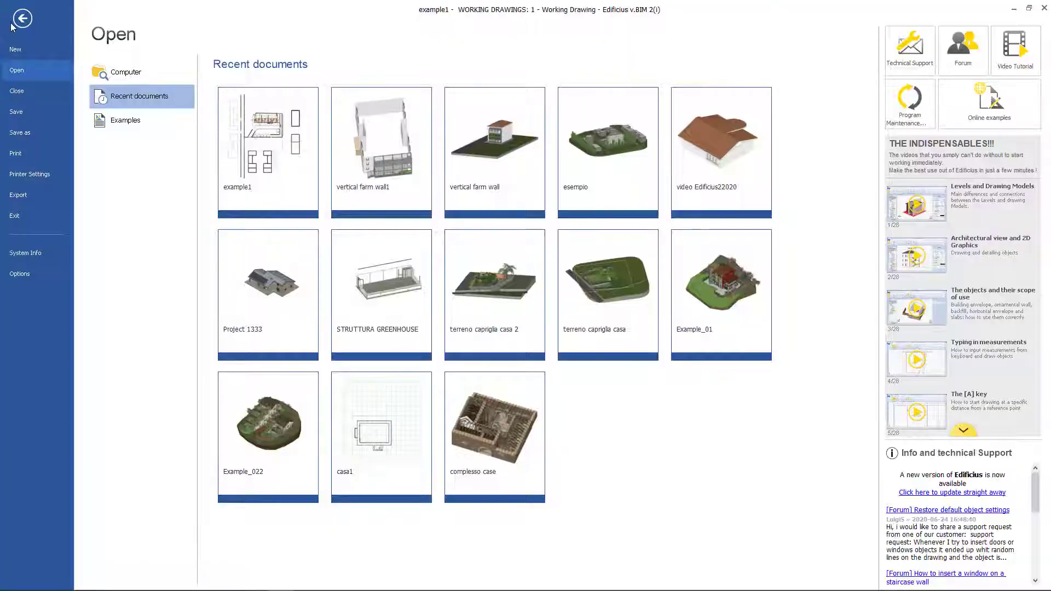
pyautogui.click(19, 196)
pyautogui.click(144, 80)
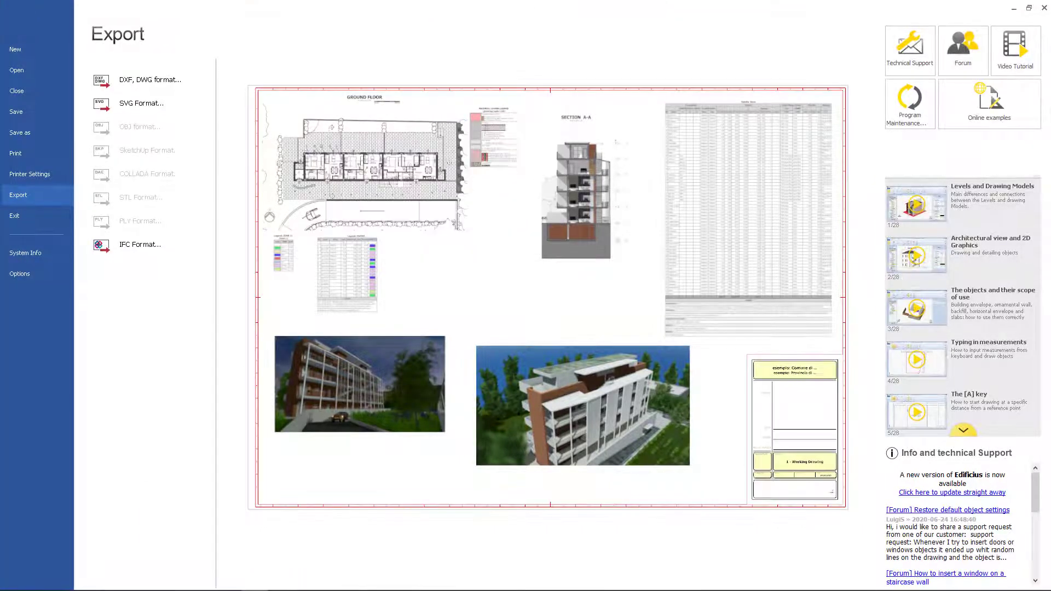
pyautogui.click(394, 405)
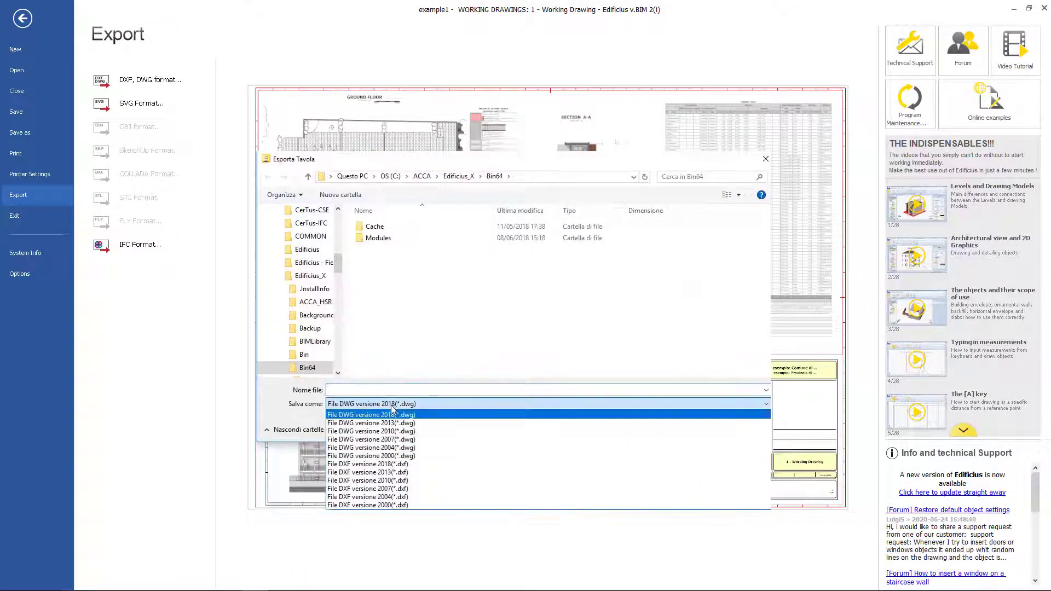
pyautogui.click(392, 407)
pyautogui.press('Escape')
pyautogui.press('Escape')
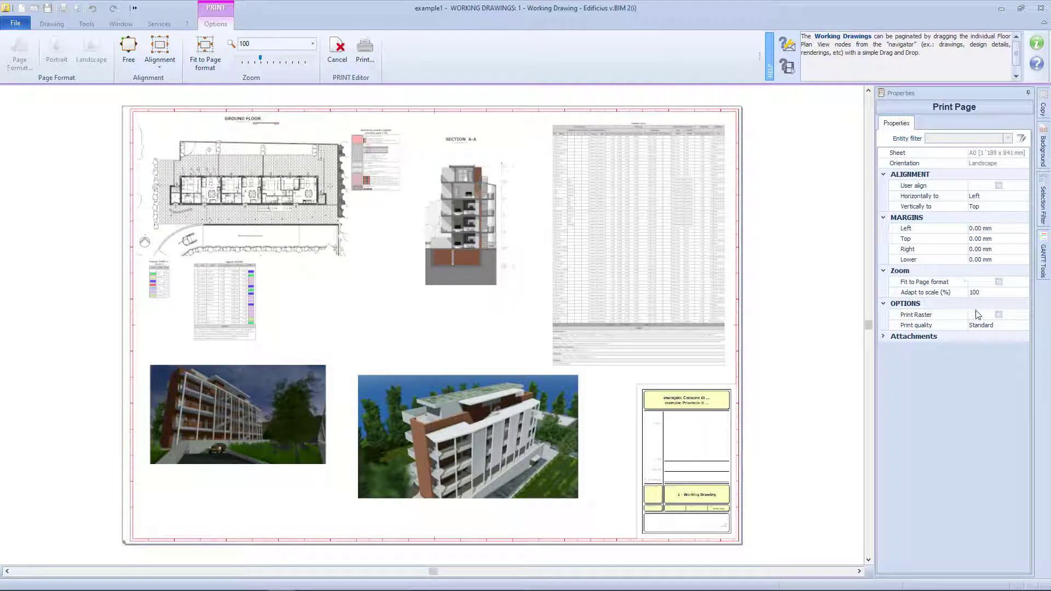
# Step: Adjust print quality, generate the print preview, check Print setup, and export the PDF pages
pyautogui.click(1008, 326)
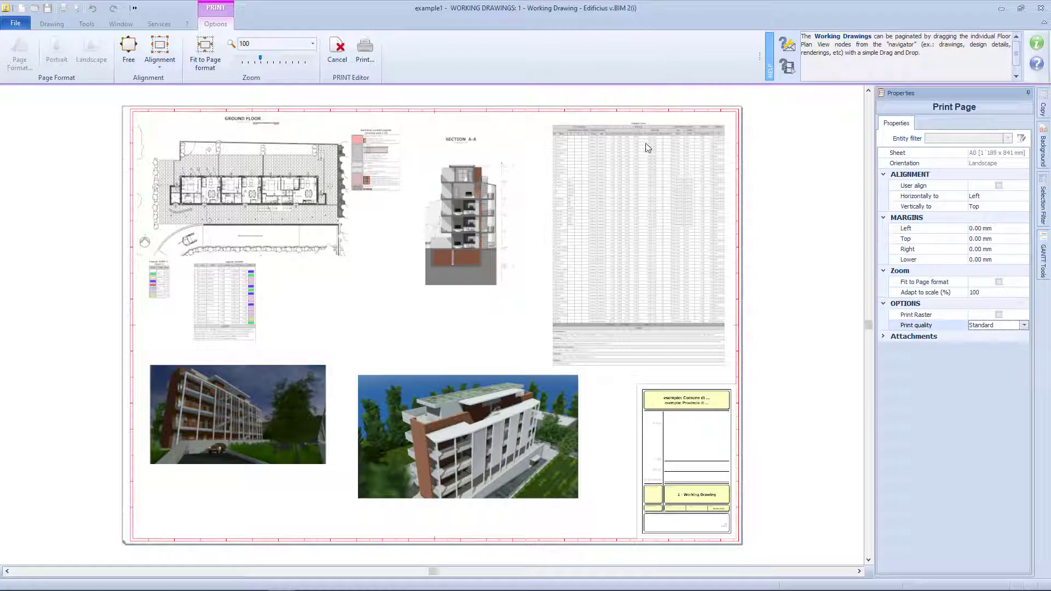
pyautogui.click(365, 51)
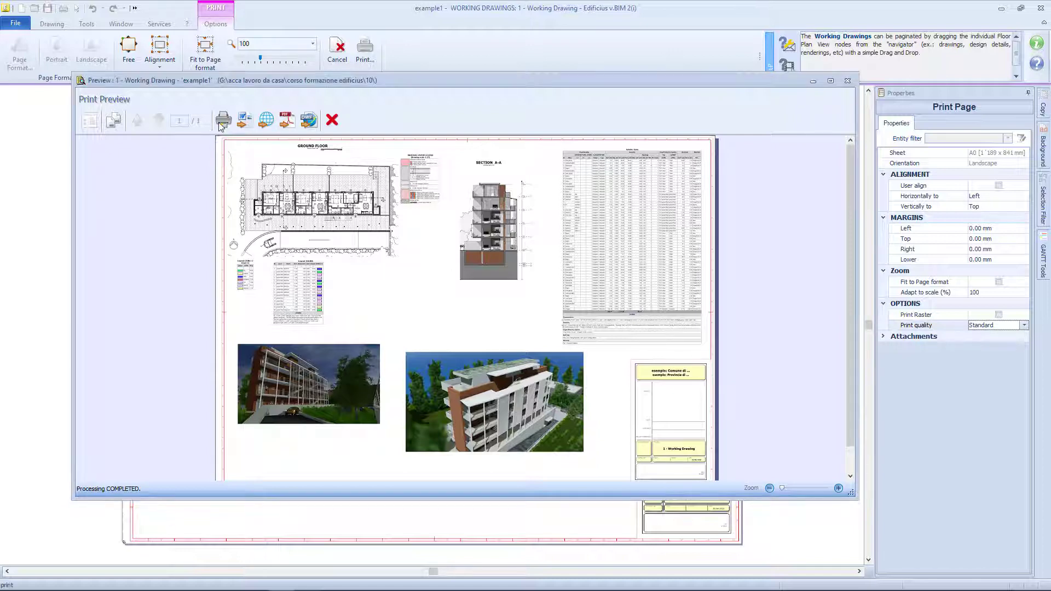
pyautogui.click(222, 121)
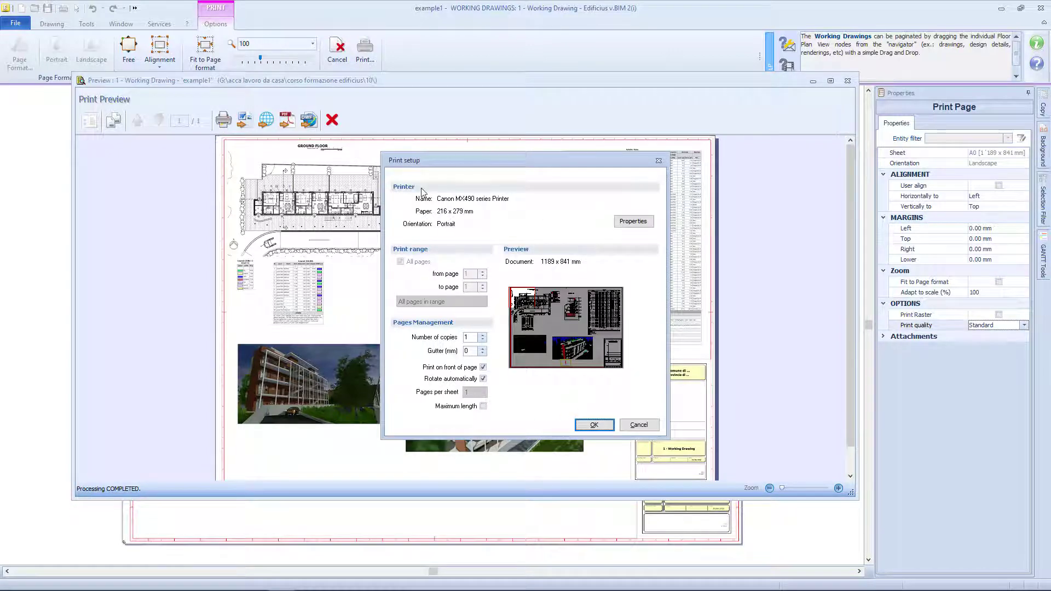
pyautogui.click(639, 425)
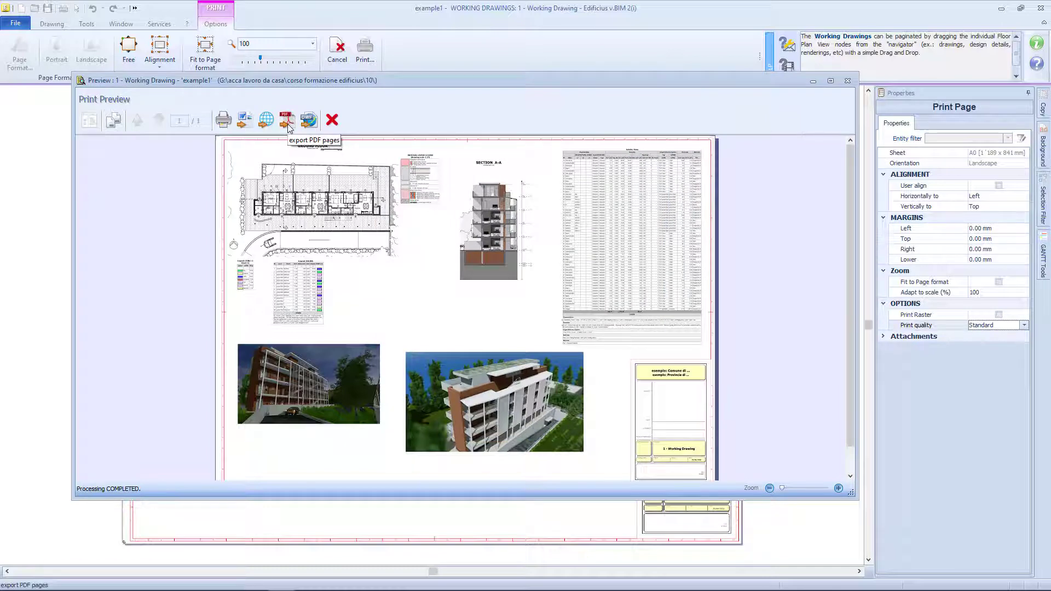
pyautogui.click(289, 127)
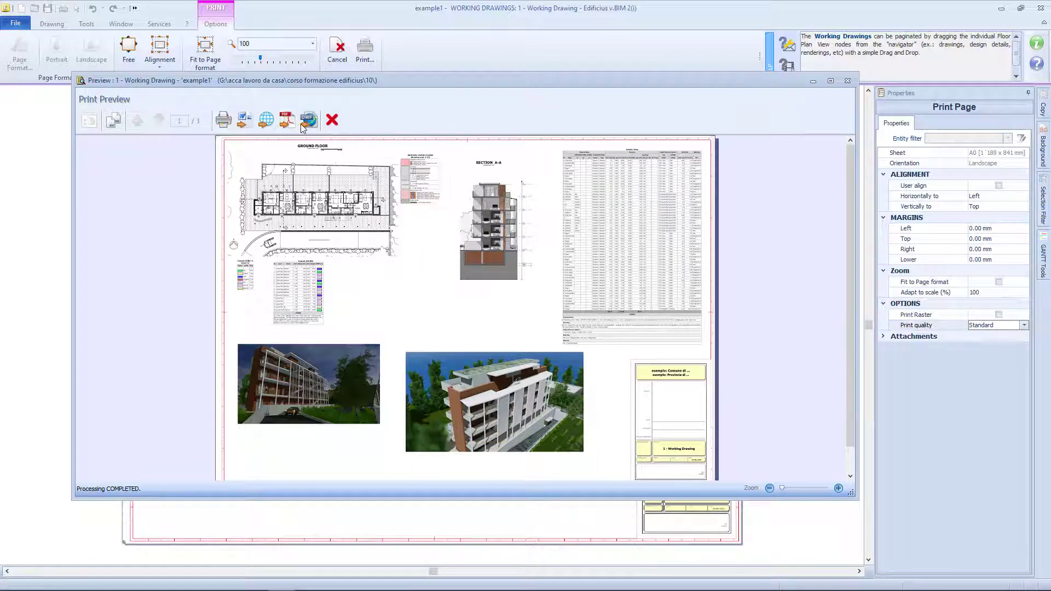